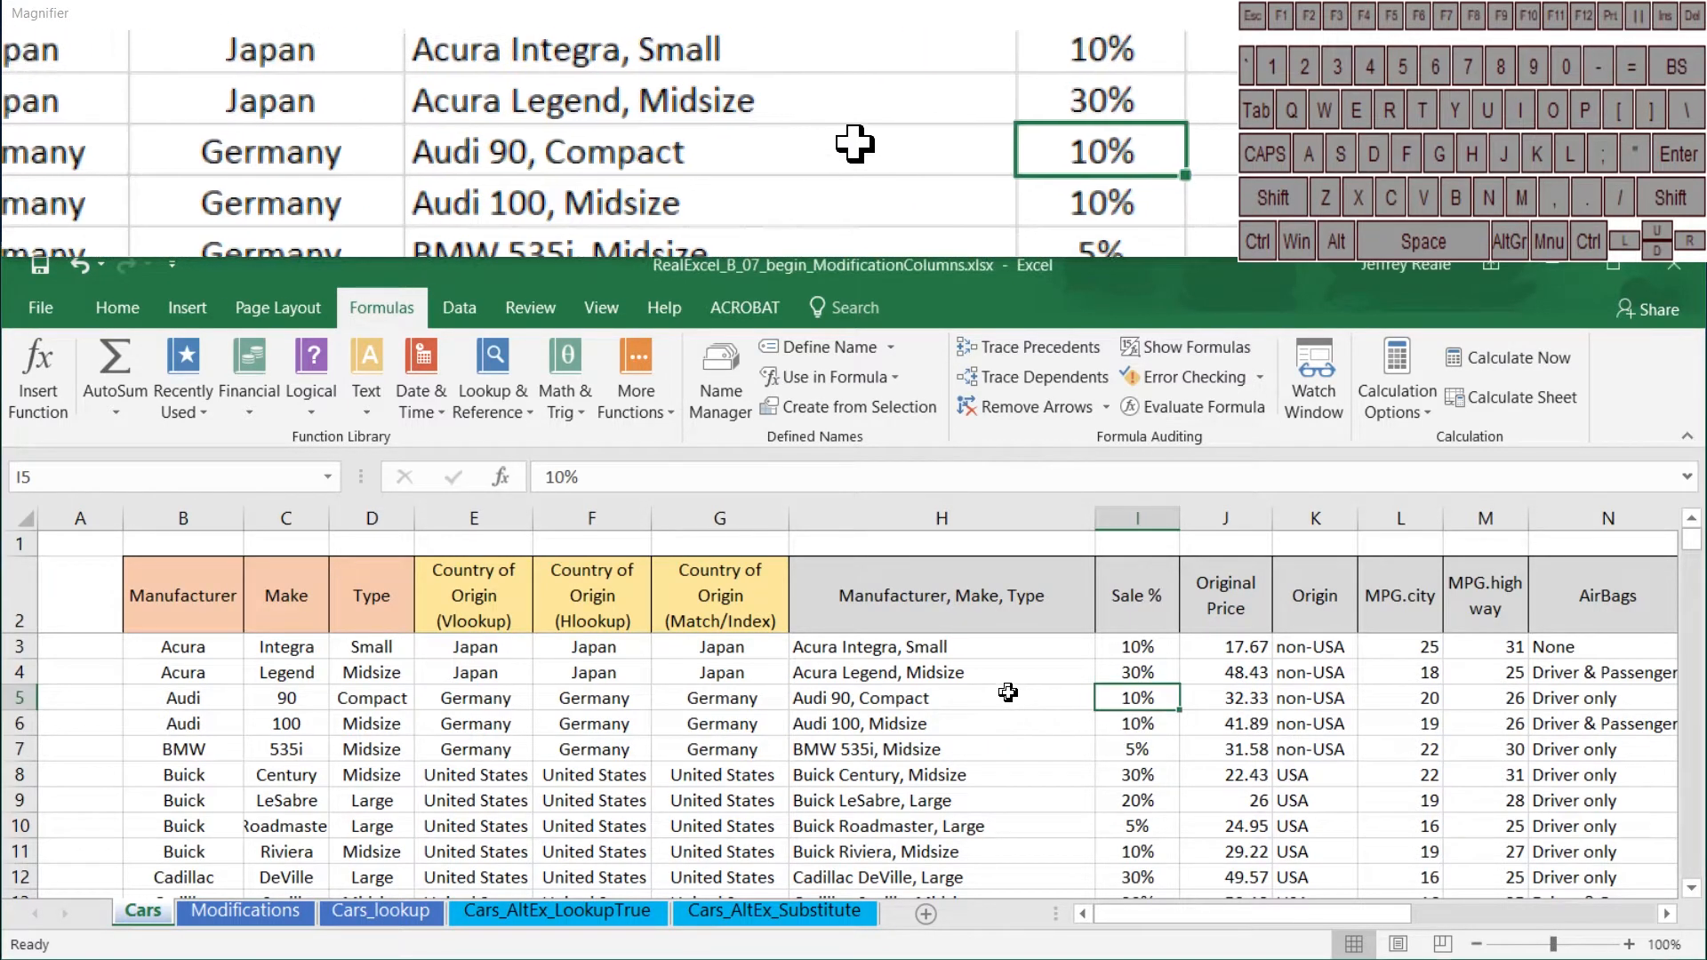
pyautogui.moveTo(1007, 692); pyautogui.dragTo(1143, 709)
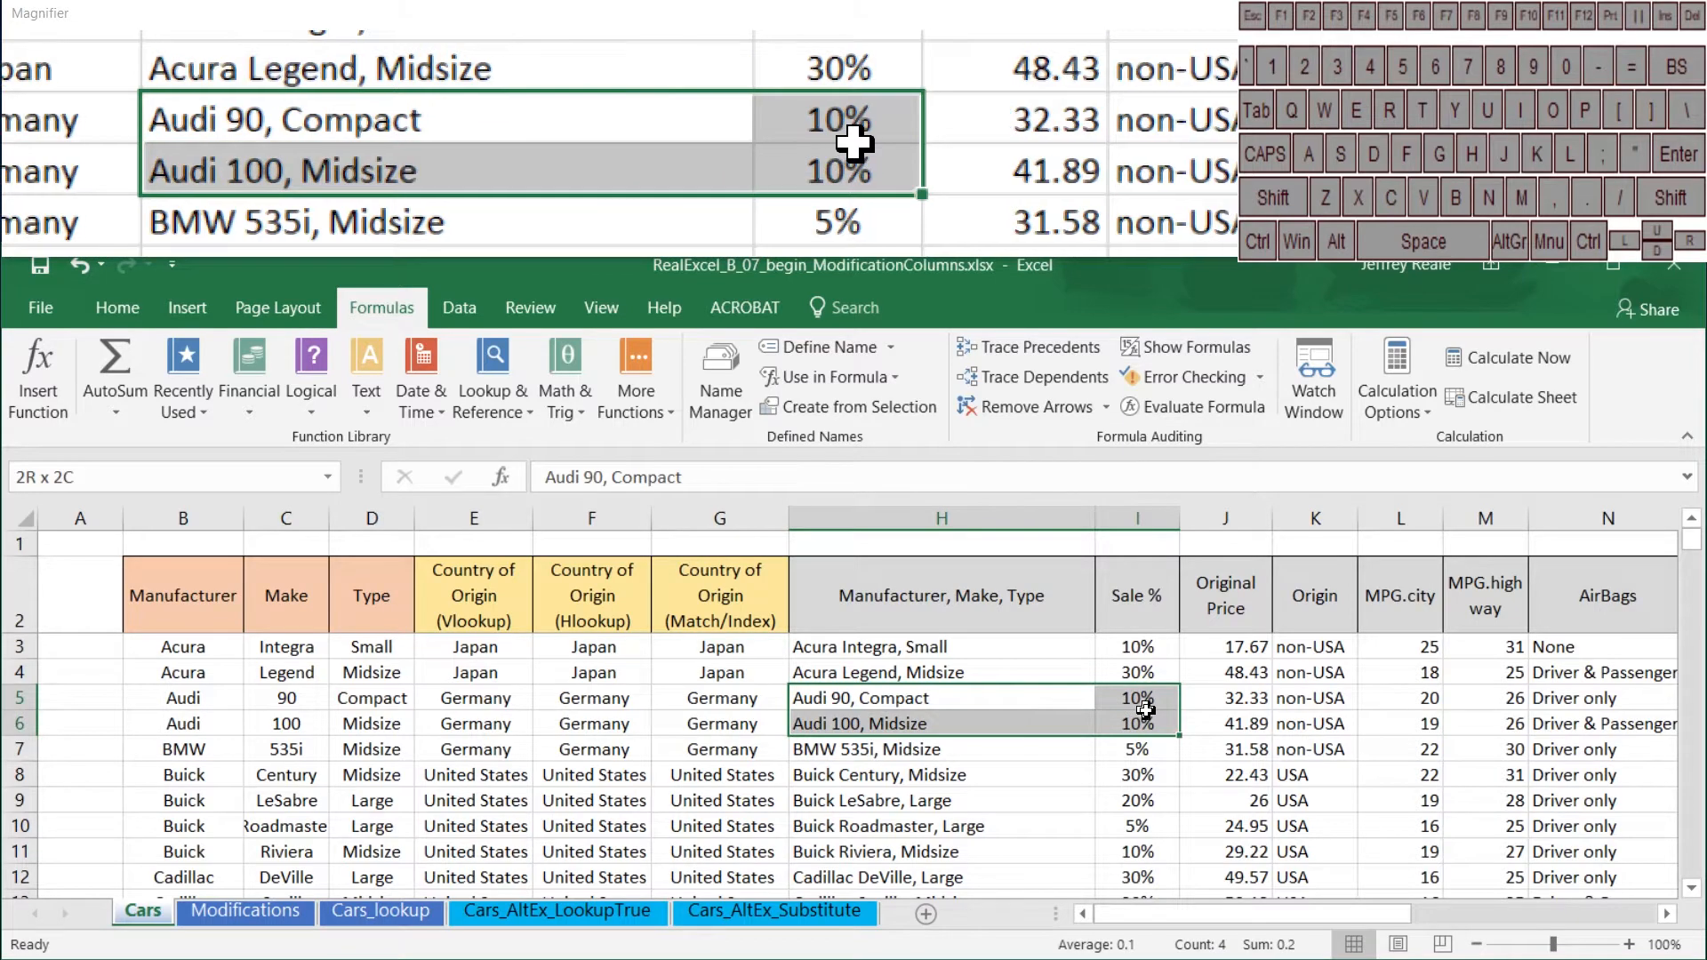
pyautogui.click(988, 709)
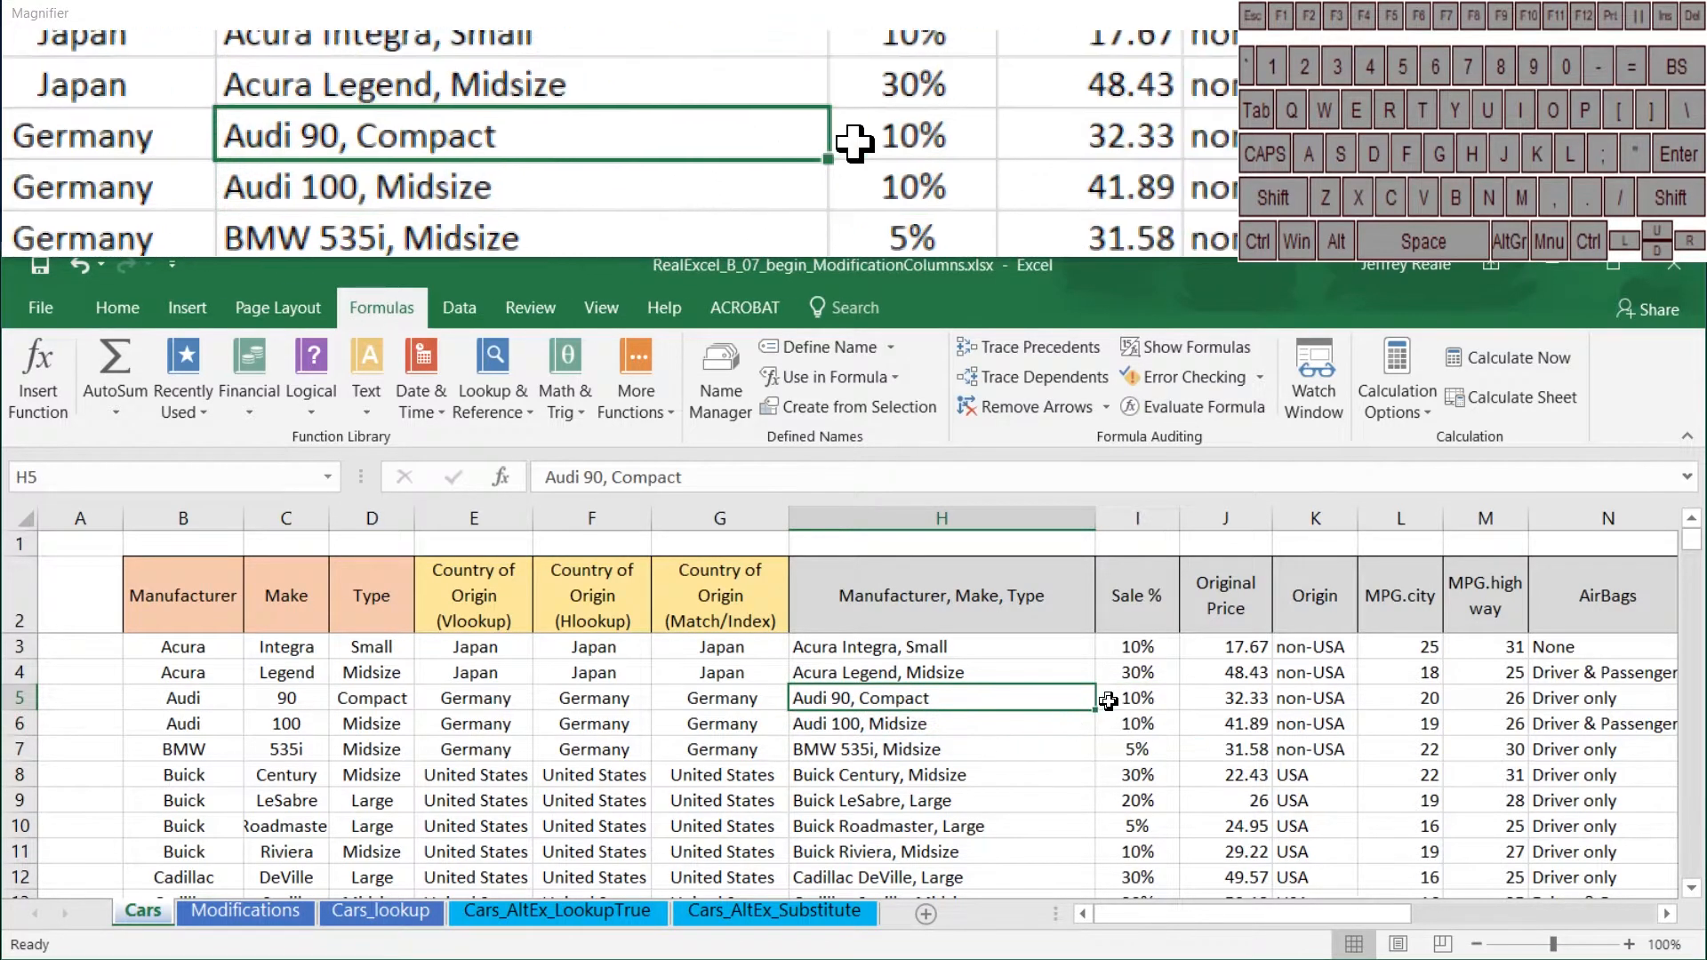
pyautogui.moveTo(1107, 701); pyautogui.dragTo(1122, 727)
pyautogui.click(1048, 744)
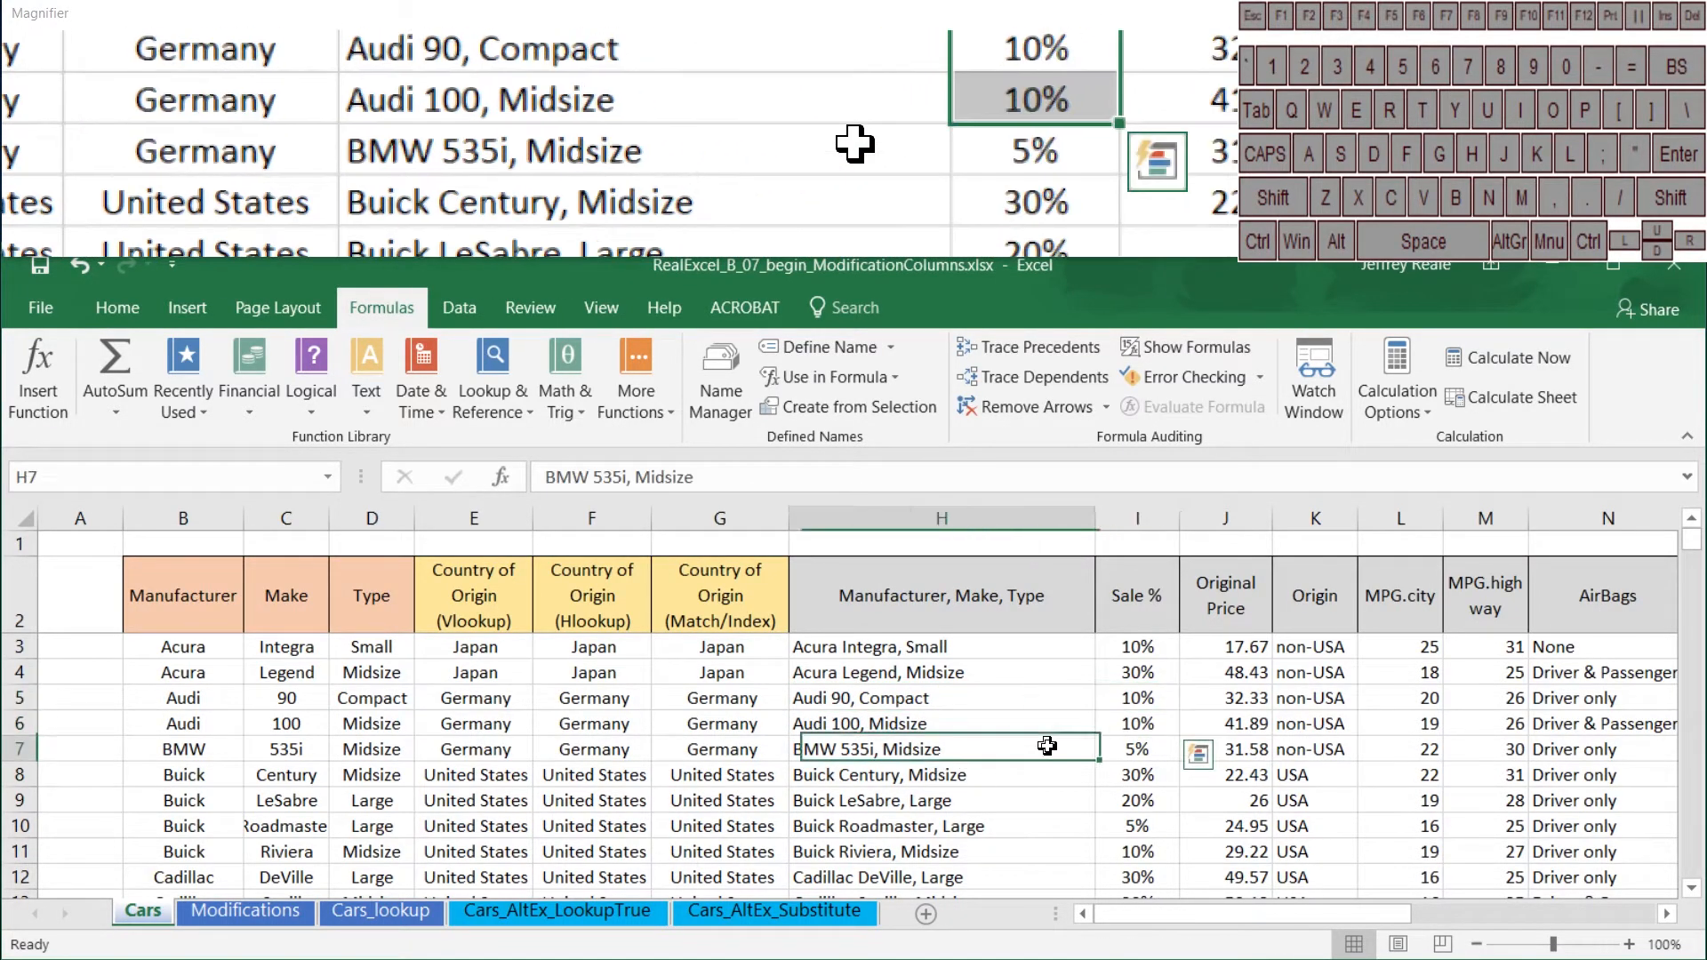
pyautogui.click(953, 699)
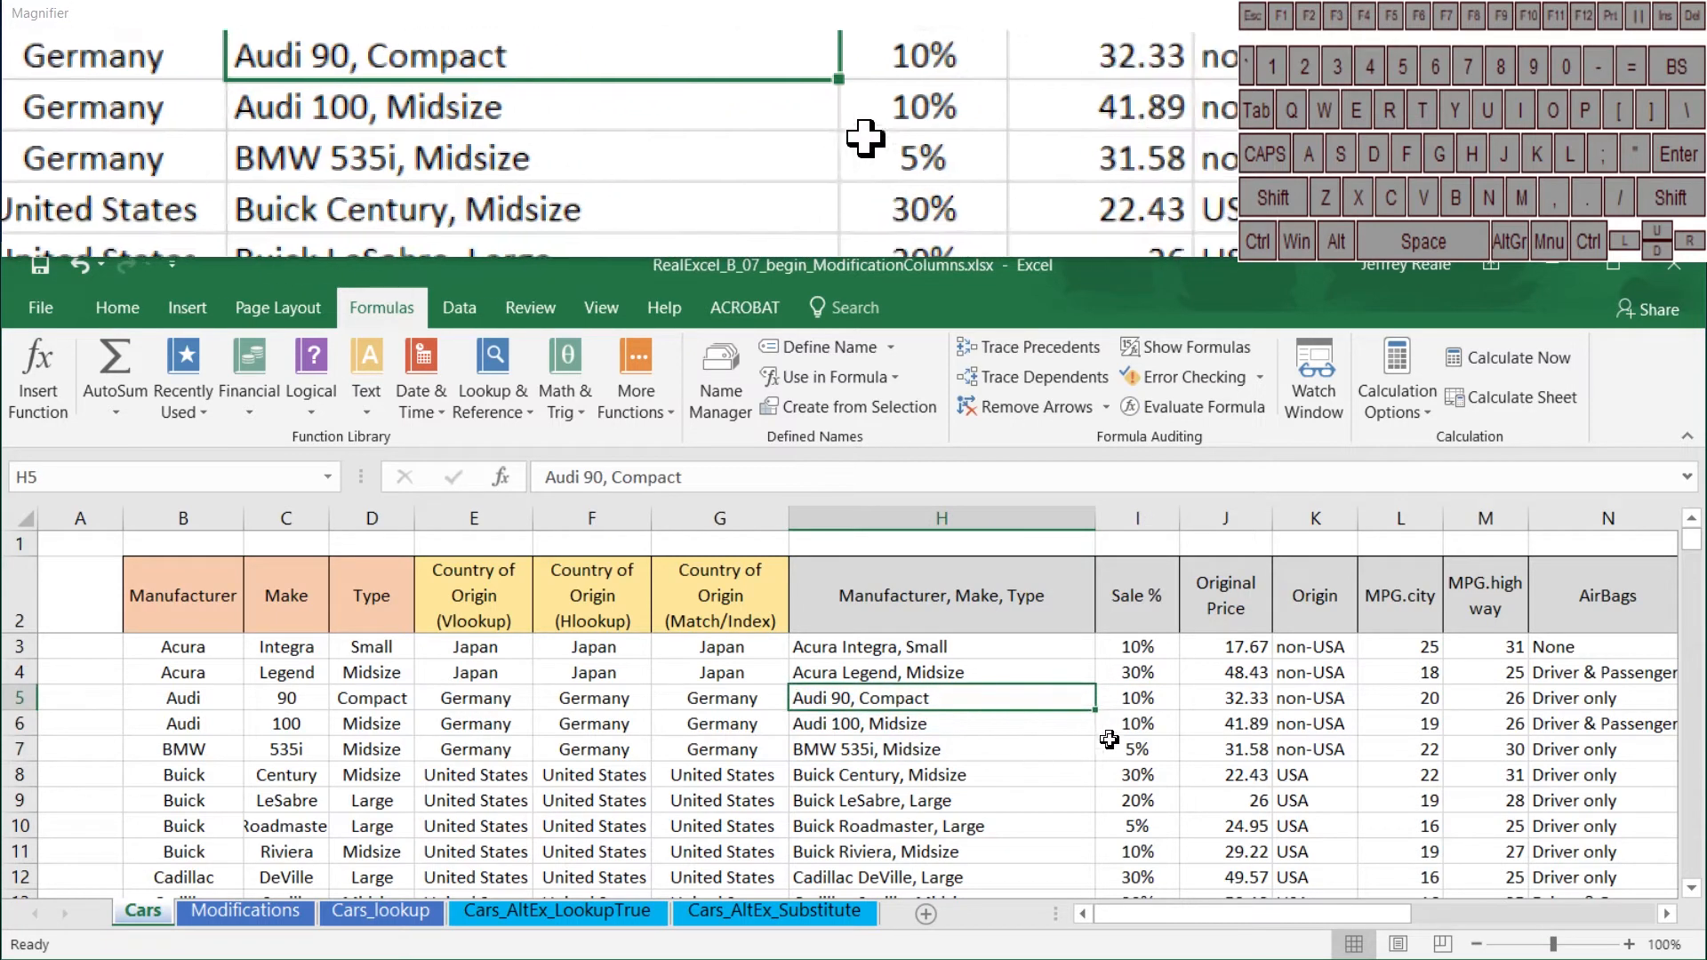
# Step: Overwrite the Sale % values of the Audi 90 and Audi 100 in I5 and I6 with 20%
pyautogui.click(1138, 700)
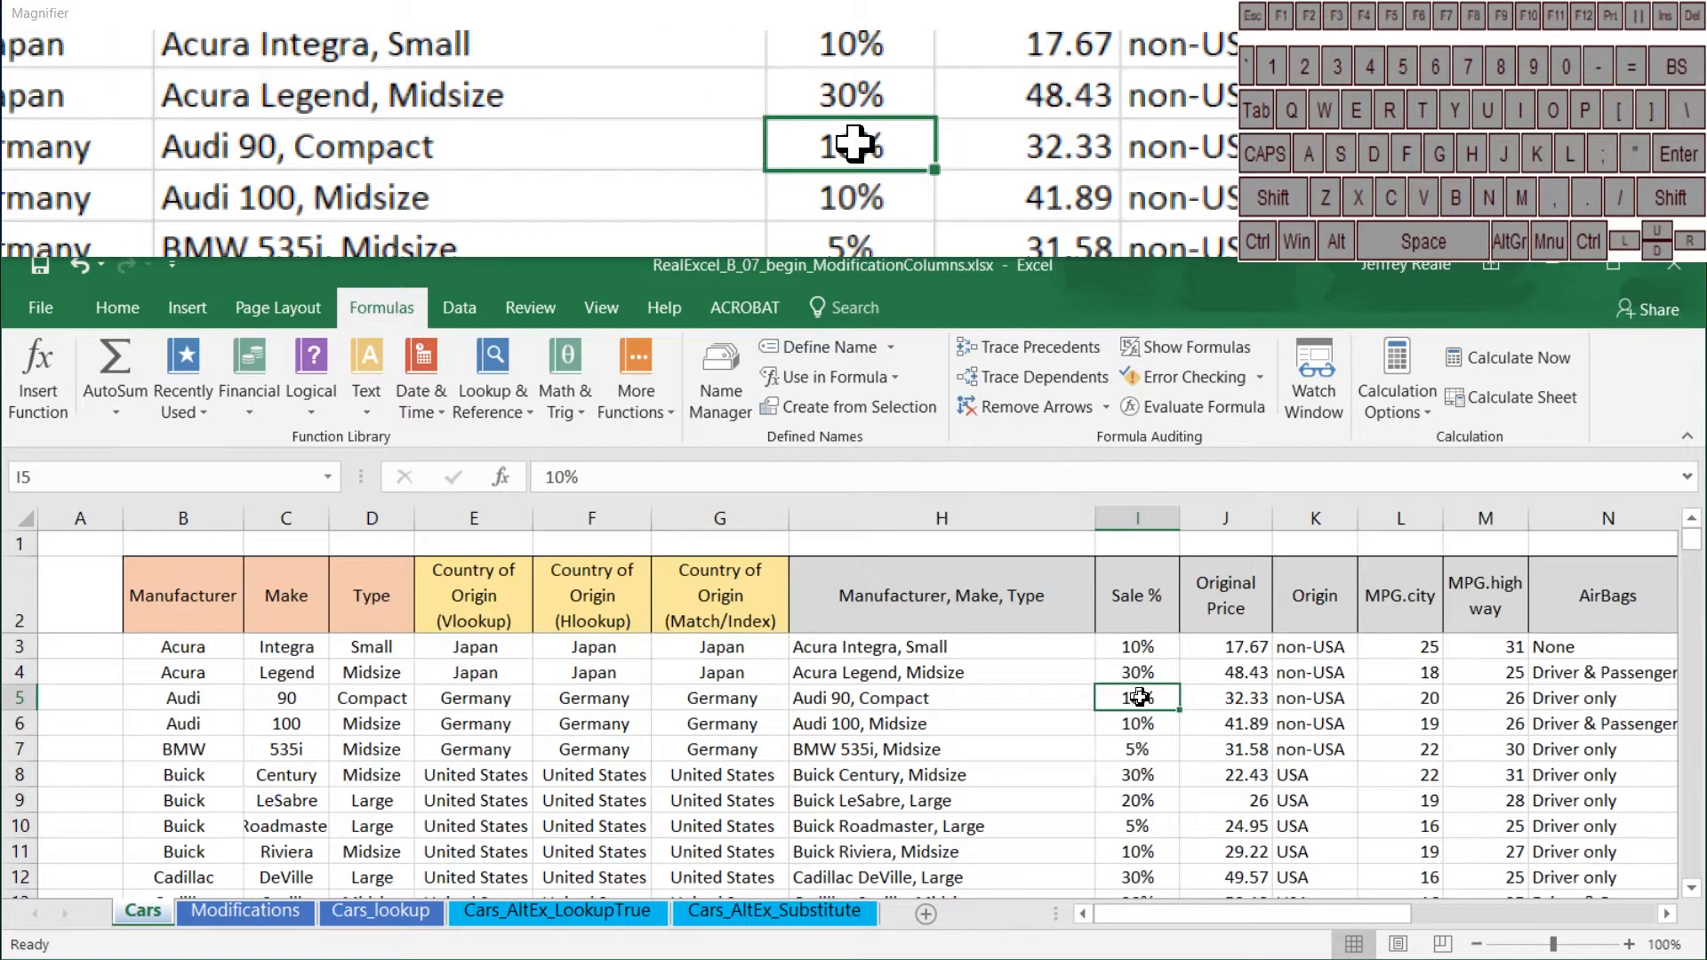
pyautogui.write('20')
pyautogui.press('Return')
pyautogui.write('20')
pyautogui.press('Return')
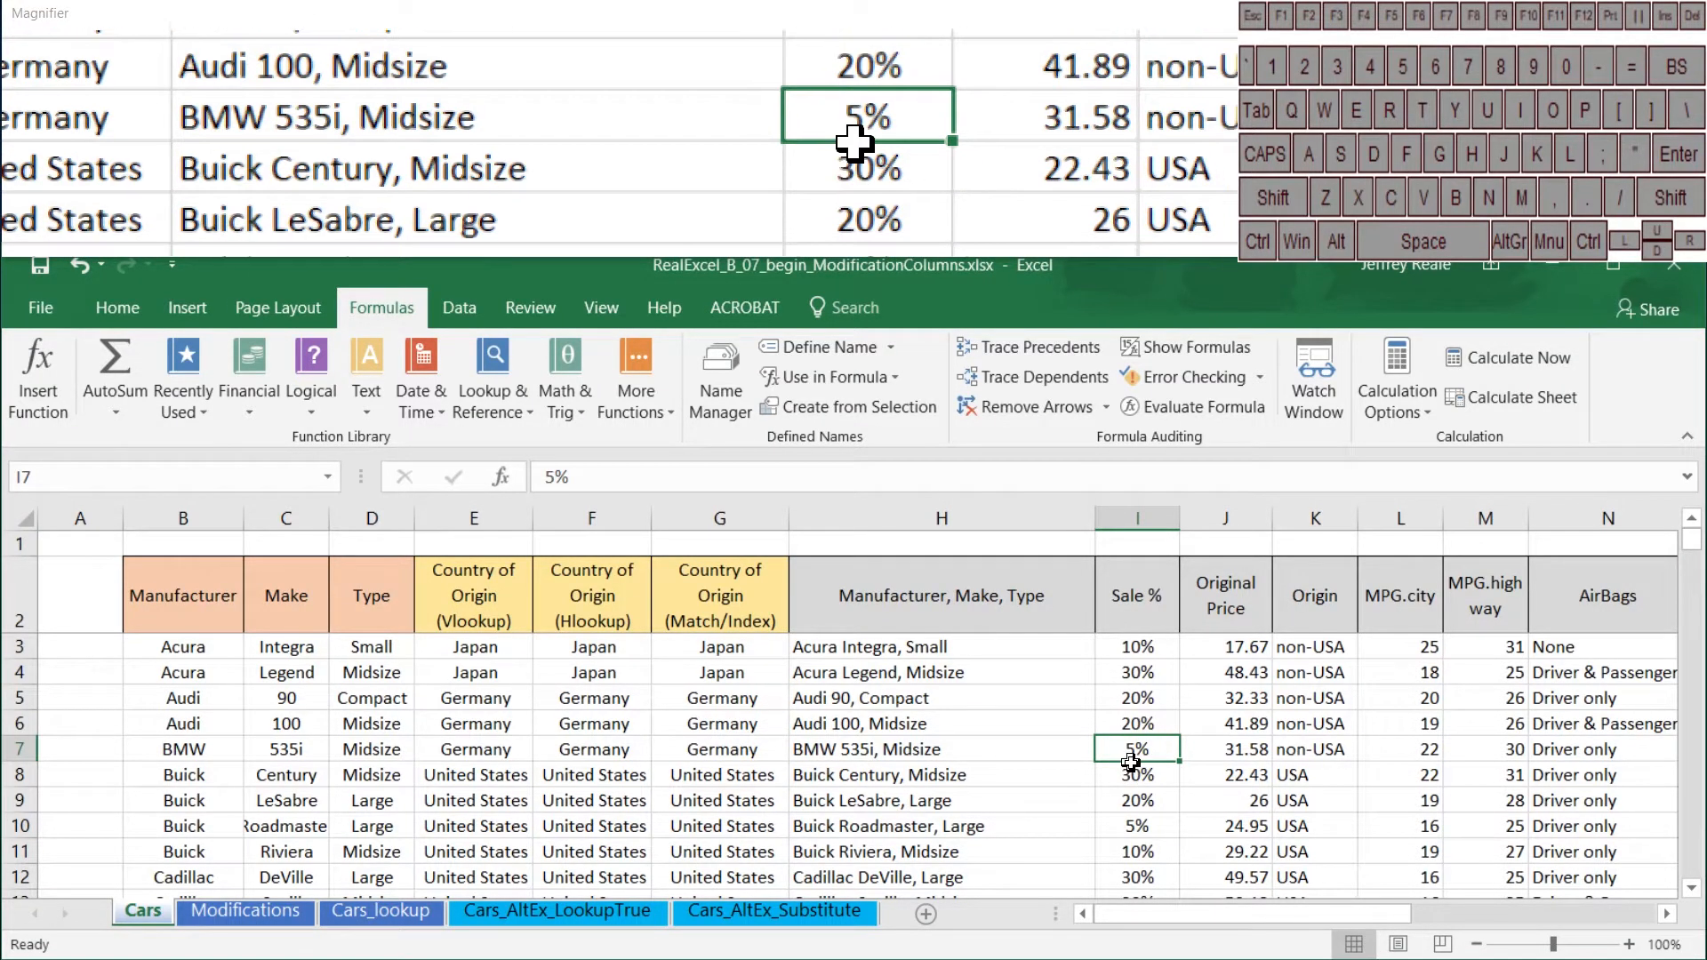
# Step: Undo both Sale % changes made to the Audi 90 and Audi 100 rows
pyautogui.moveTo(1140, 707); pyautogui.dragTo(1145, 727)
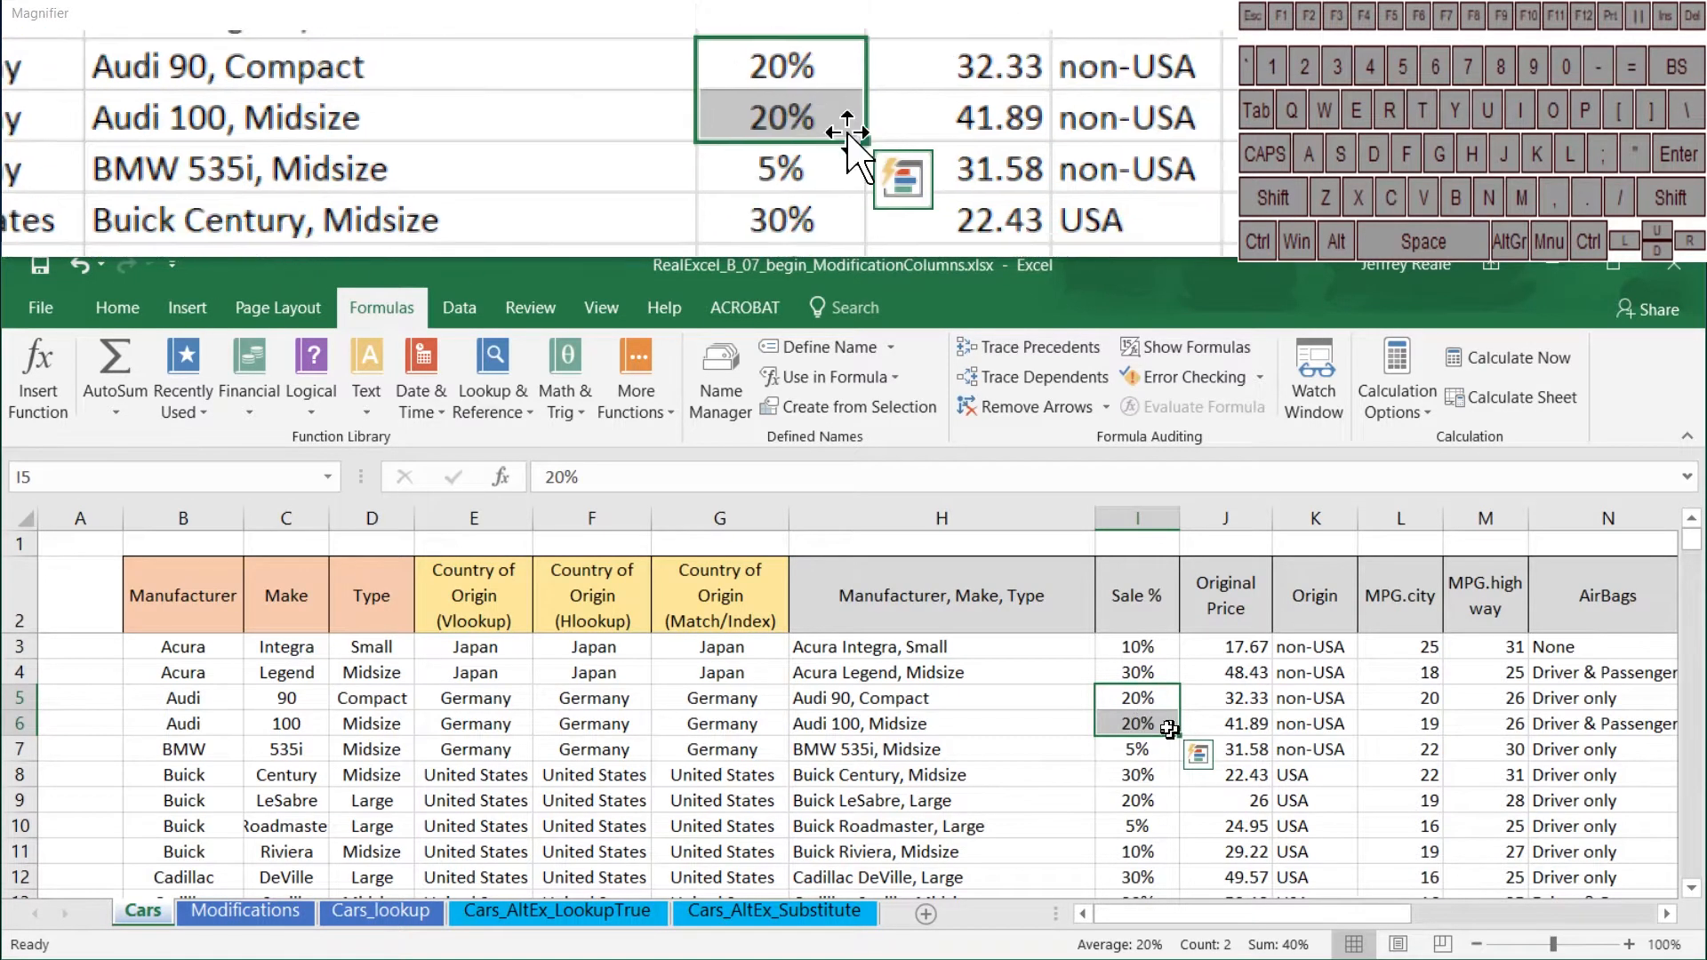
pyautogui.hotkey('ctrl', 'z')
pyautogui.hotkey('ctrl', 'z')
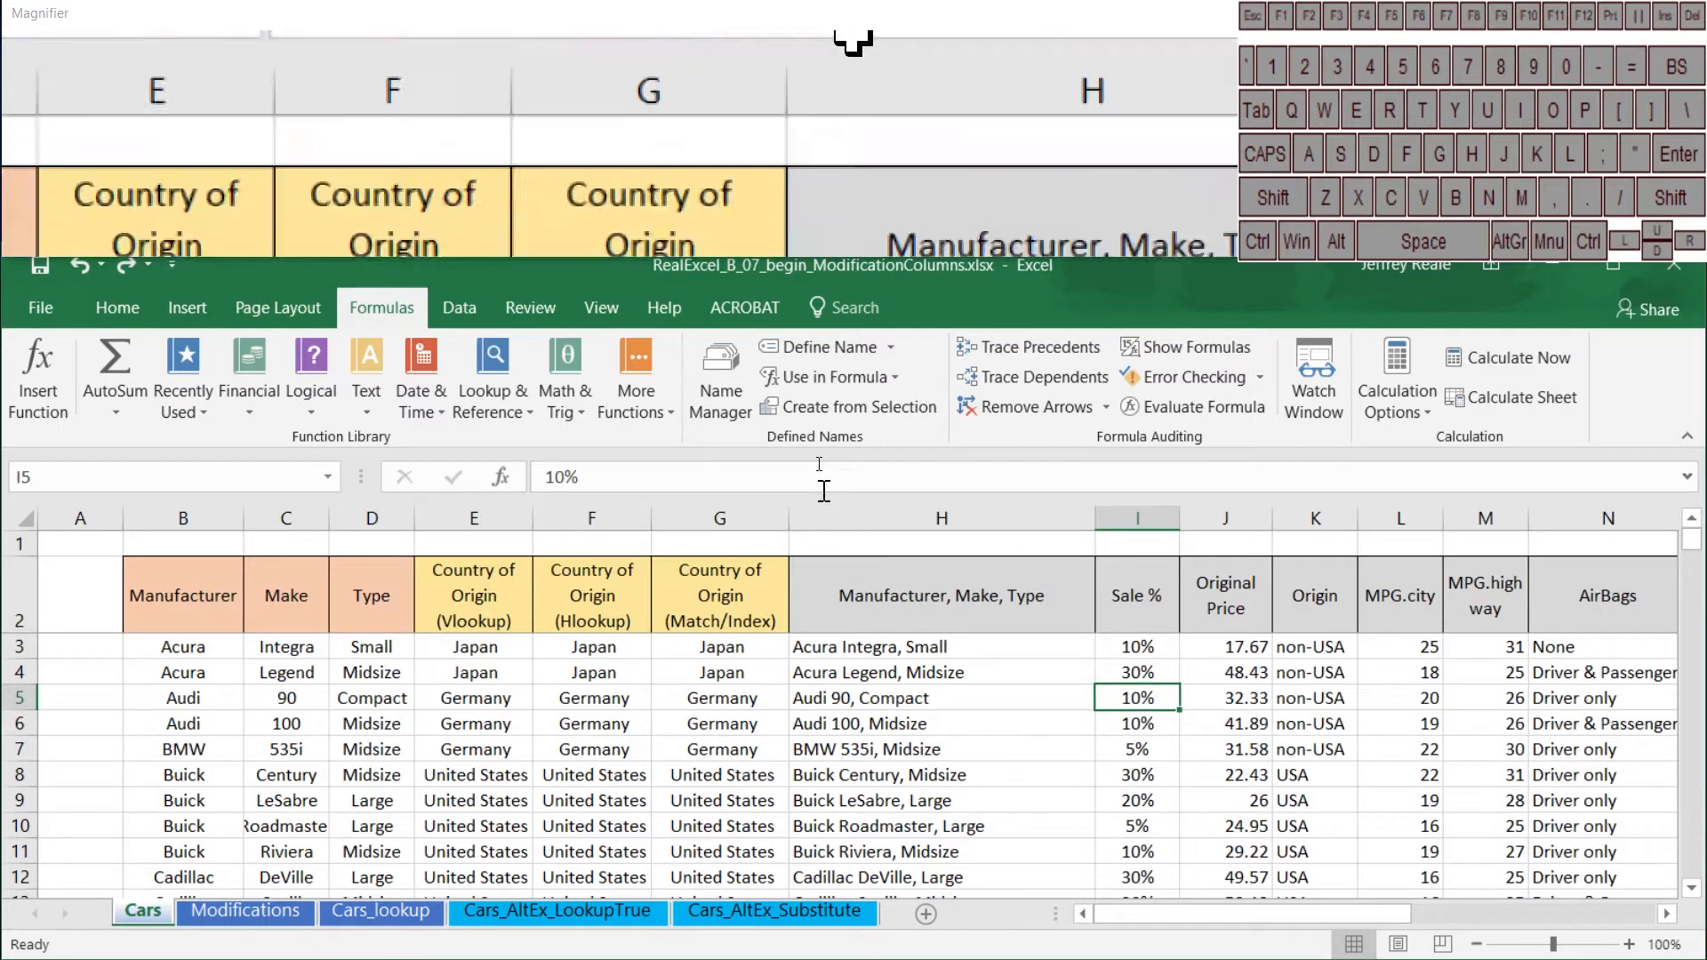
# Step: Insert two new columns before the "Manufacturer, Make, Type" column H
pyautogui.moveTo(841, 507); pyautogui.dragTo(1118, 518)
pyautogui.rightClick(1119, 518)
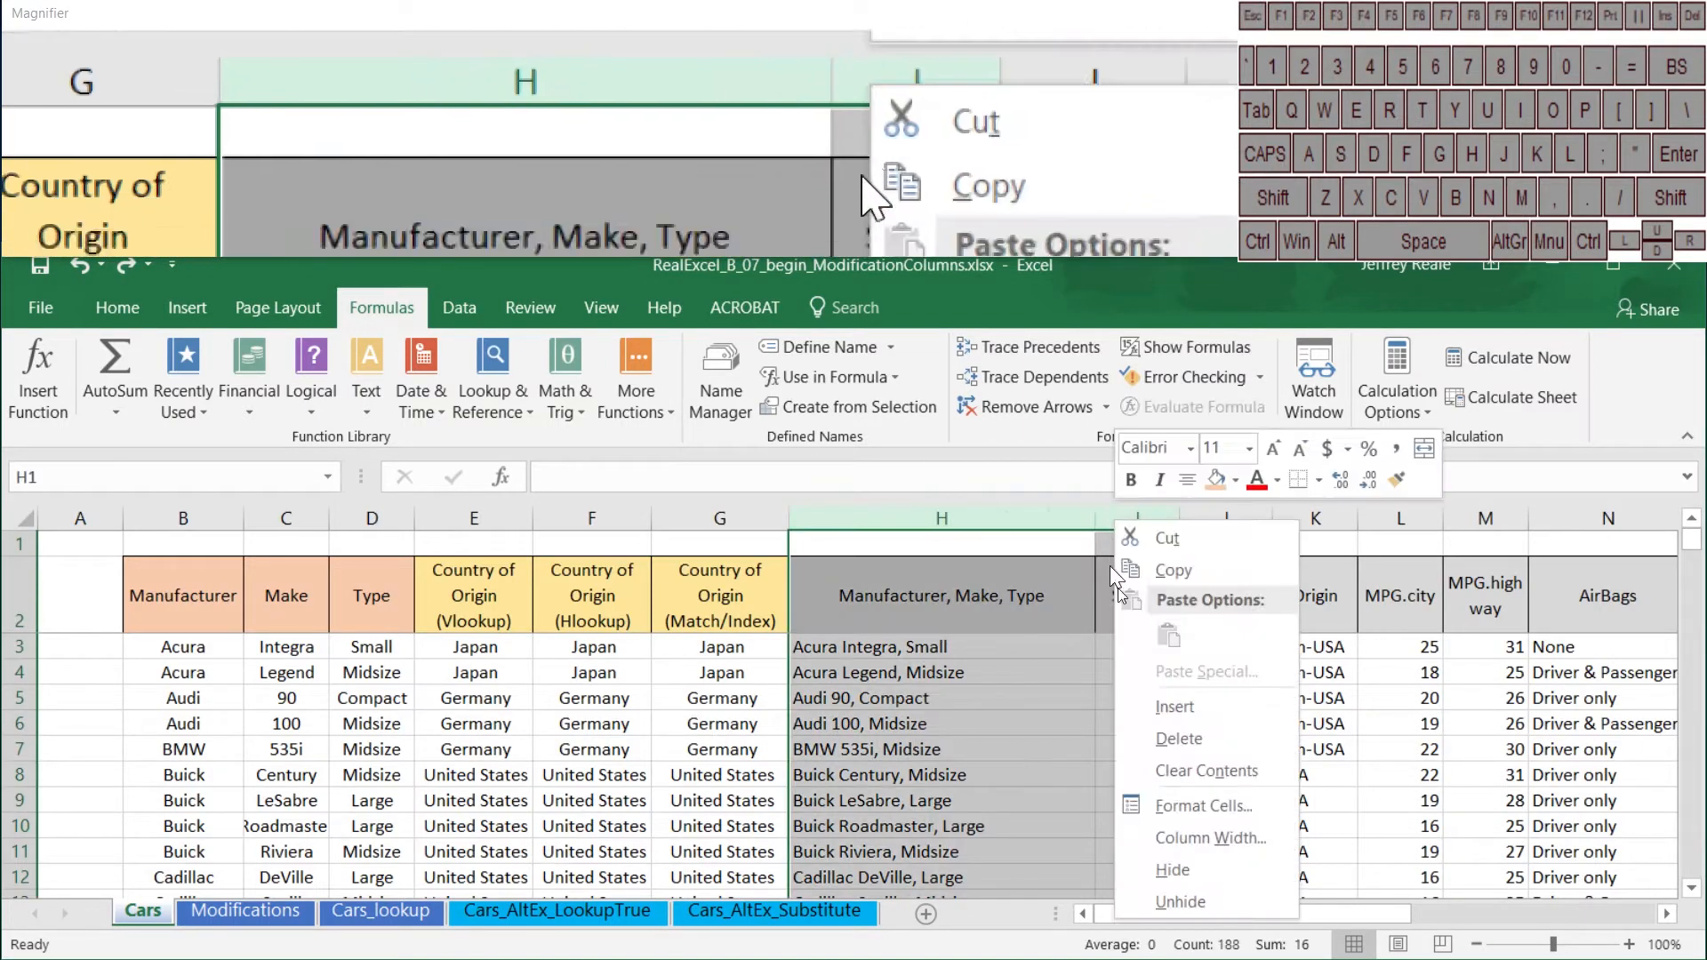
pyautogui.click(1155, 706)
# Step: Fill the header cells H2 and I2 of the new columns with light blue
pyautogui.moveTo(1009, 592); pyautogui.dragTo(857, 594)
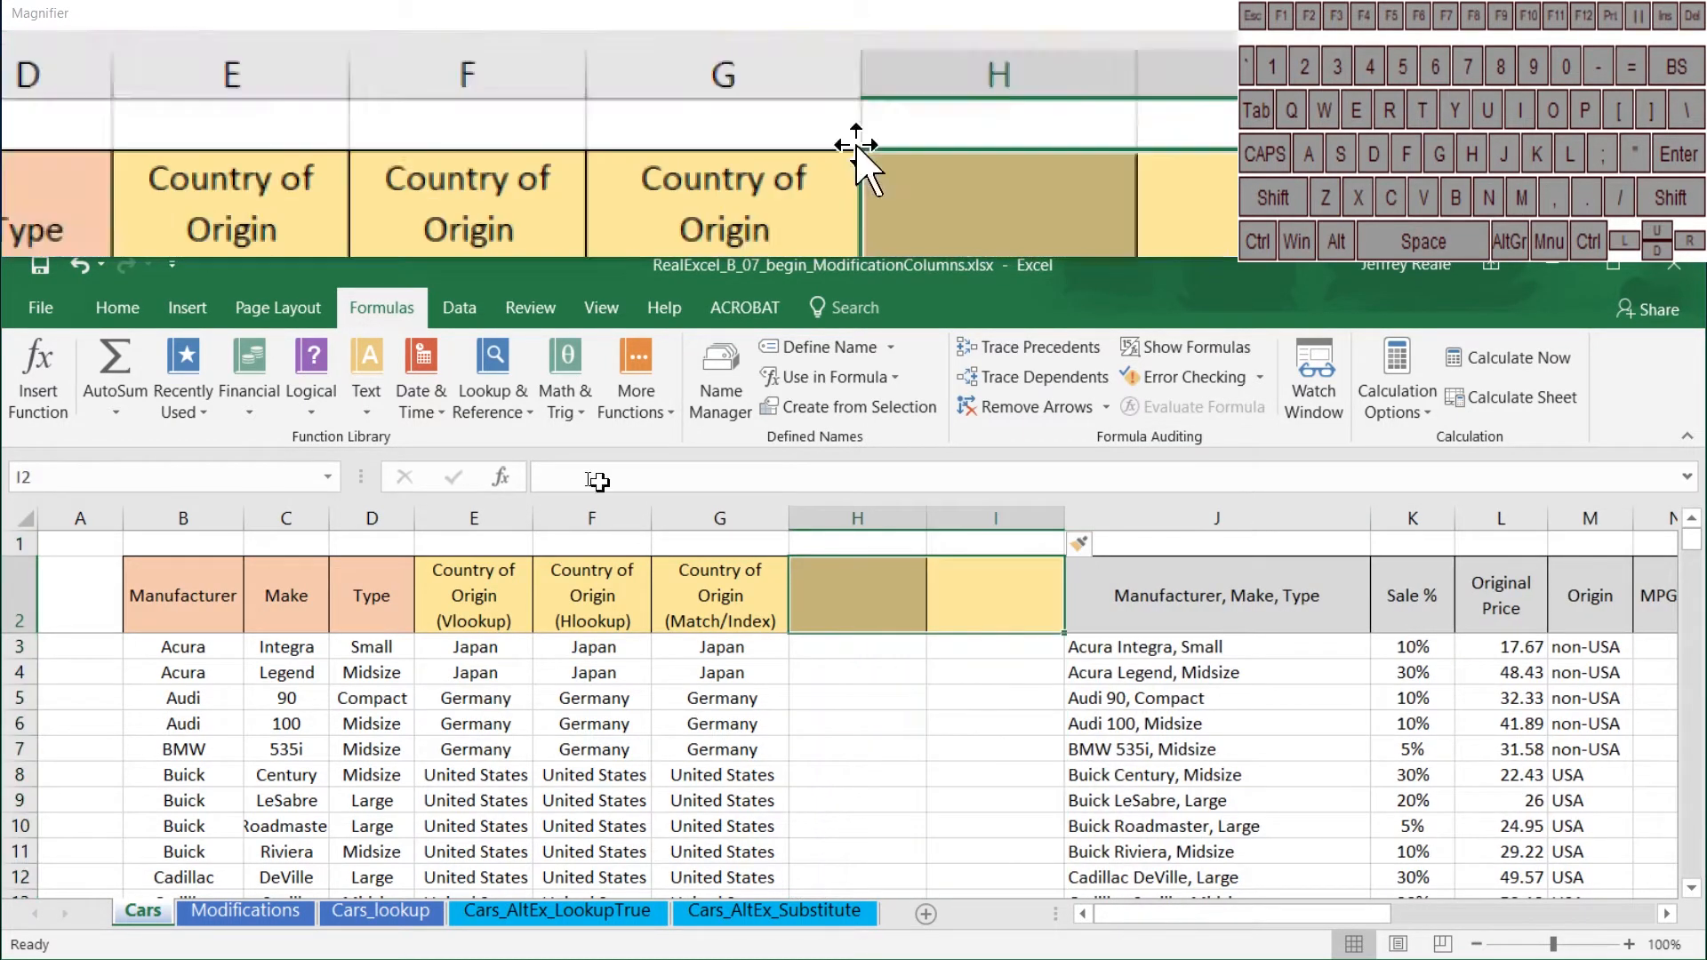
pyautogui.click(117, 308)
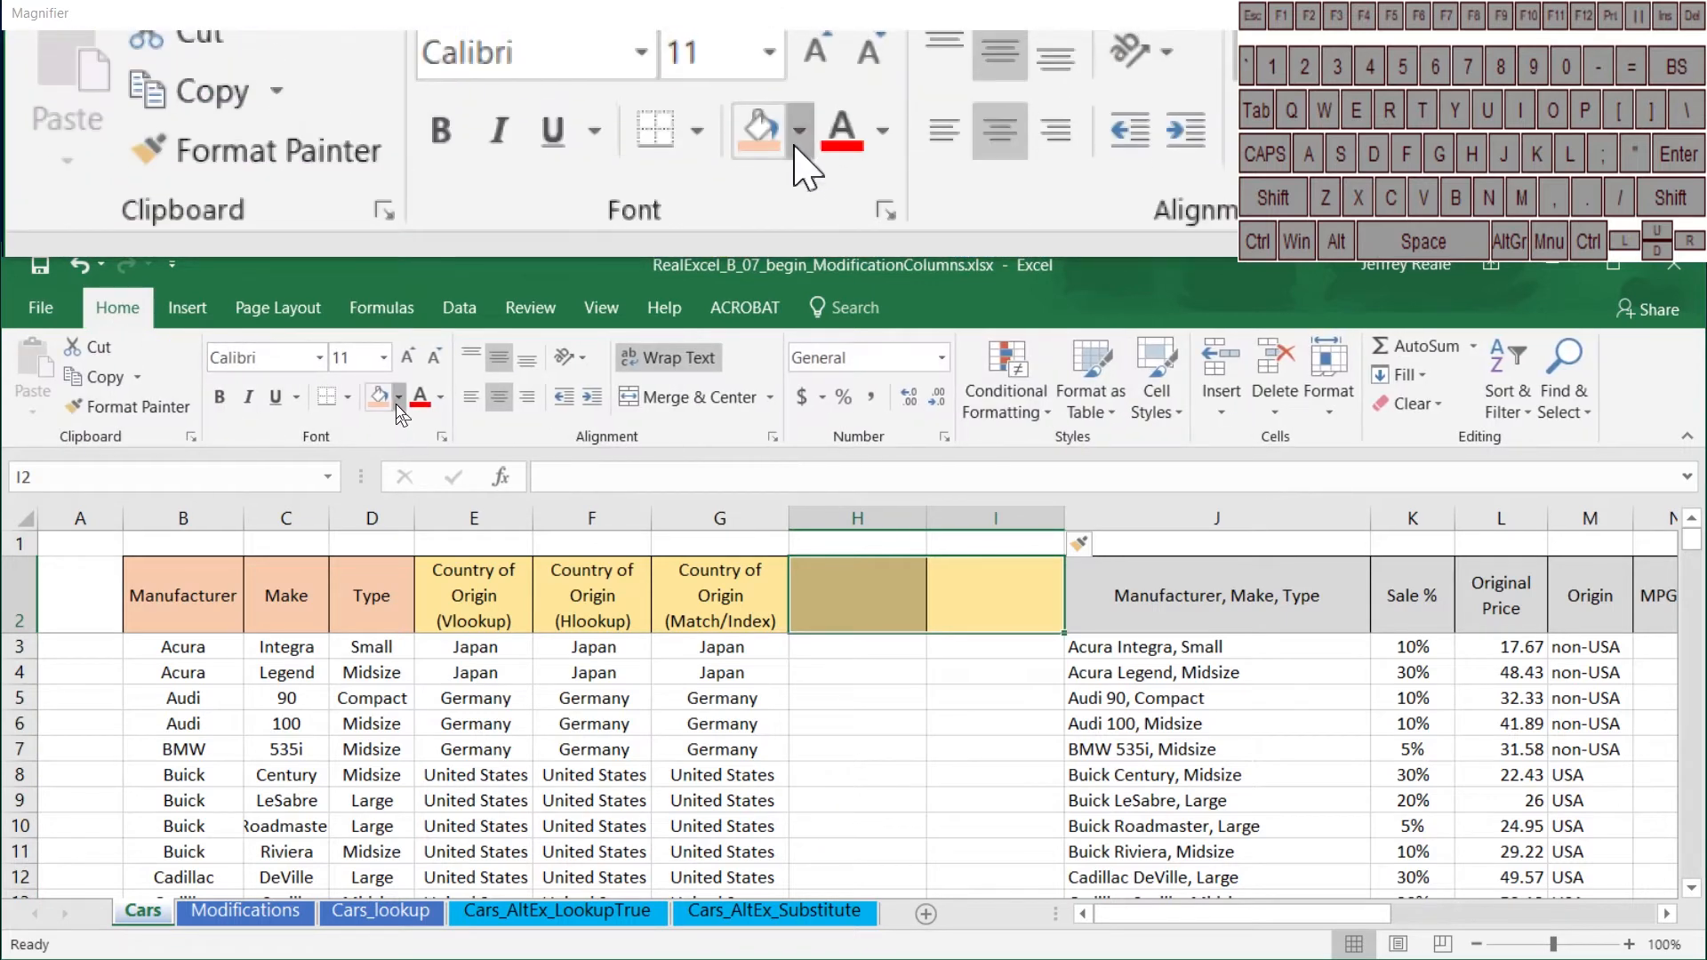
pyautogui.click(399, 397)
pyautogui.click(466, 491)
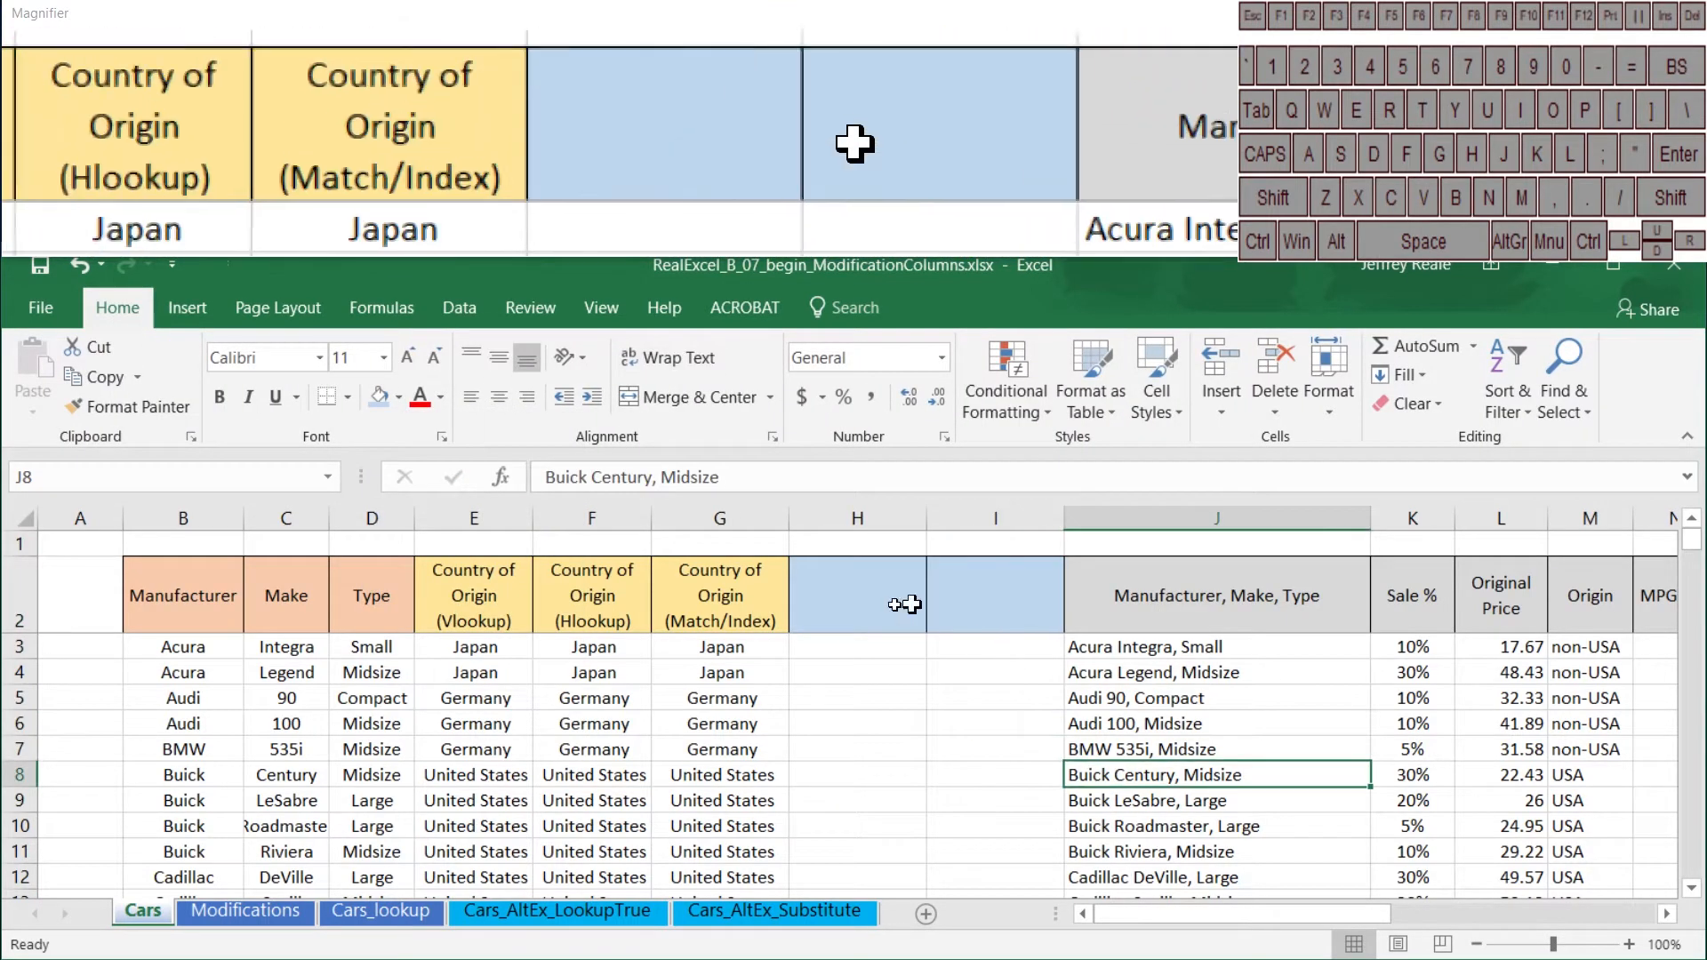
# Step: Enter the headers "Final Sales %" in H2 and "Sales % Modifier" in I2
pyautogui.click(860, 605)
pyautogui.write('Final ')
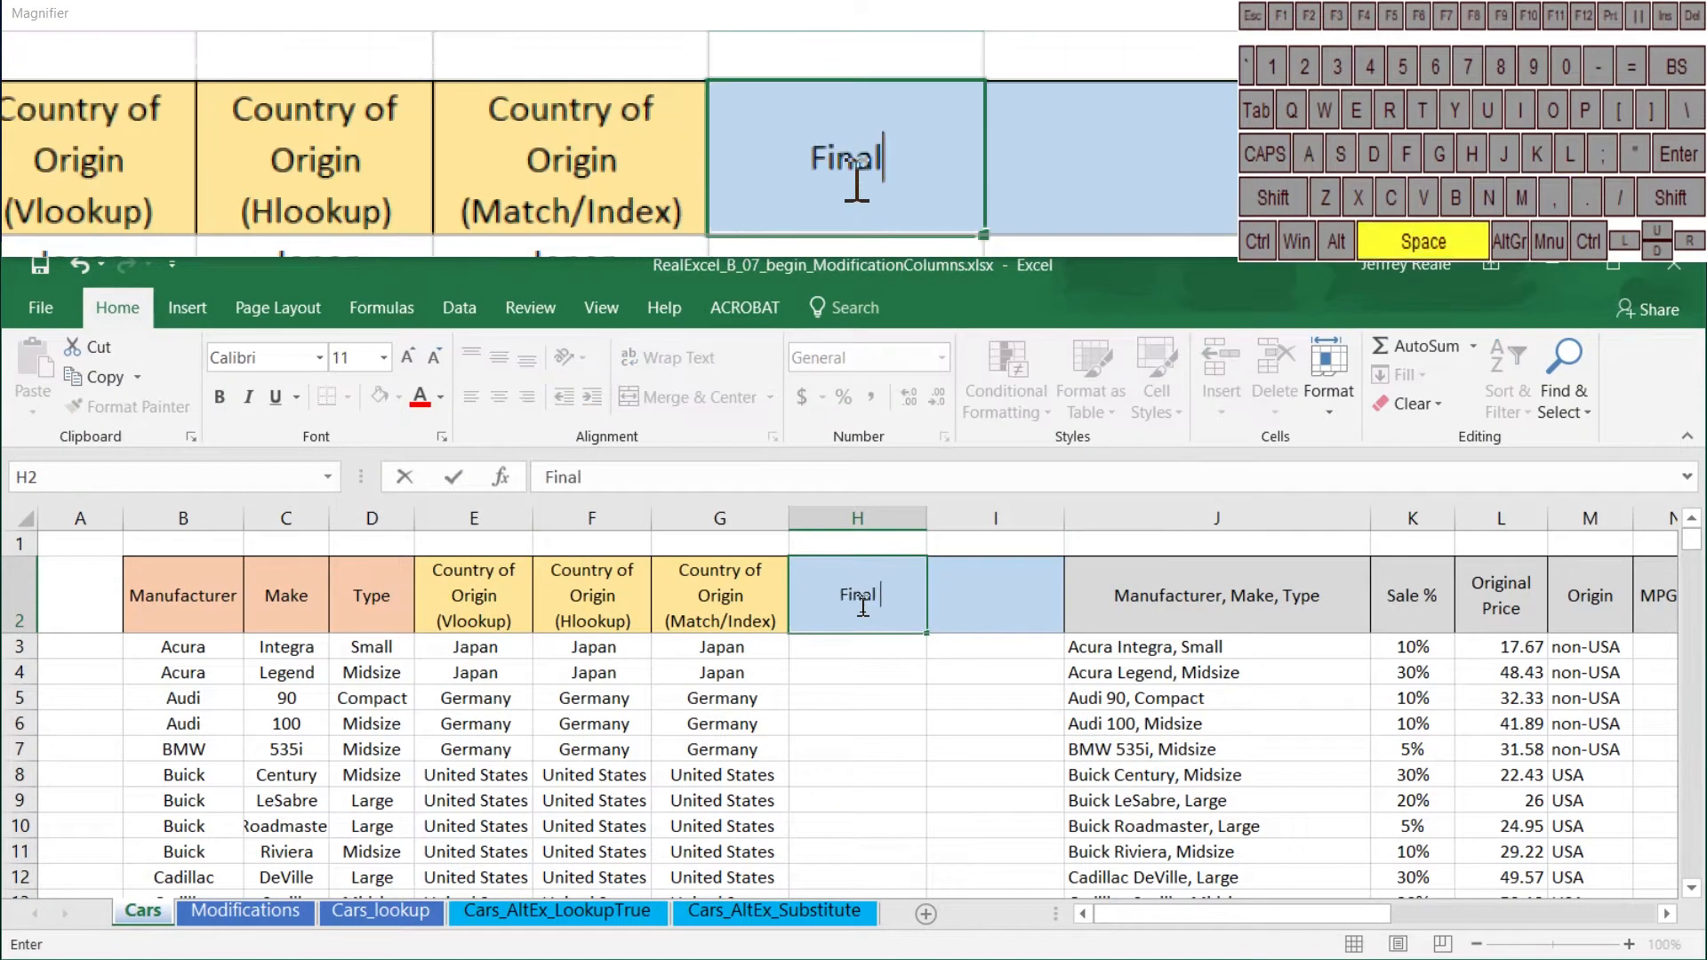
pyautogui.write('Sales ')
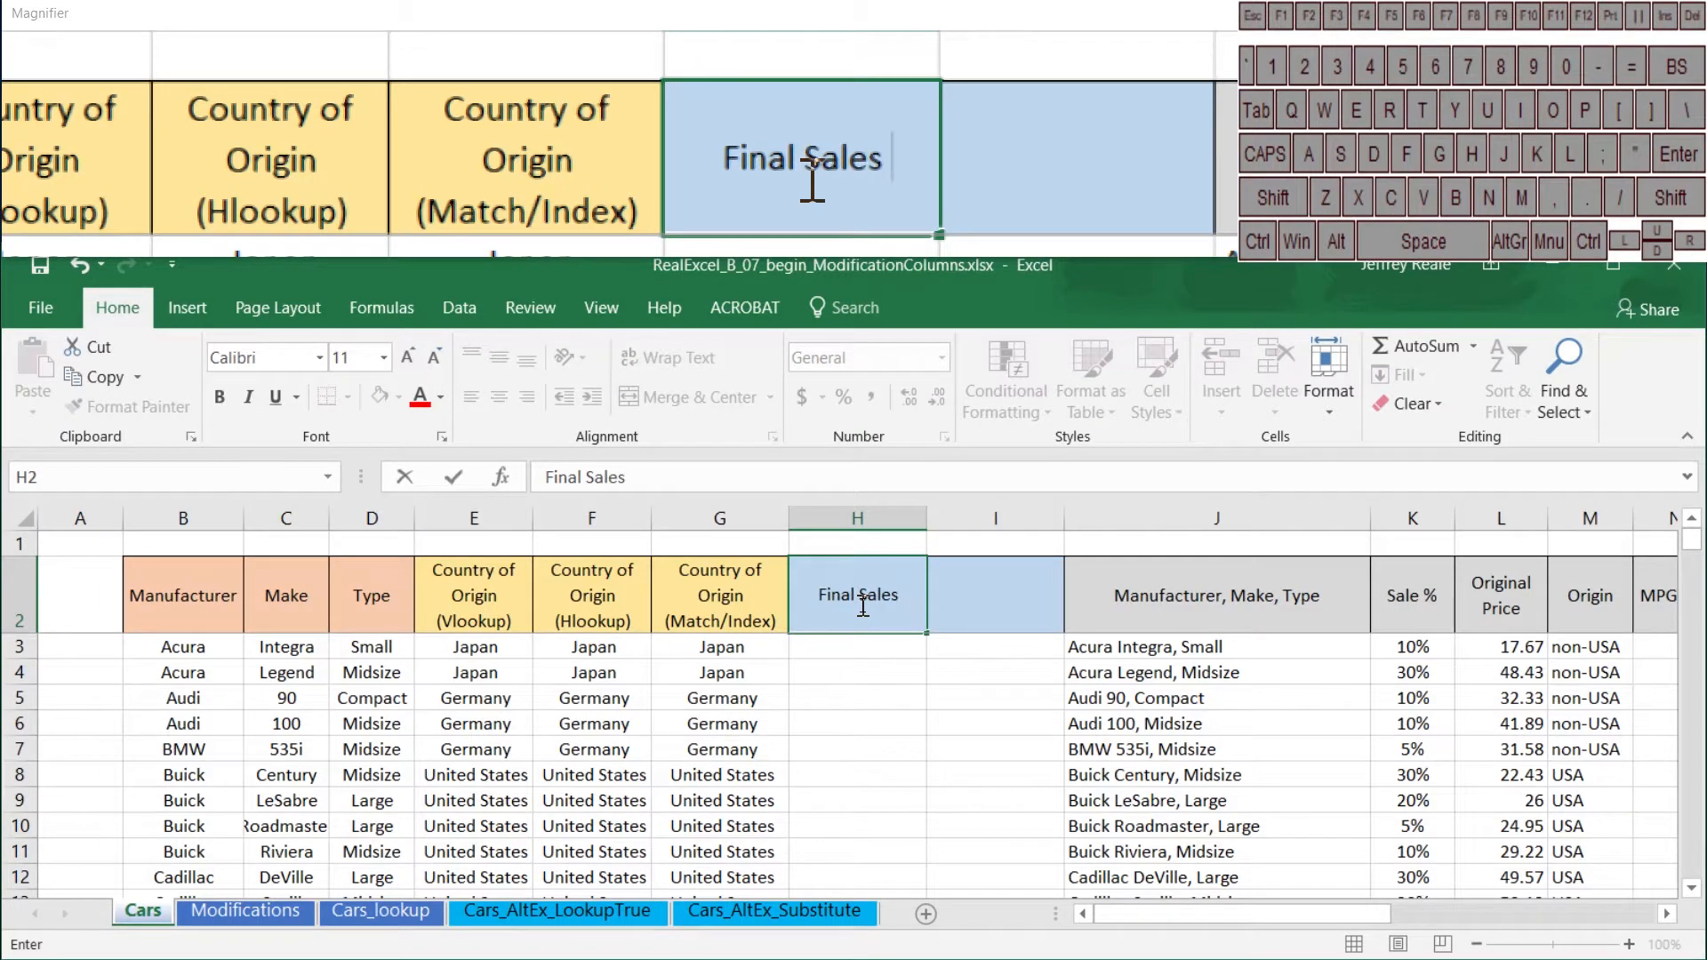
pyautogui.write('%')
pyautogui.press('Tab')
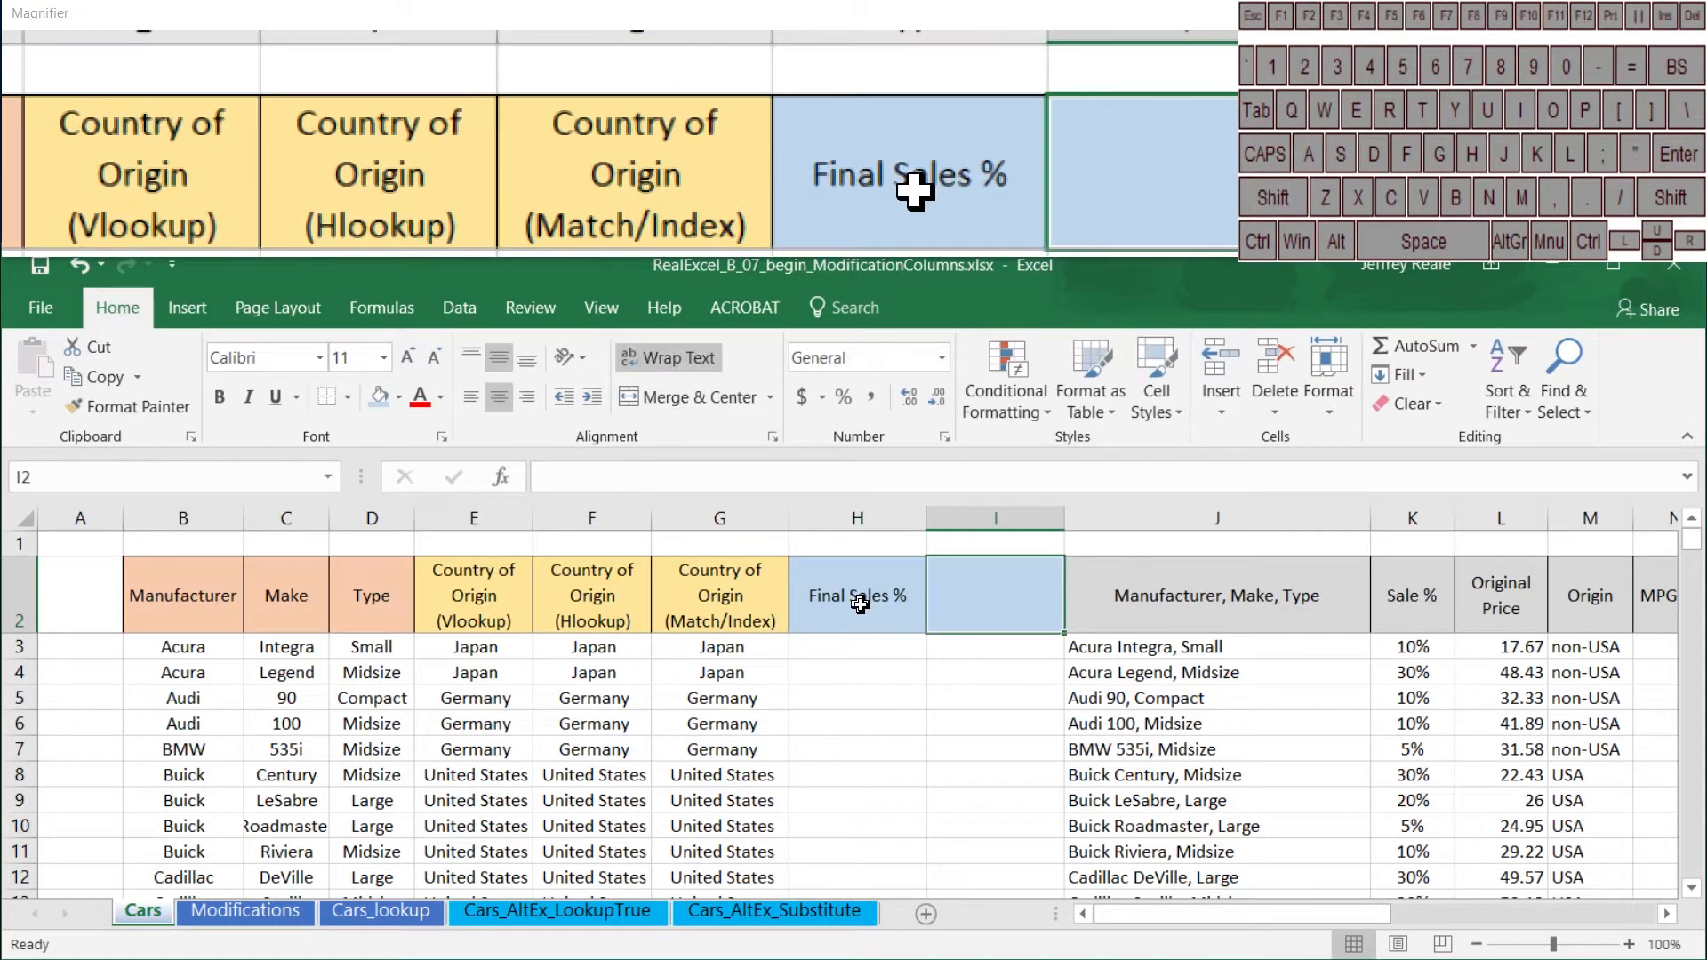
pyautogui.write('Sales ')
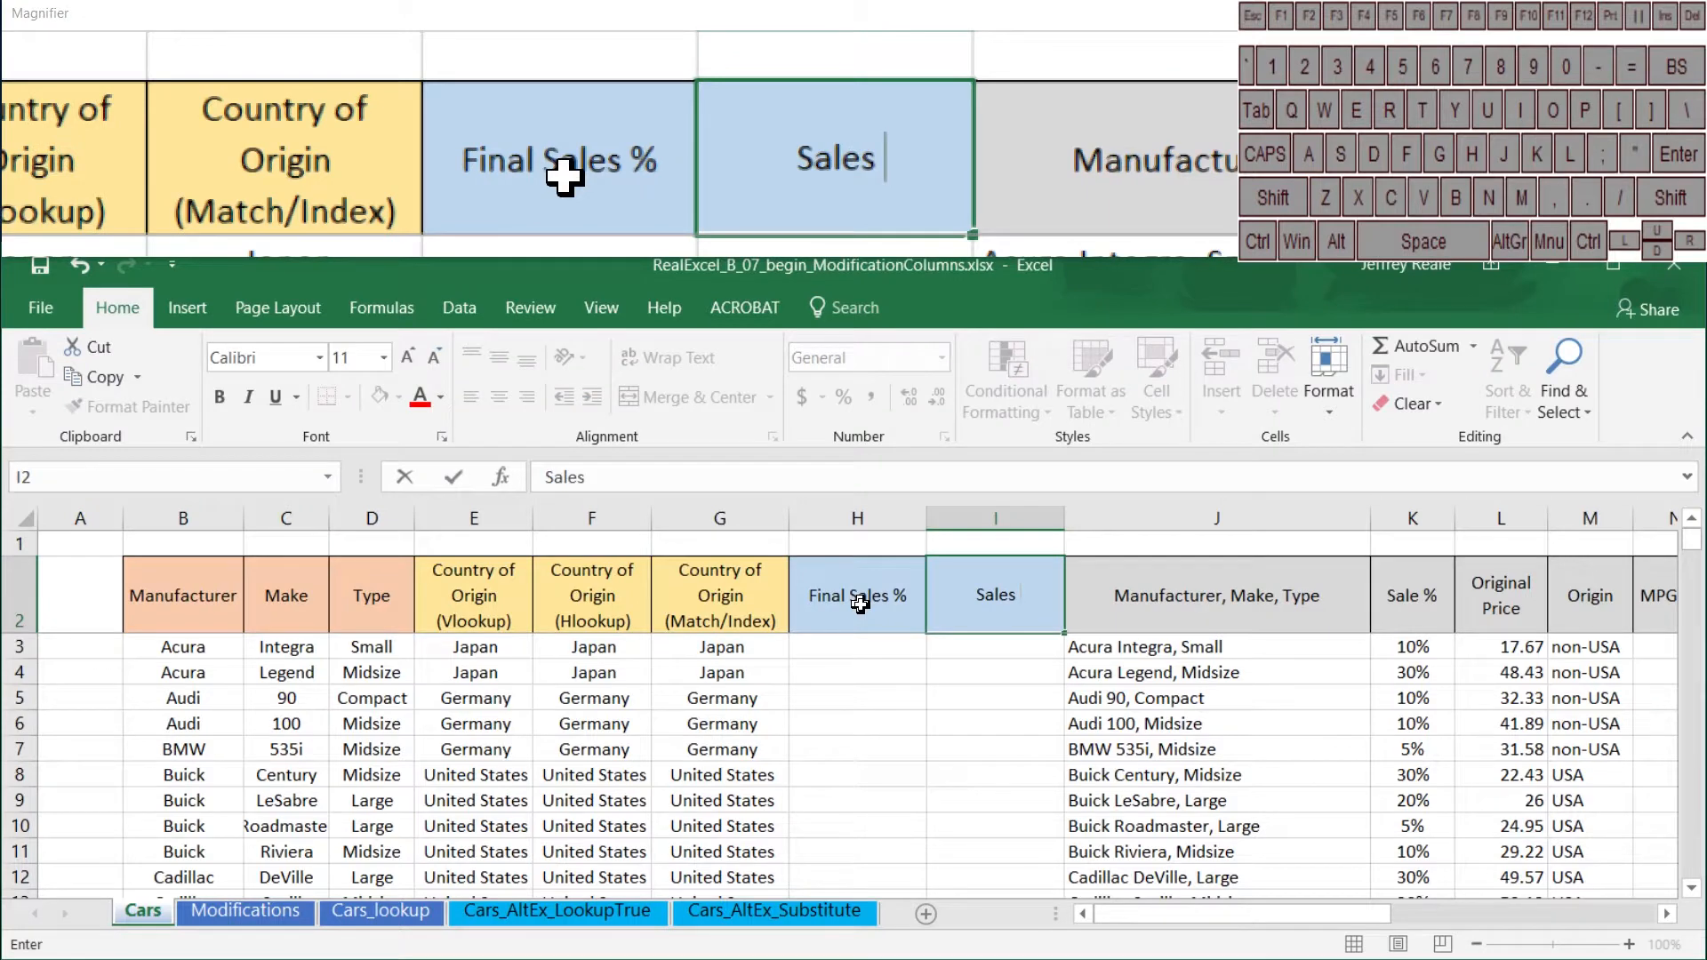
pyautogui.write('% Modifier')
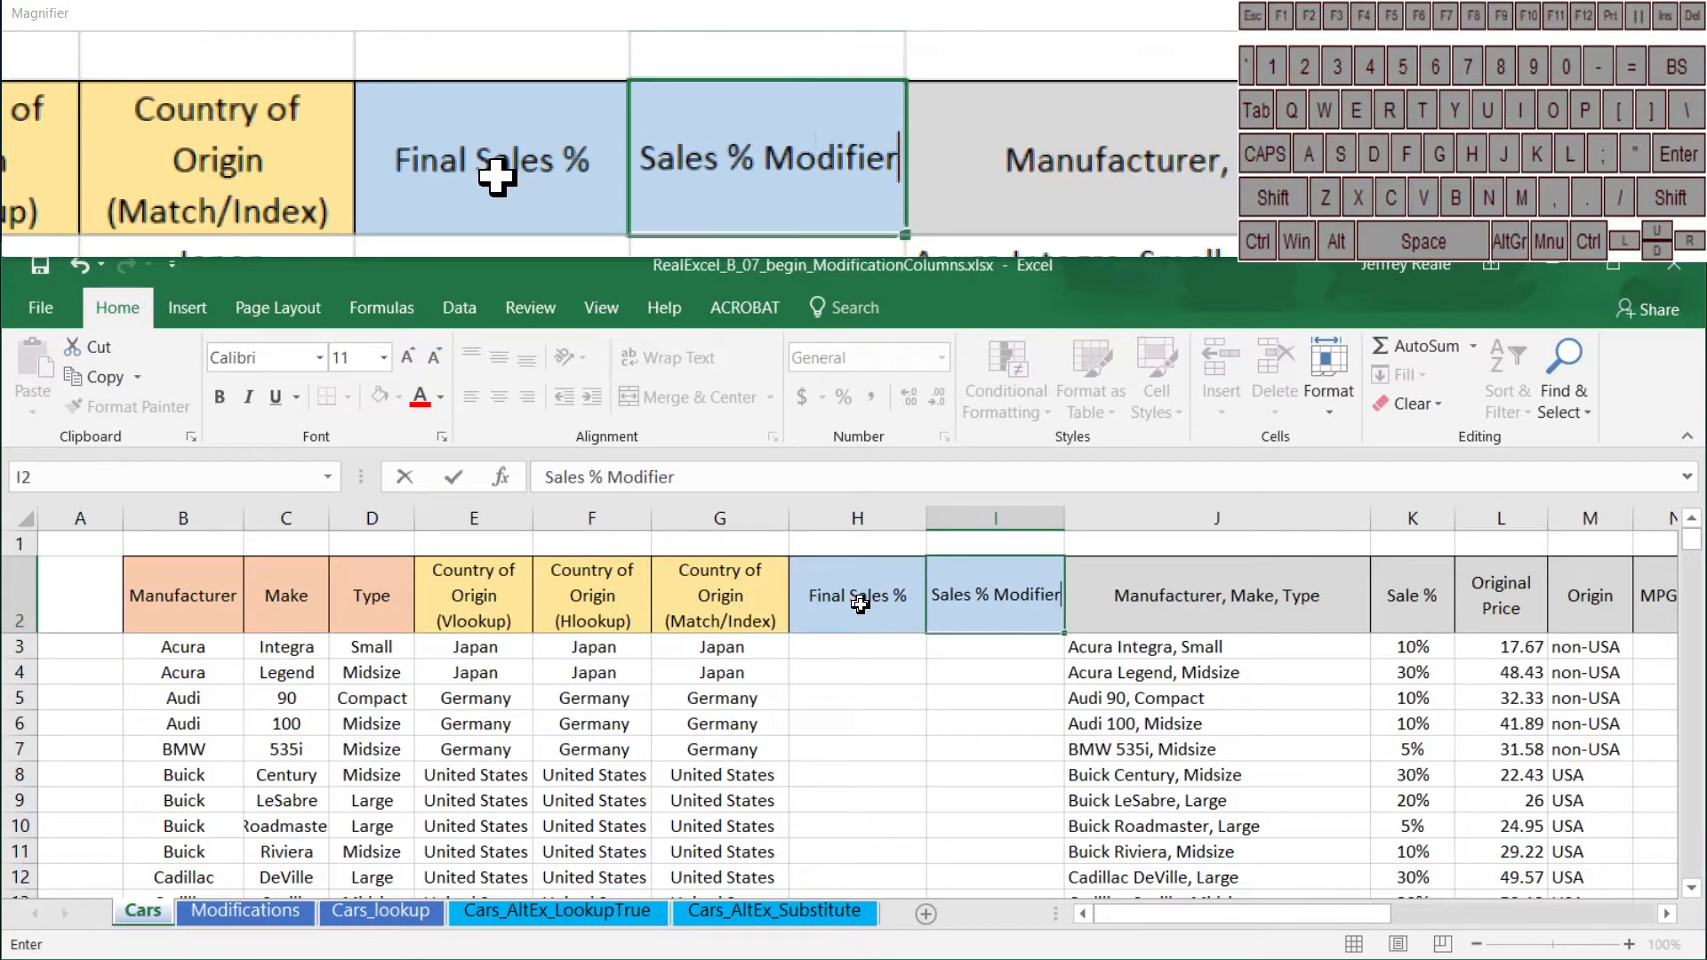
pyautogui.press('Return')
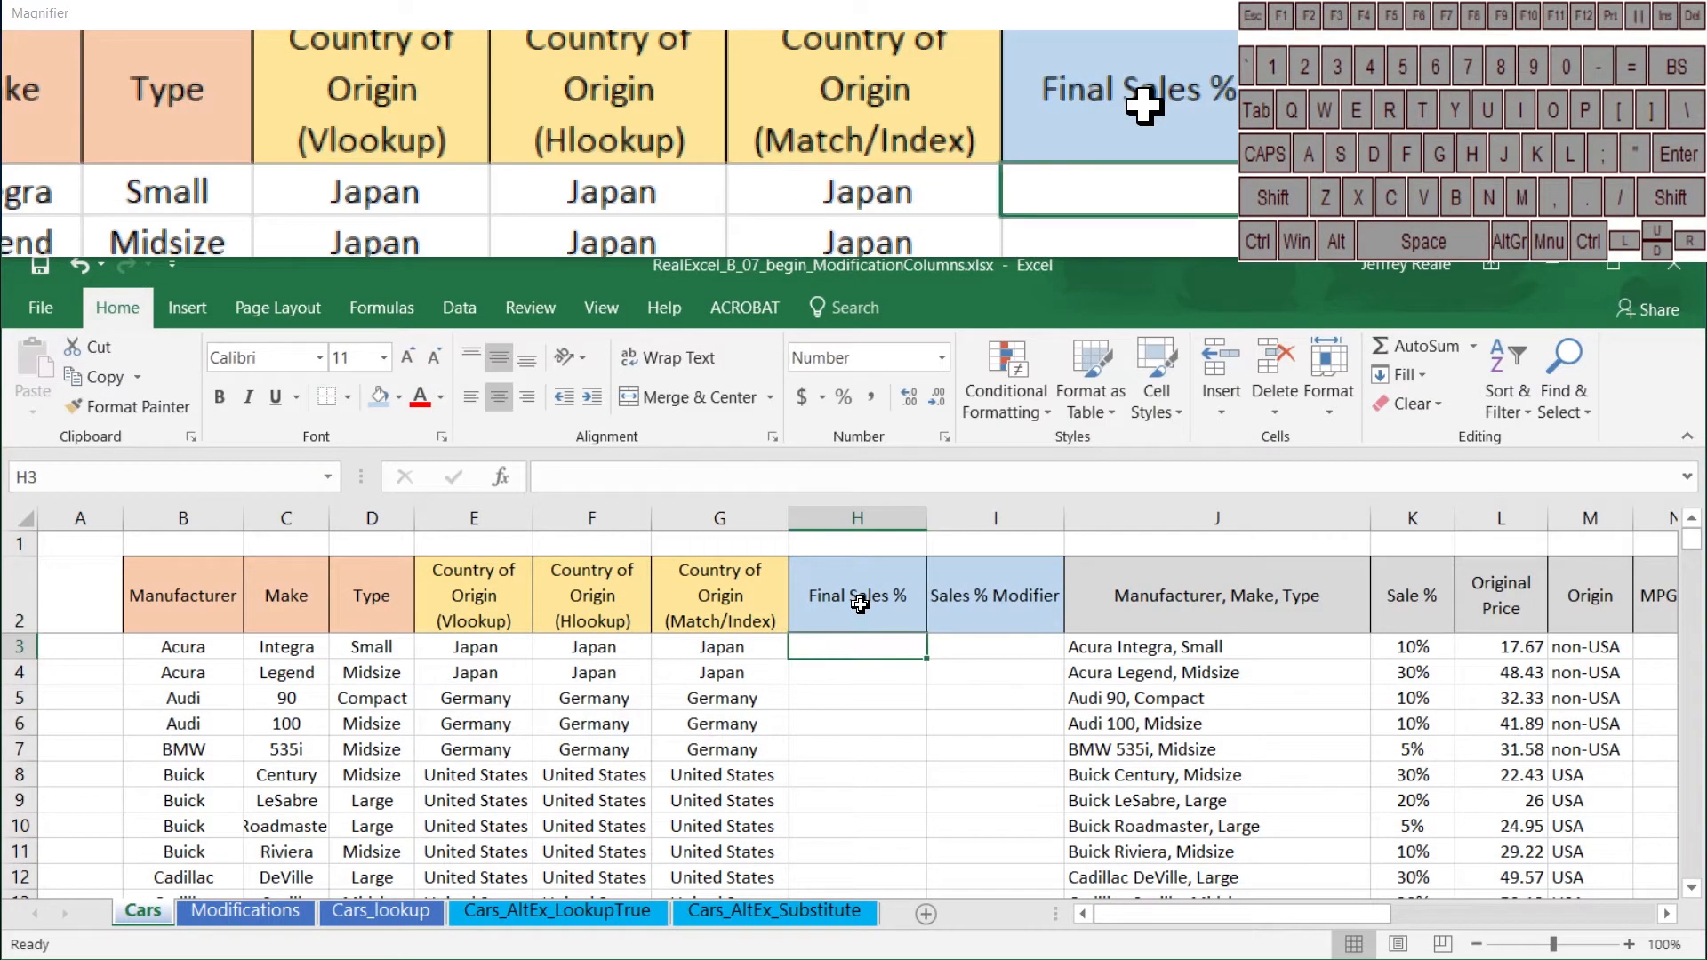
# Step: Format all cells below the Final Sales % and Sales % Modifier headers, from row 3 down, as percentages
pyautogui.click(983, 648)
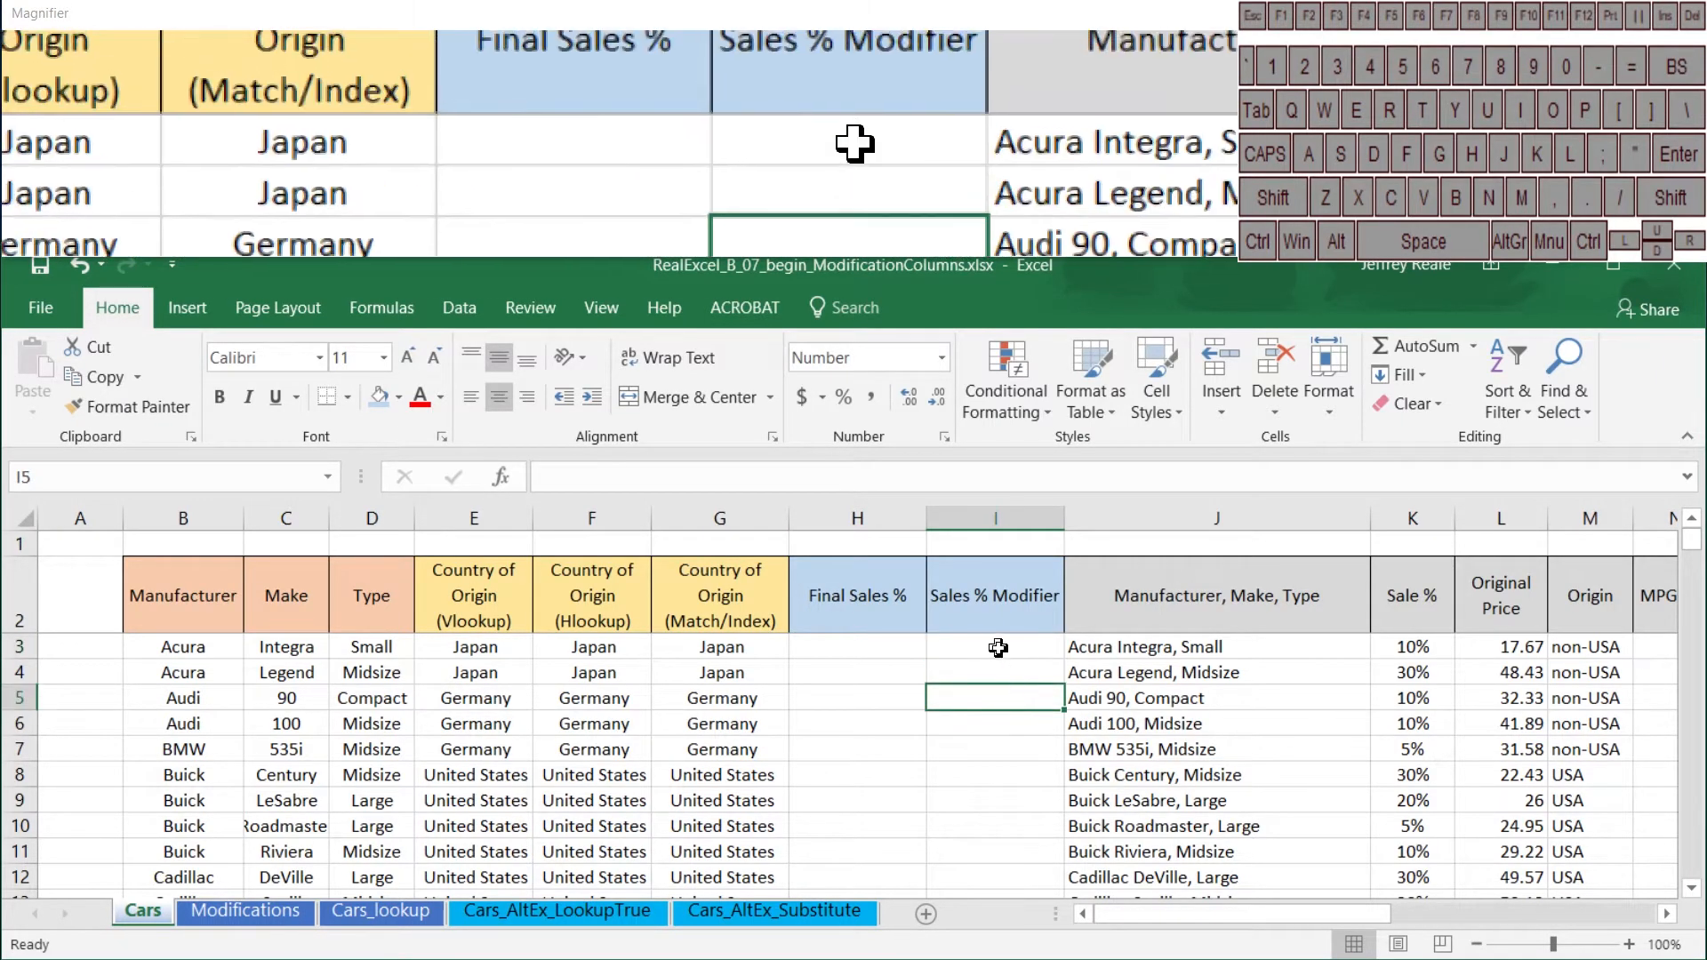
pyautogui.hotkey('shift', 'Left')
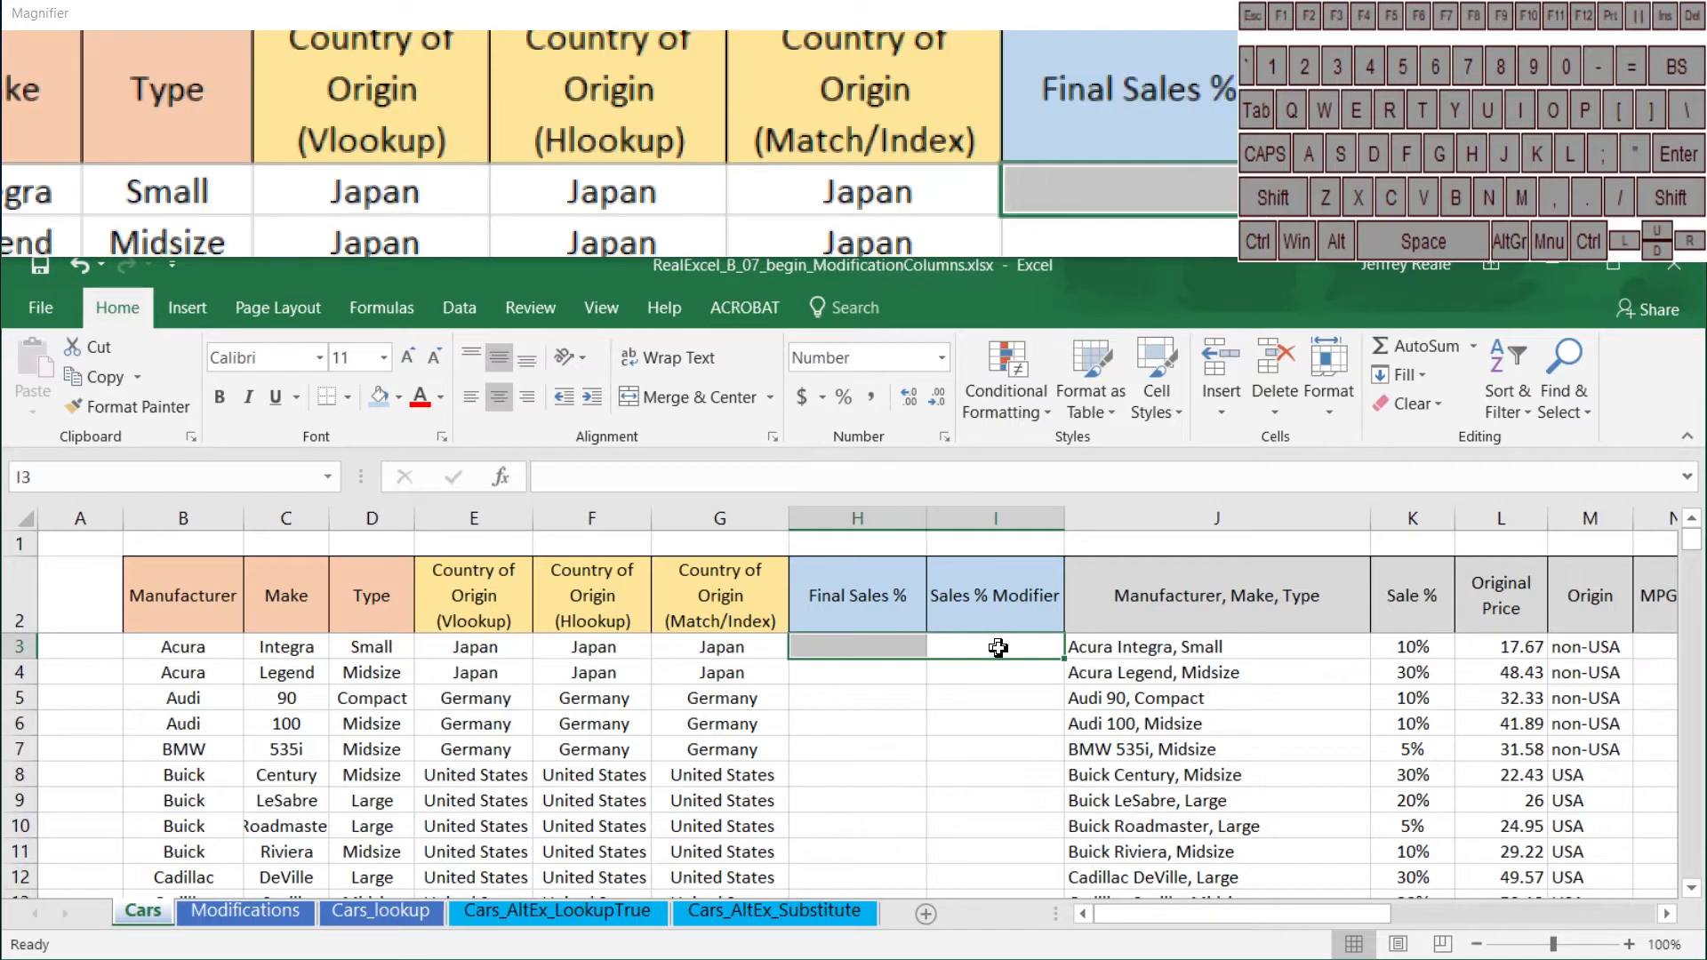
pyautogui.hotkey('ctrl', 'shift', 'Down')
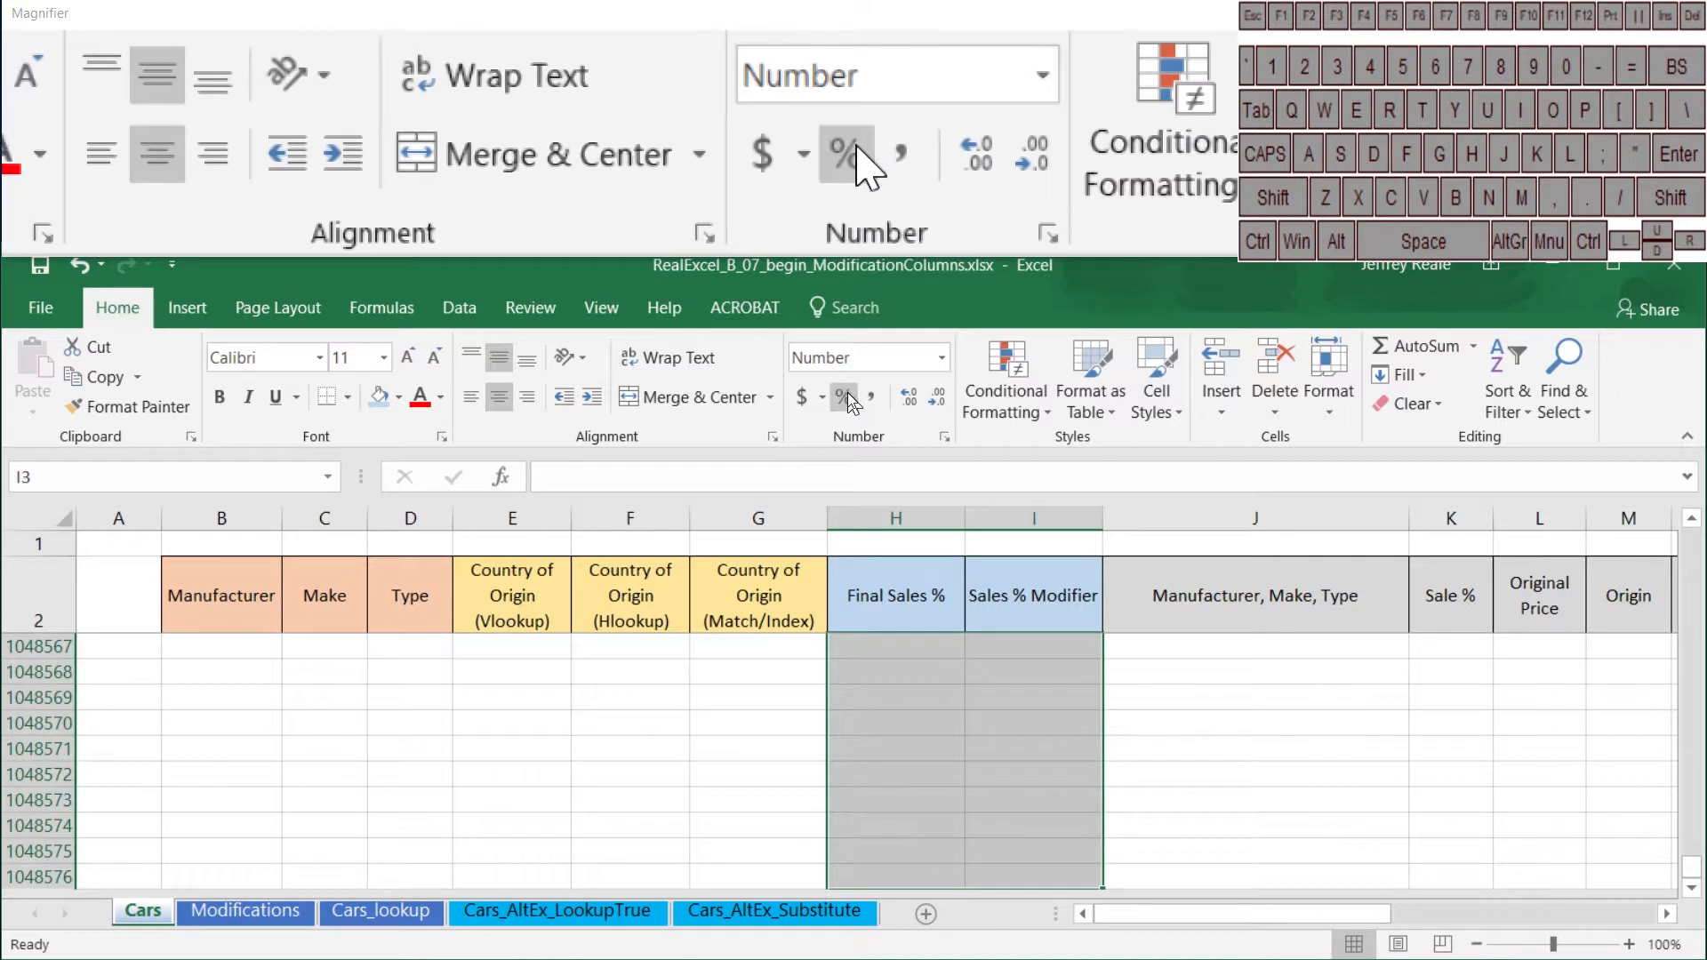
pyautogui.click(846, 395)
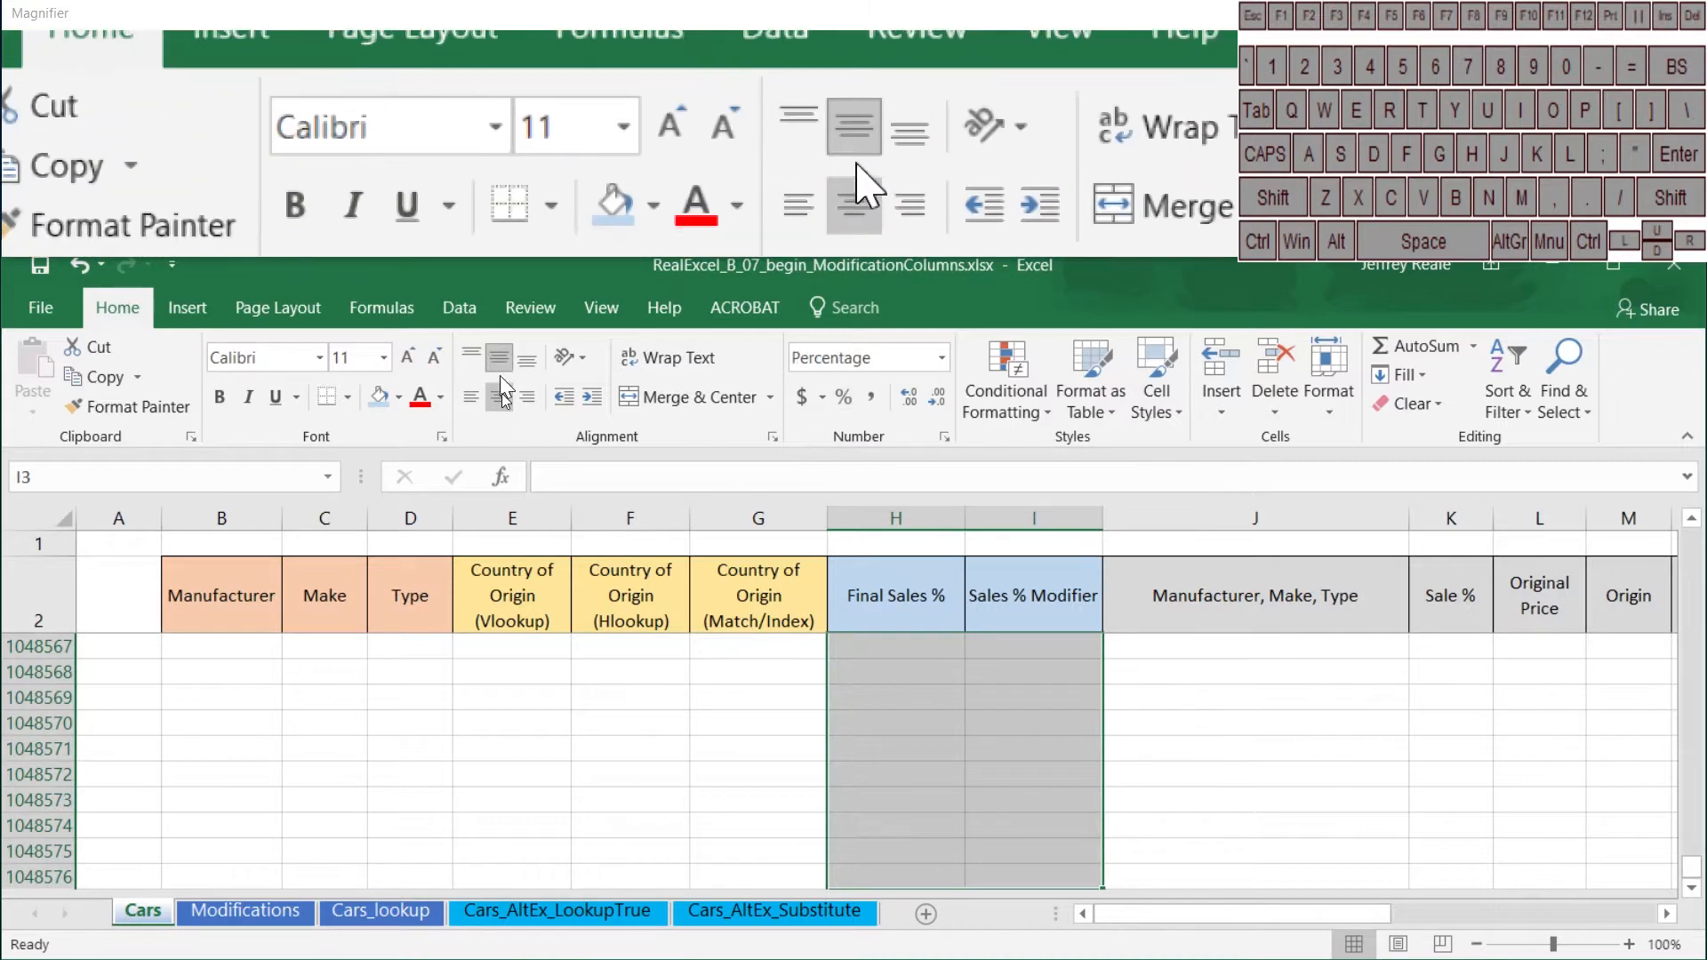
pyautogui.click(956, 609)
pyautogui.press('Down')
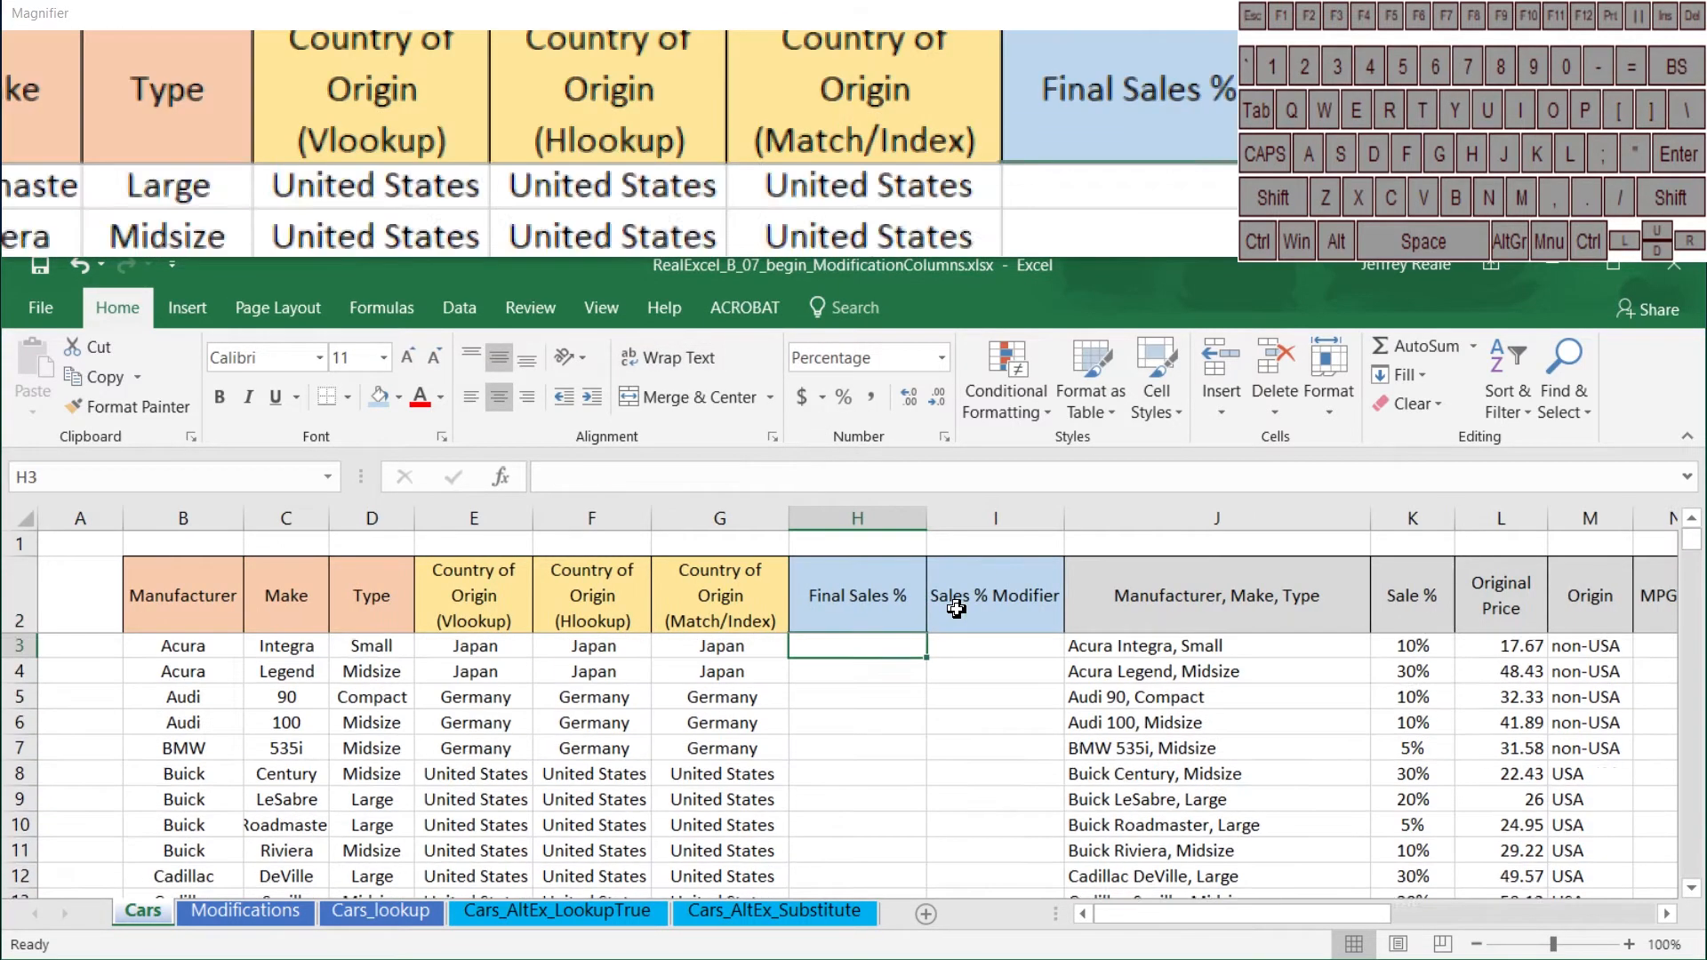
# Step: Enter a 20% Sales % Modifier for the Audi 90 in I5 and the Audi 100 in I6
pyautogui.click(993, 644)
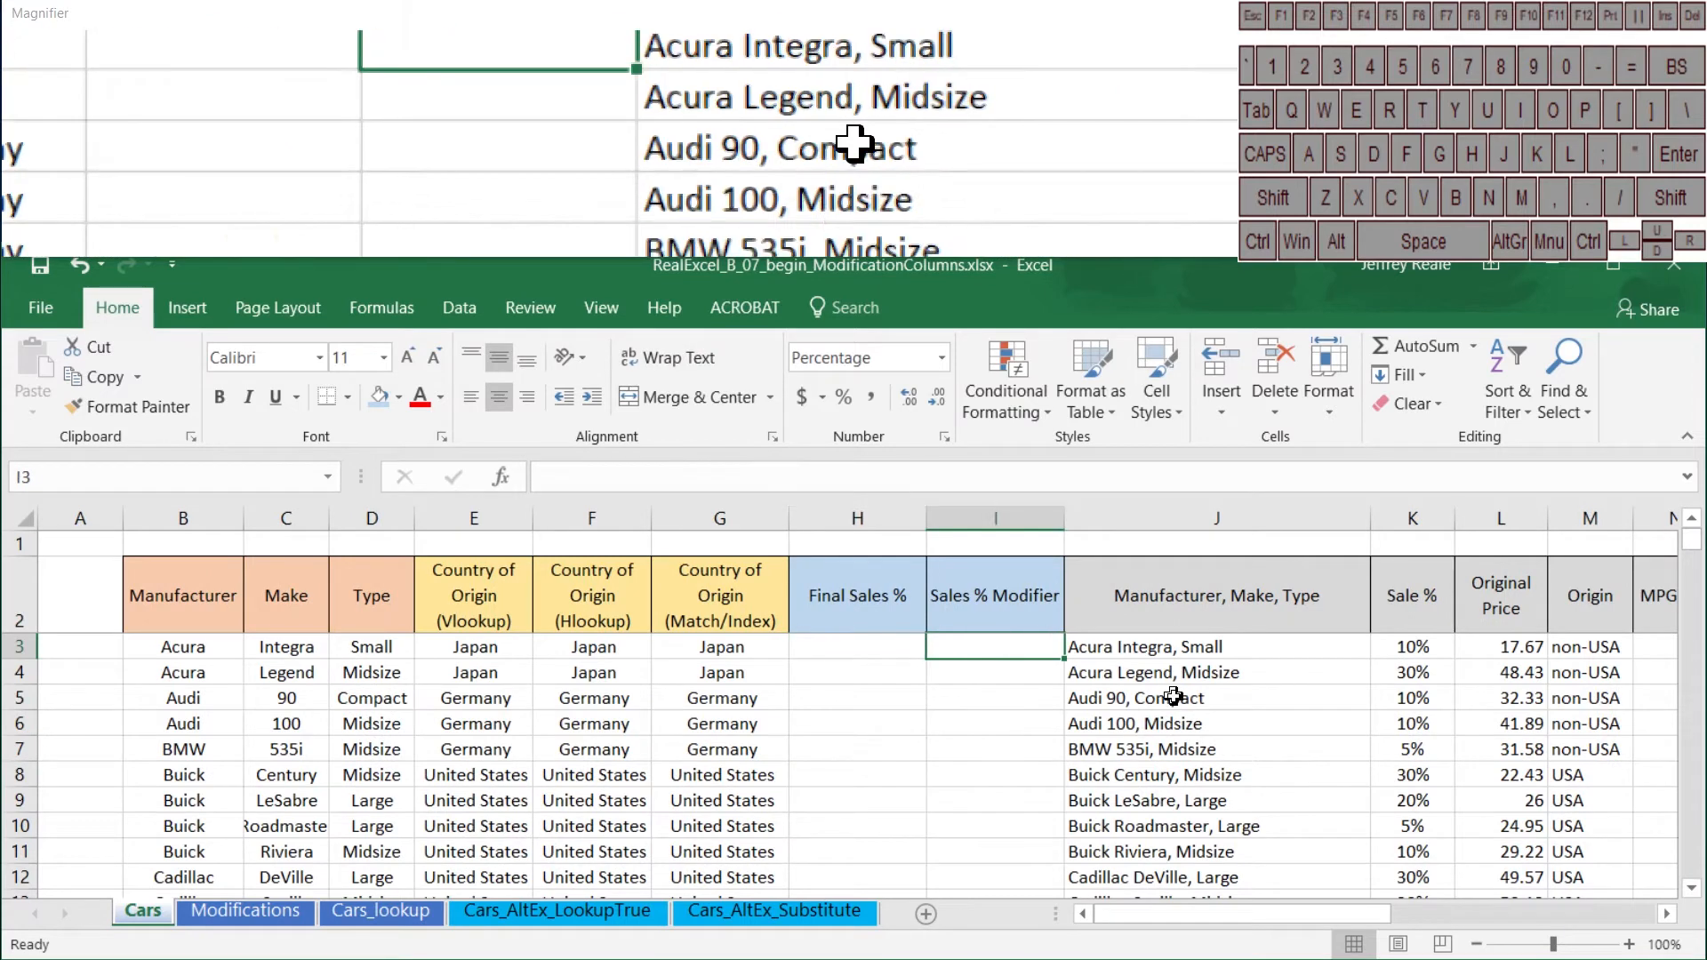
pyautogui.click(1002, 697)
pyautogui.write('20')
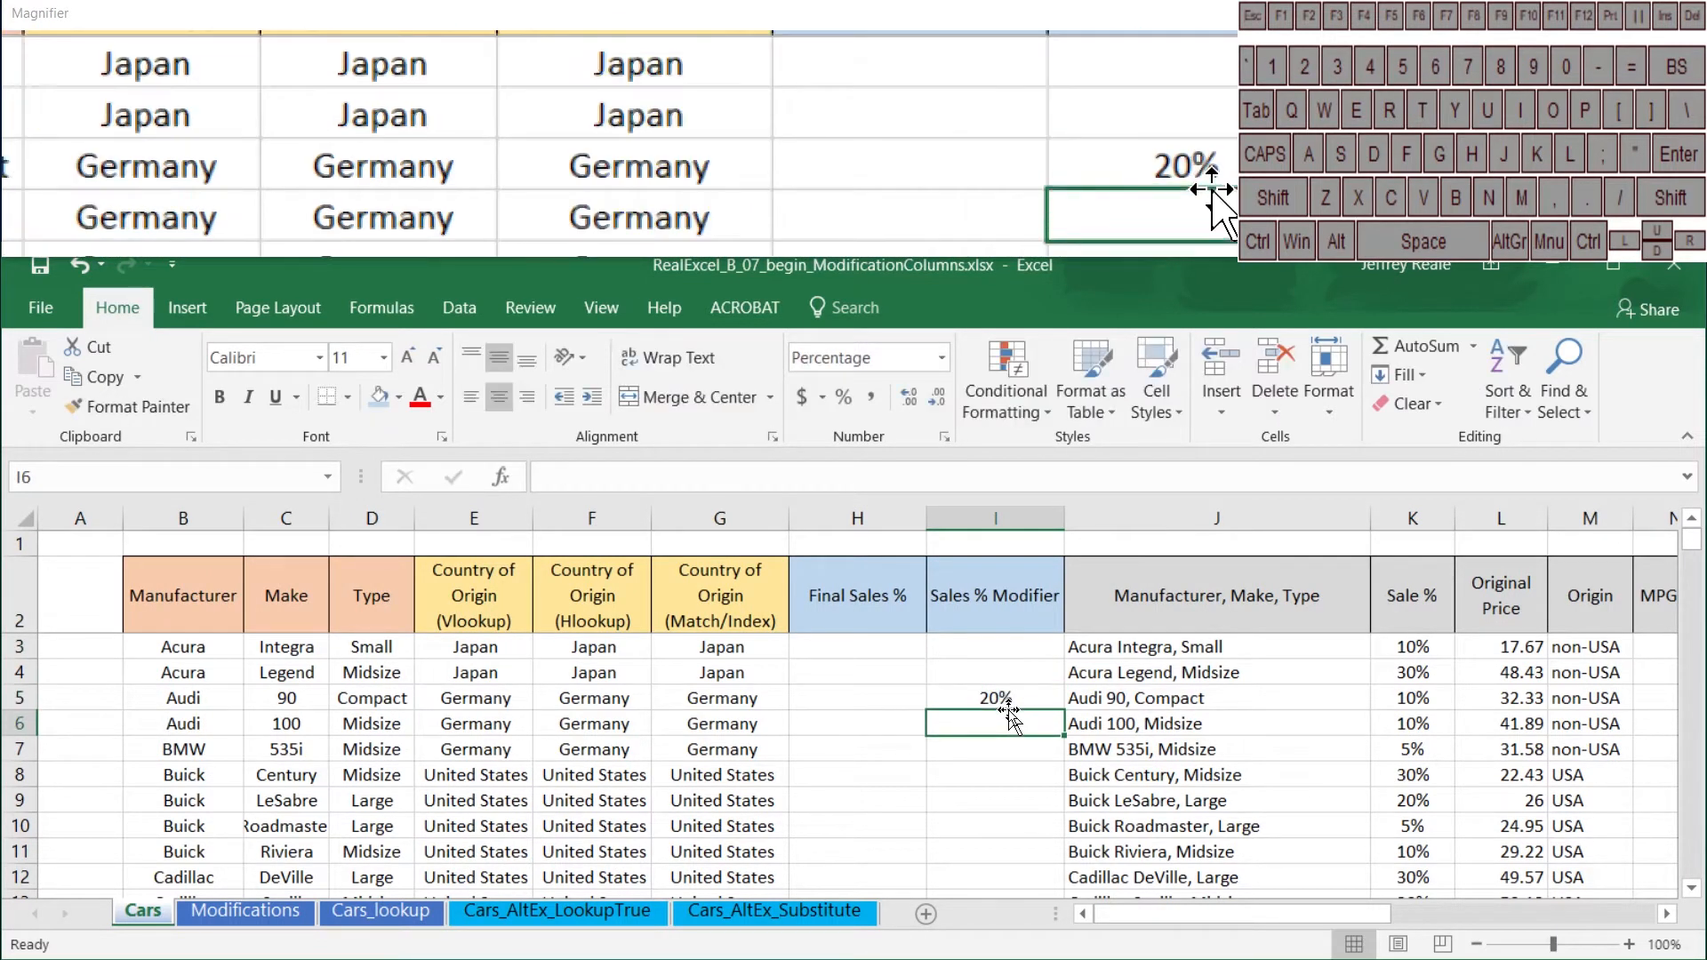
pyautogui.press('Return')
pyautogui.write('2')
pyautogui.press('Escape')
pyautogui.write('20')
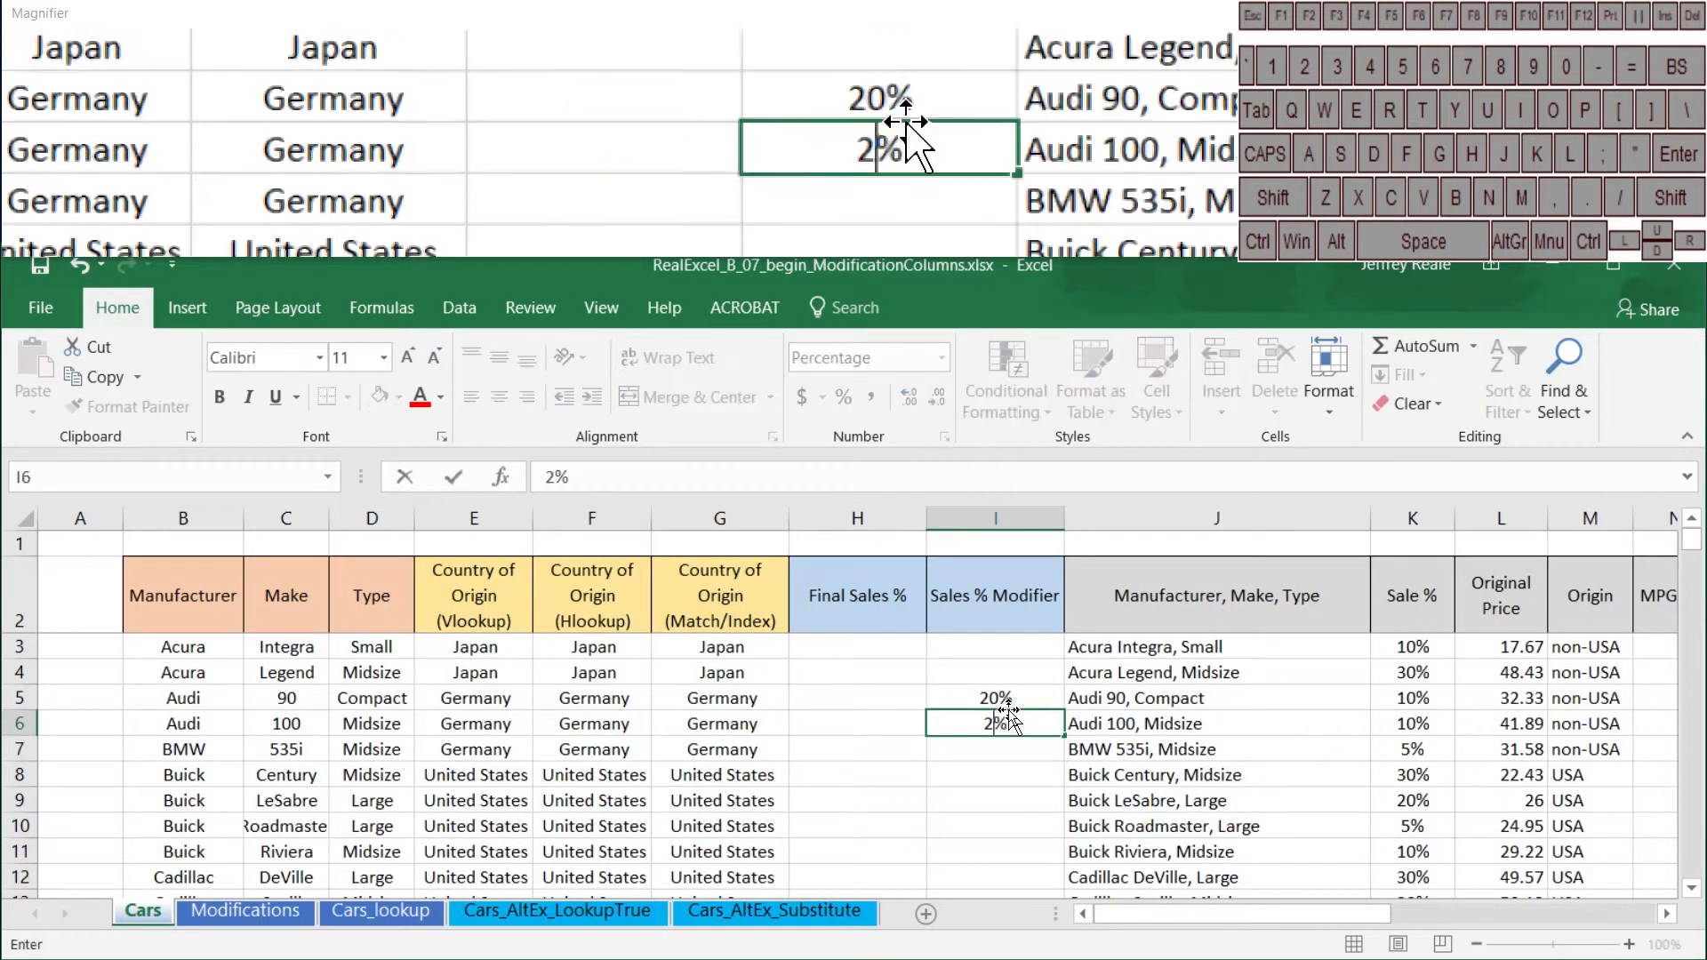
pyautogui.press('Return')
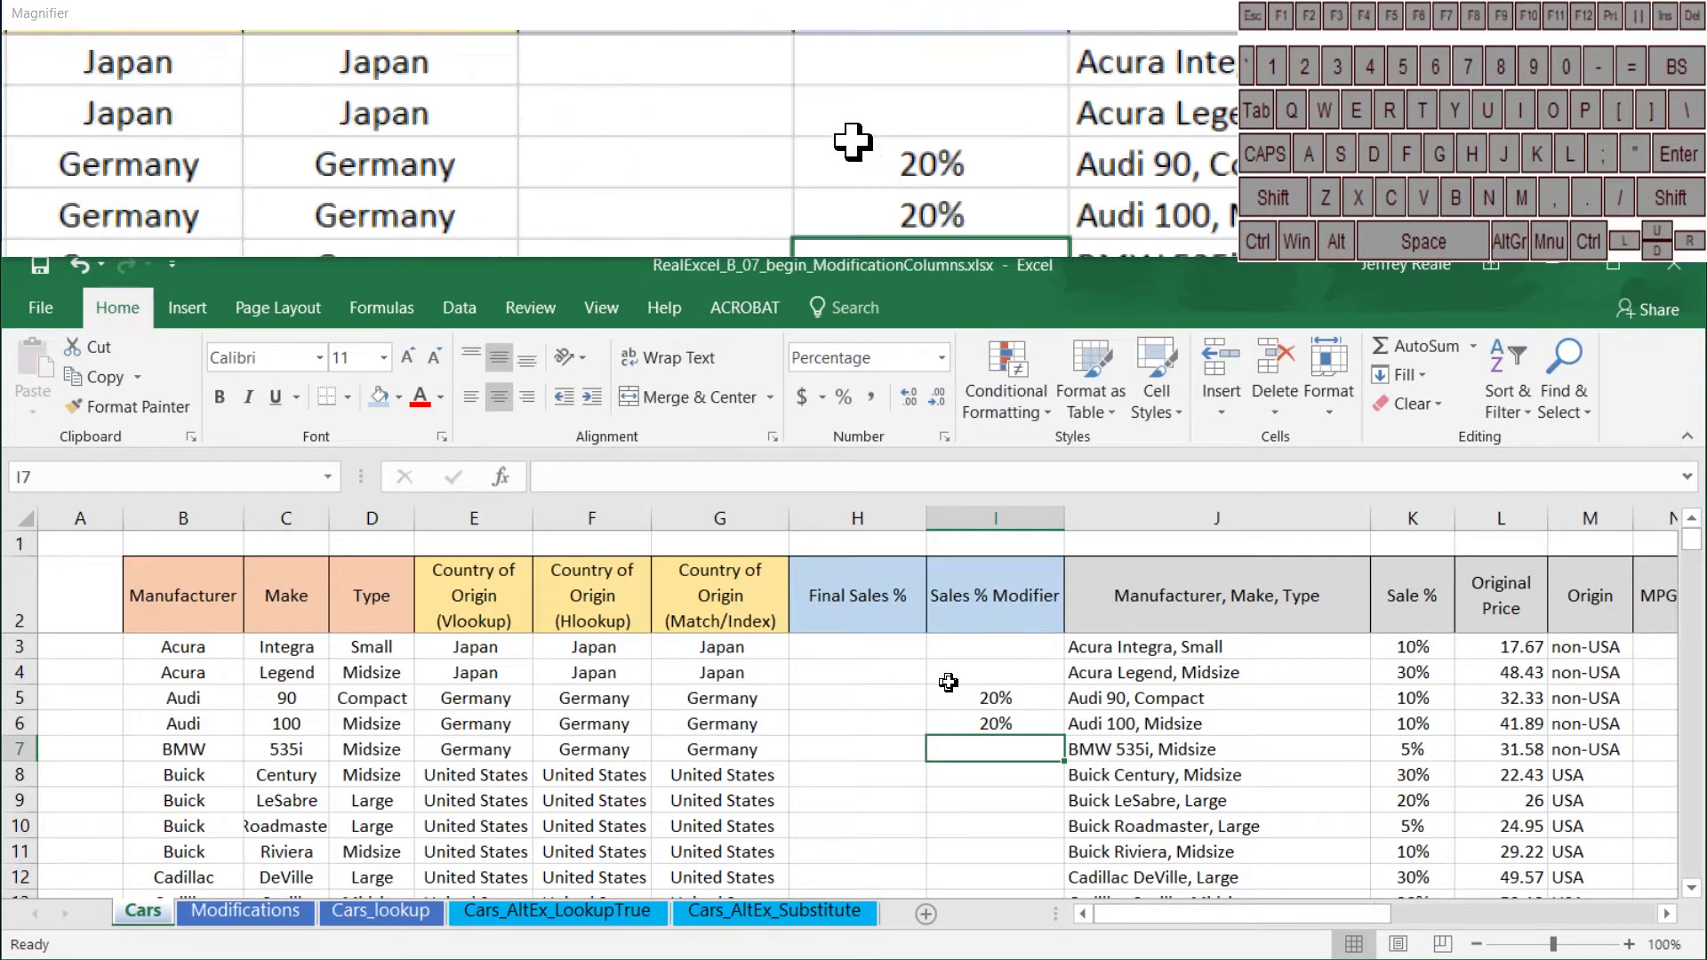
# Step: Begin an IF formula in H3 that tests whether the Sales % Modifier is blank, using $I3="" with the column locked
pyautogui.click(889, 648)
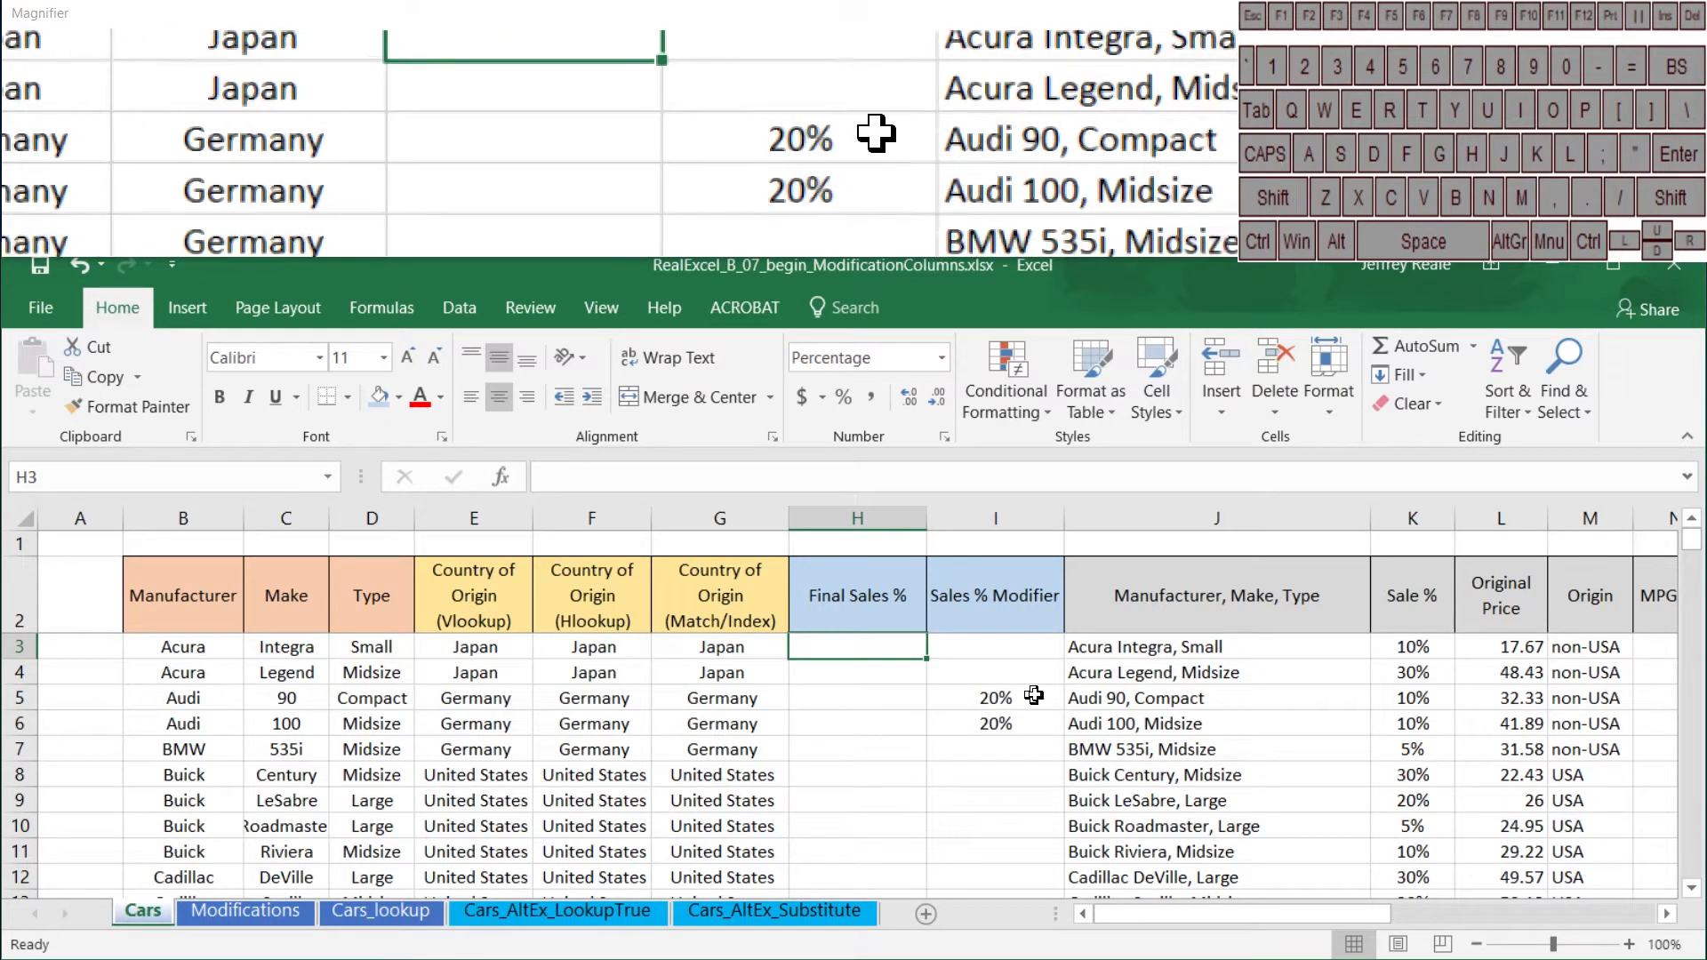
pyautogui.write('=')
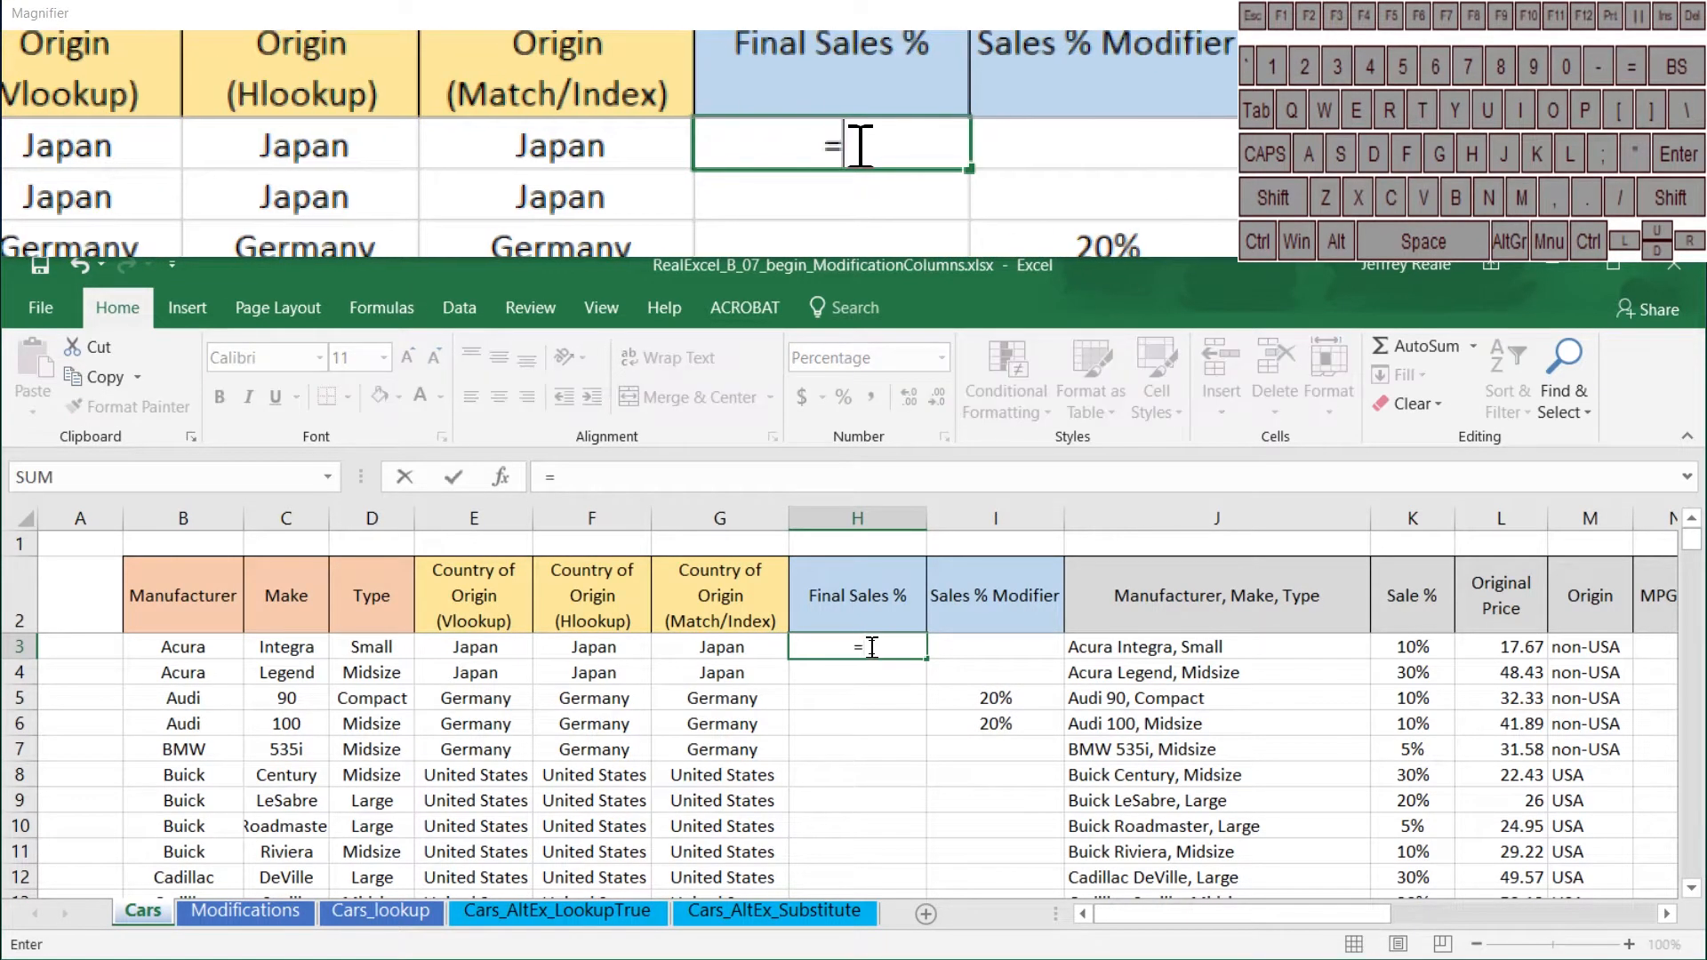
pyautogui.click(844, 476)
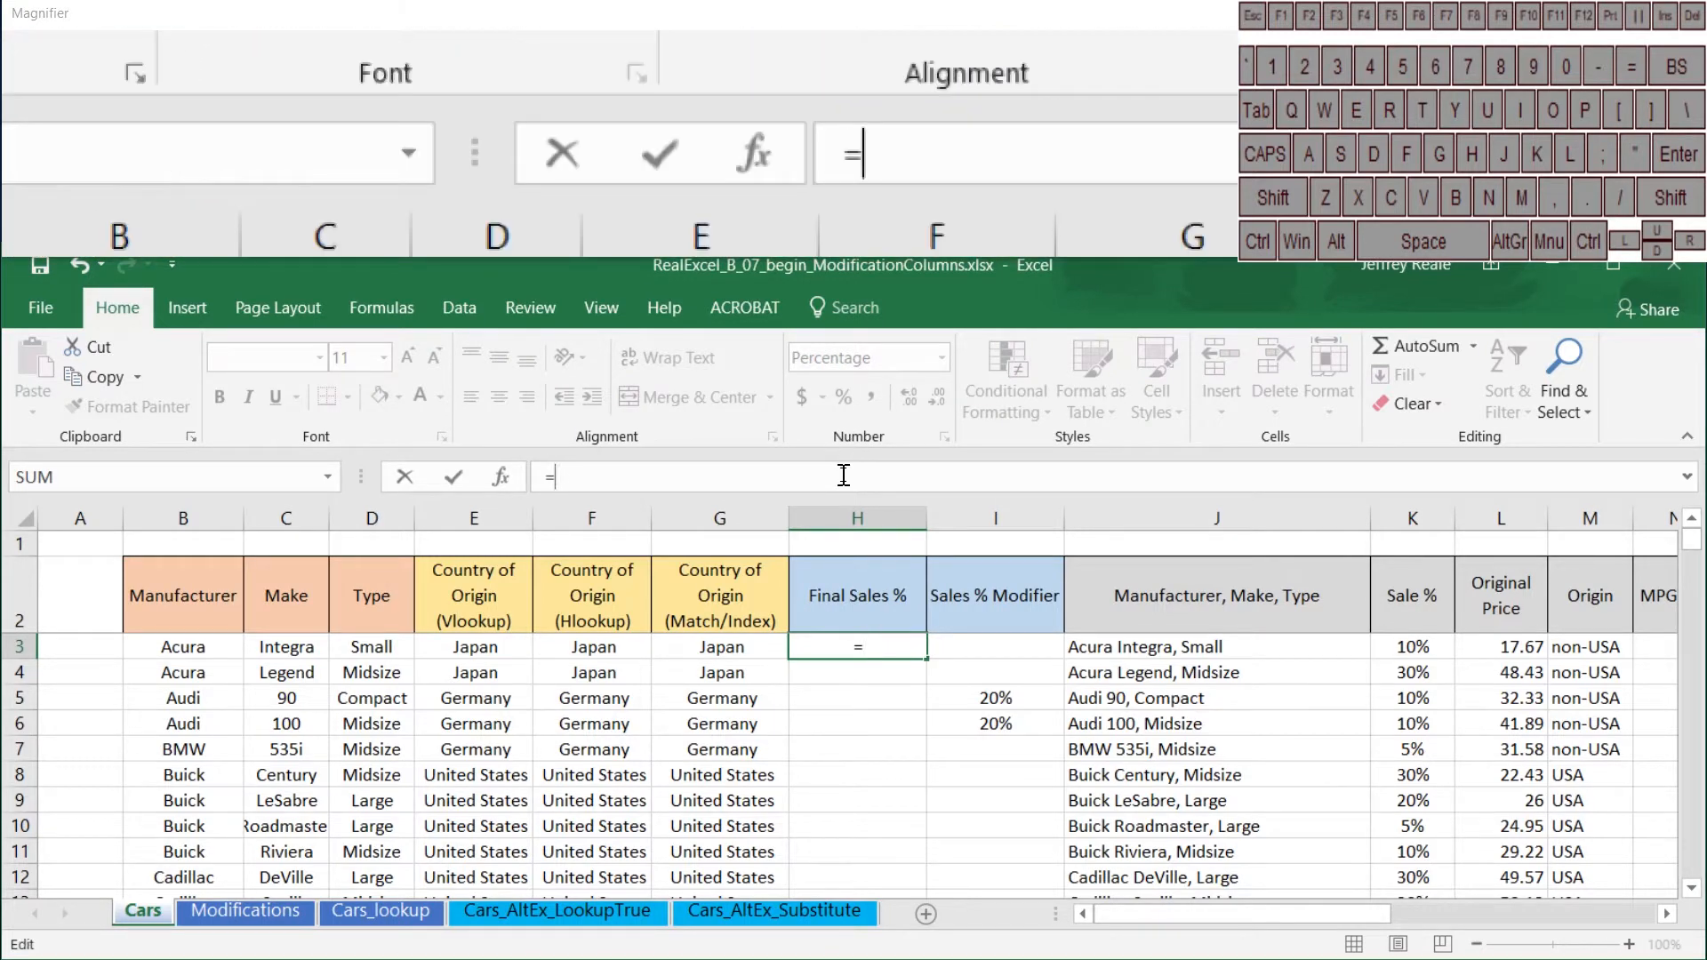
pyautogui.write('if(')
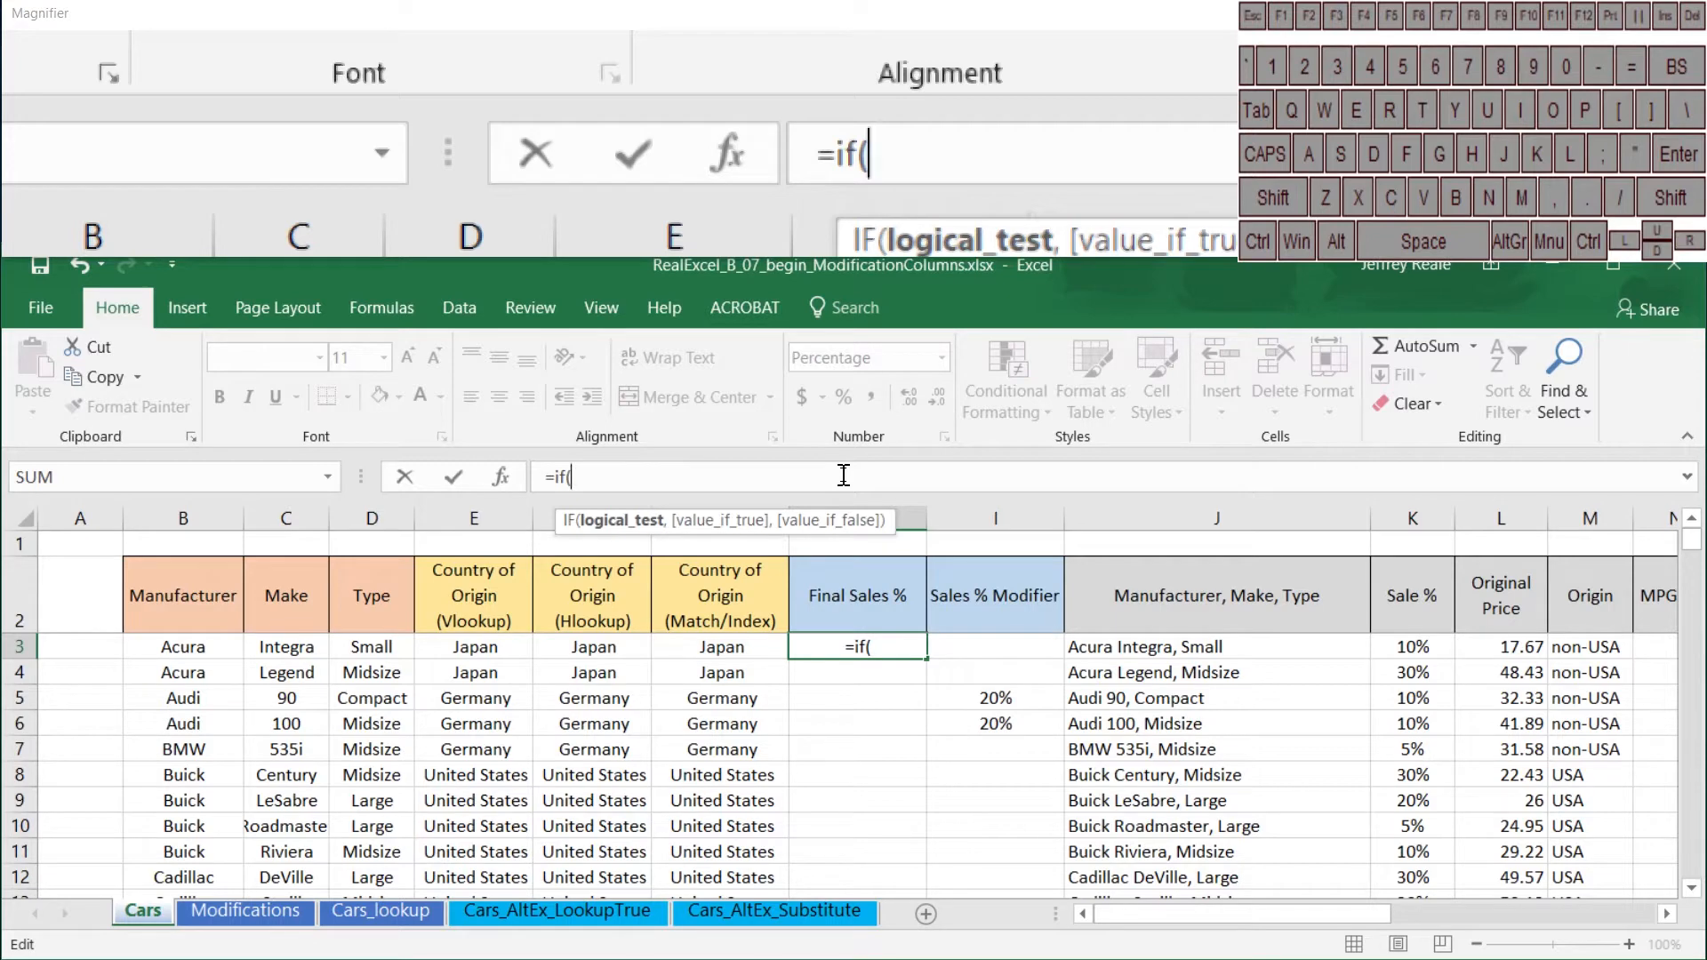
pyautogui.click(967, 638)
pyautogui.press('F4')
pyautogui.press('F4')
pyautogui.press('F4')
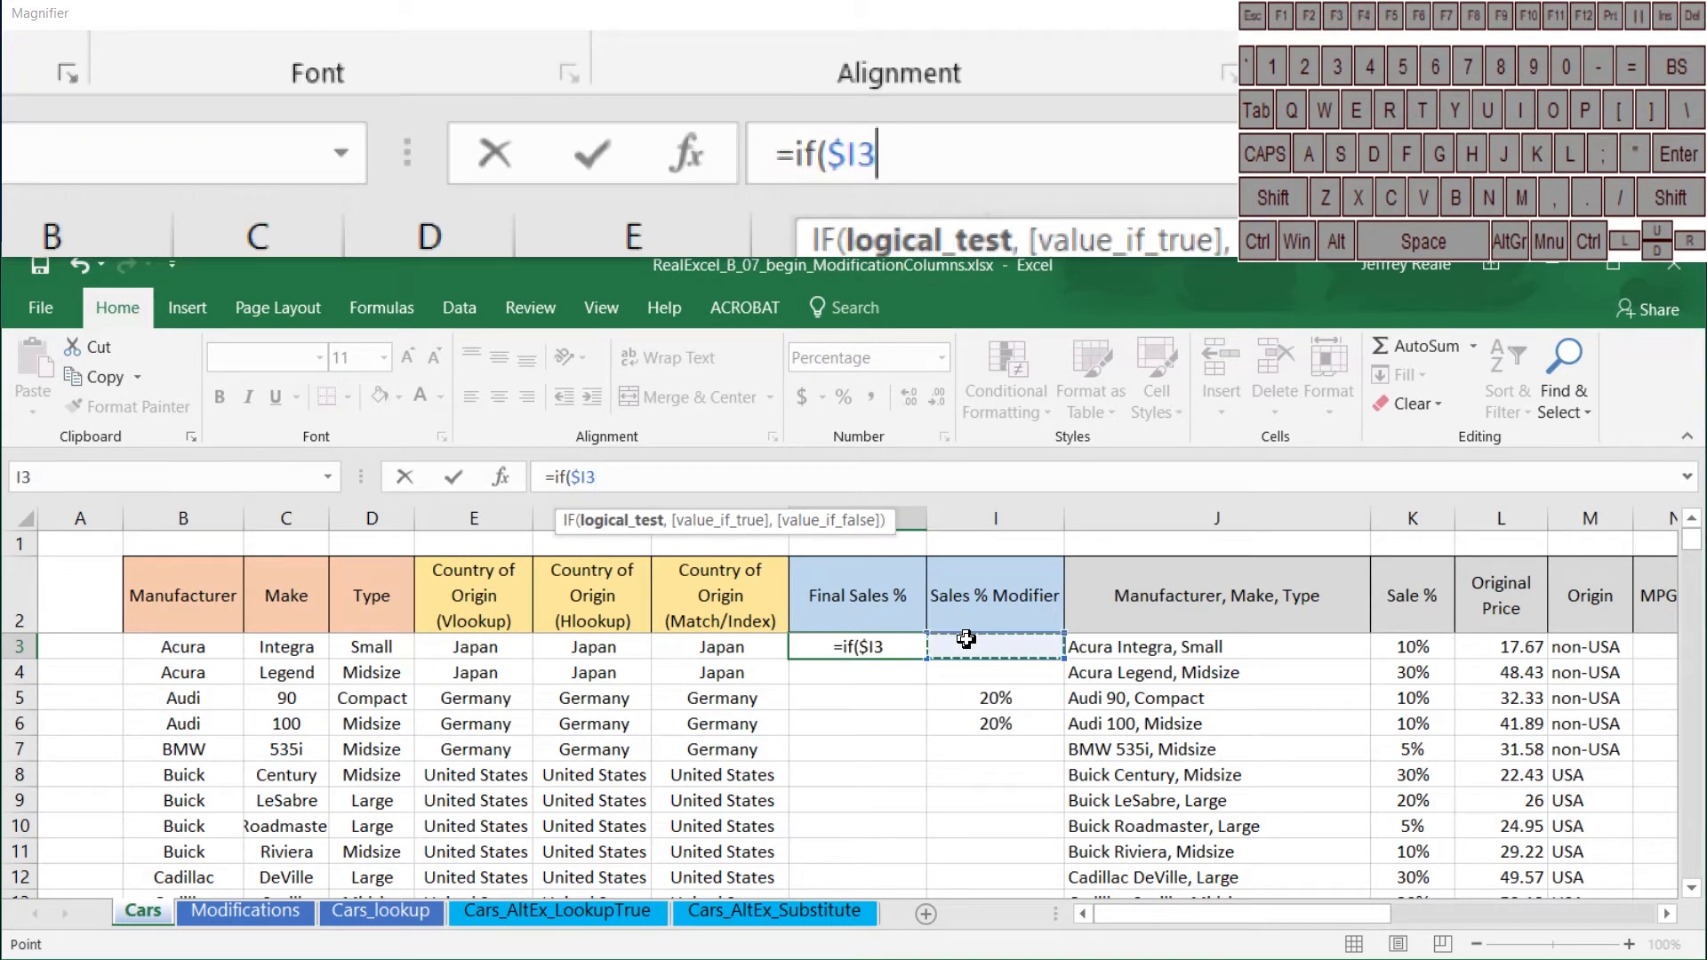
pyautogui.write('=""')
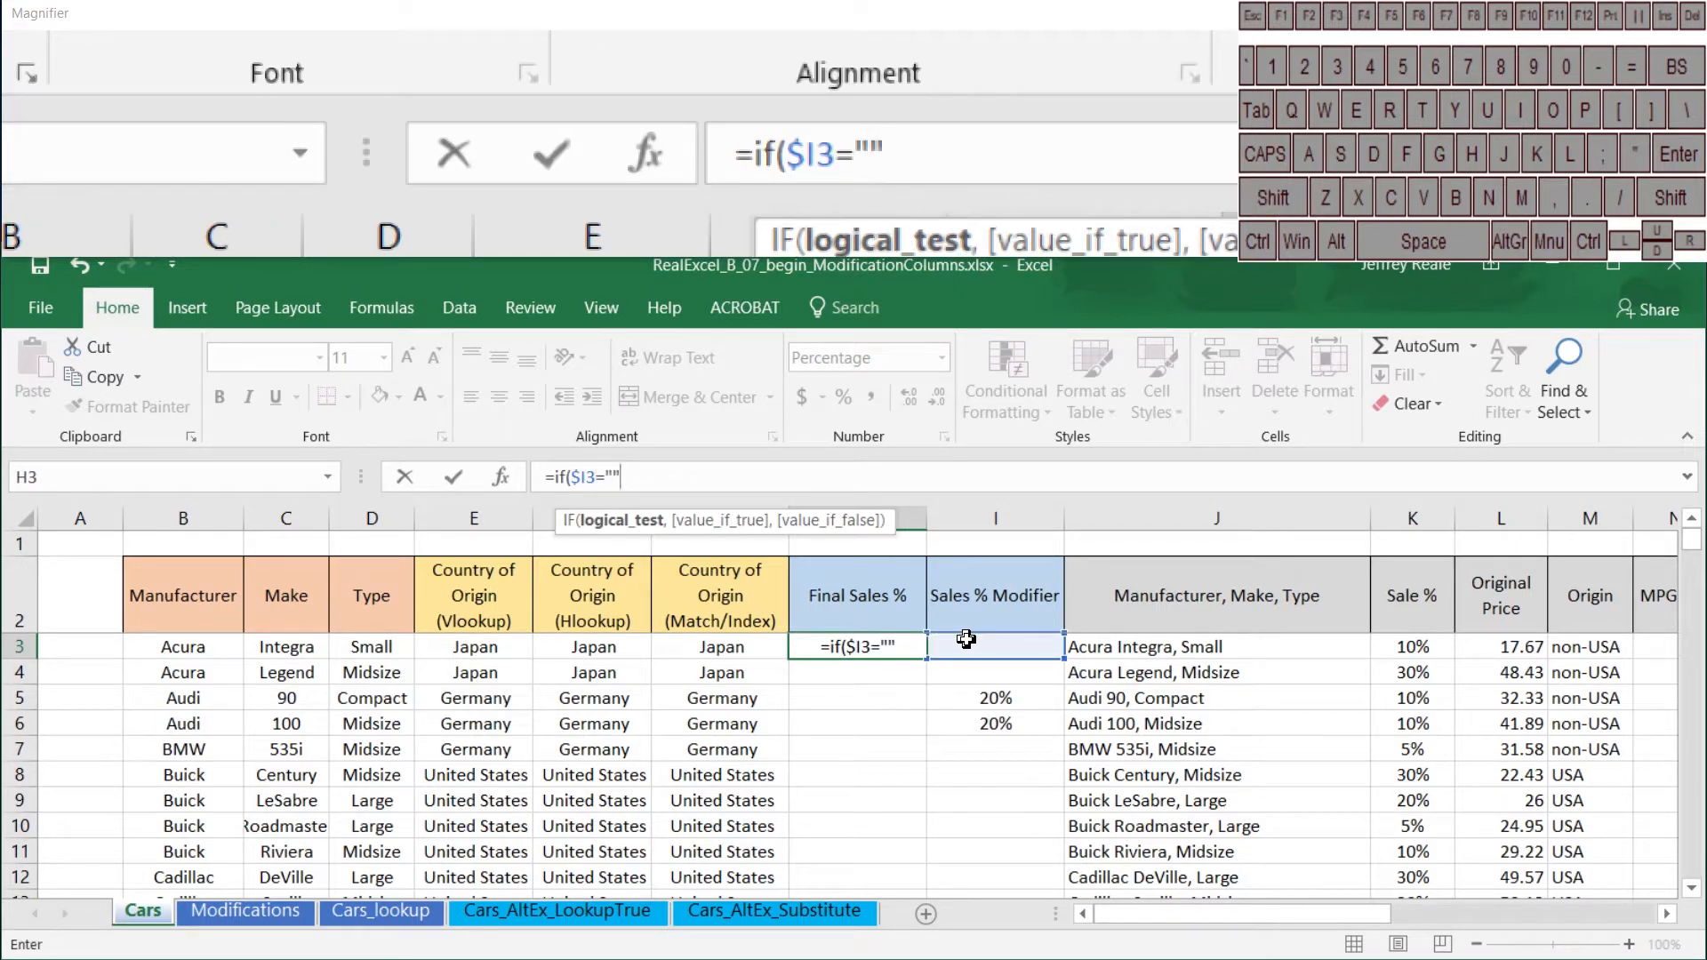
pyautogui.write(',')
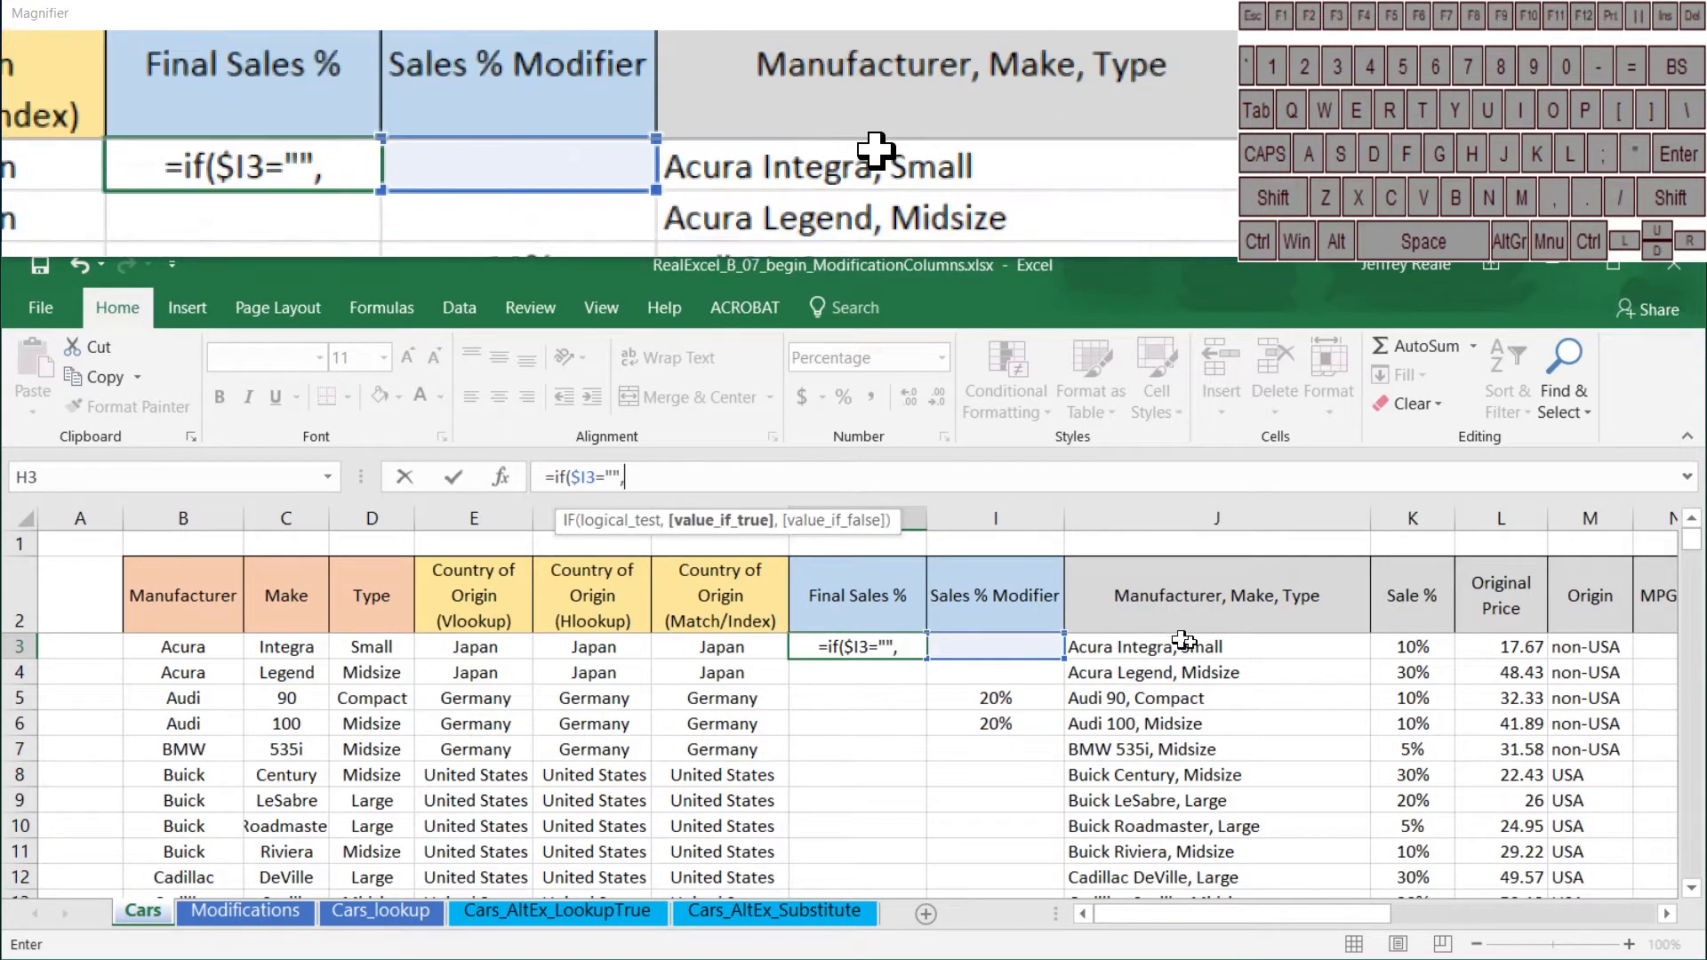
# Step: Complete the H3 formula as =IF($I3="",$K3,$I3), returning the original Sale % when blank and the modifier otherwise
pyautogui.click(1407, 646)
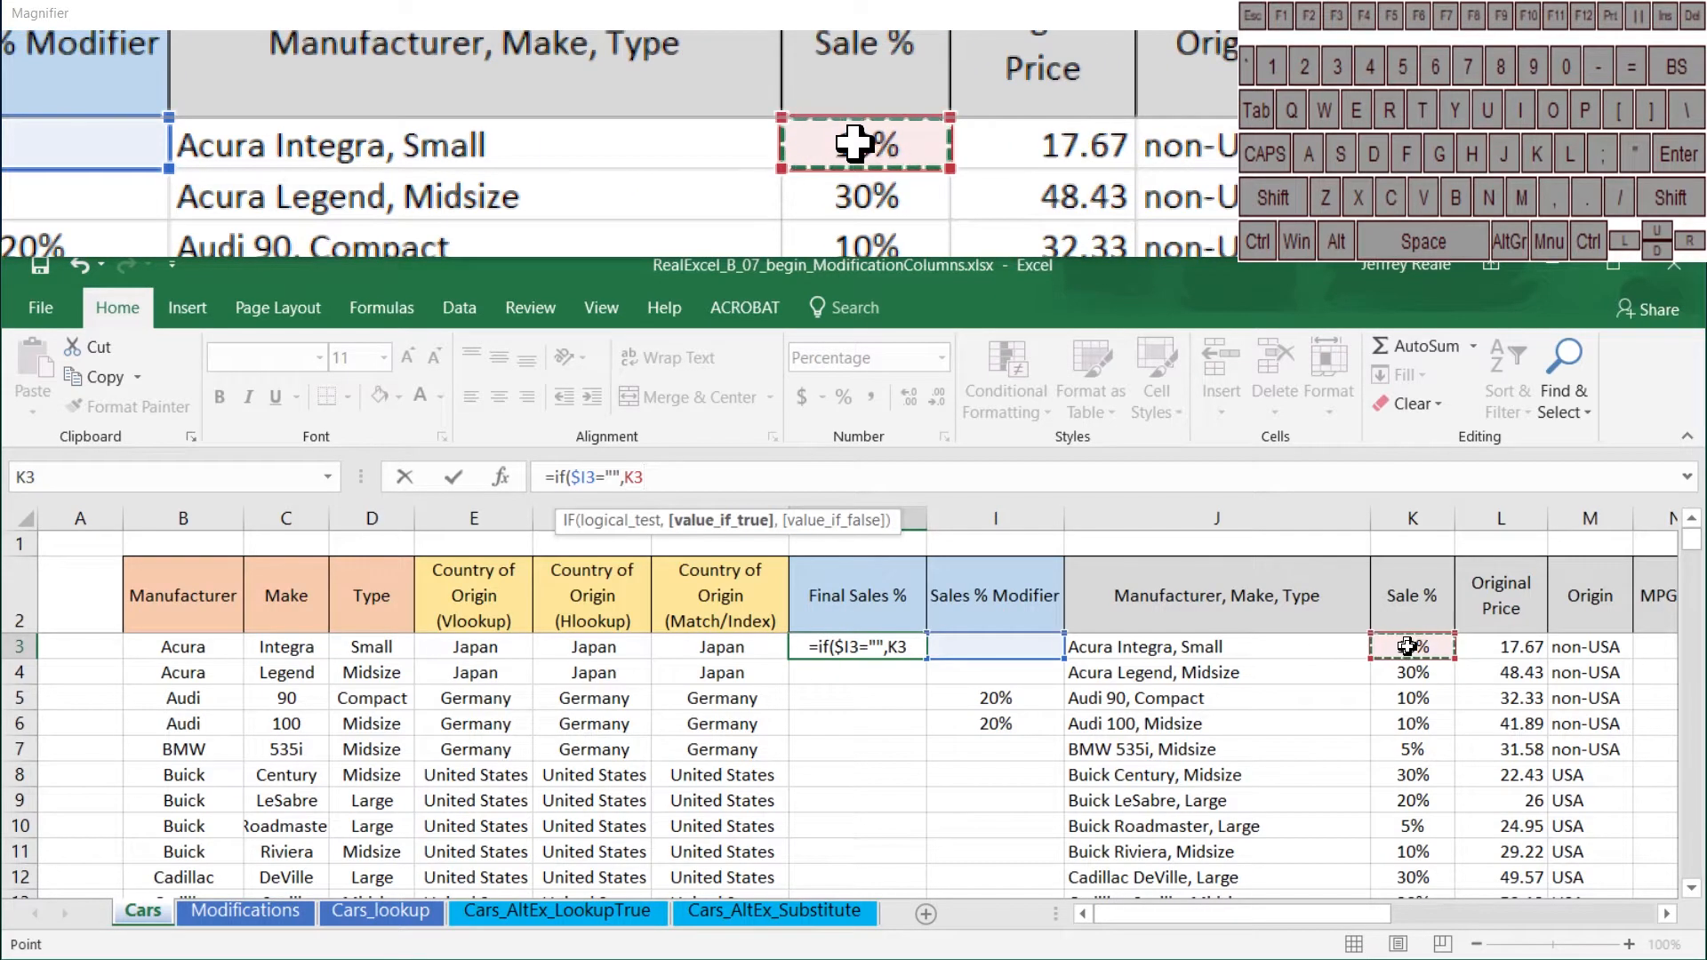
pyautogui.press('F4')
pyautogui.press('F4')
pyautogui.press('F4')
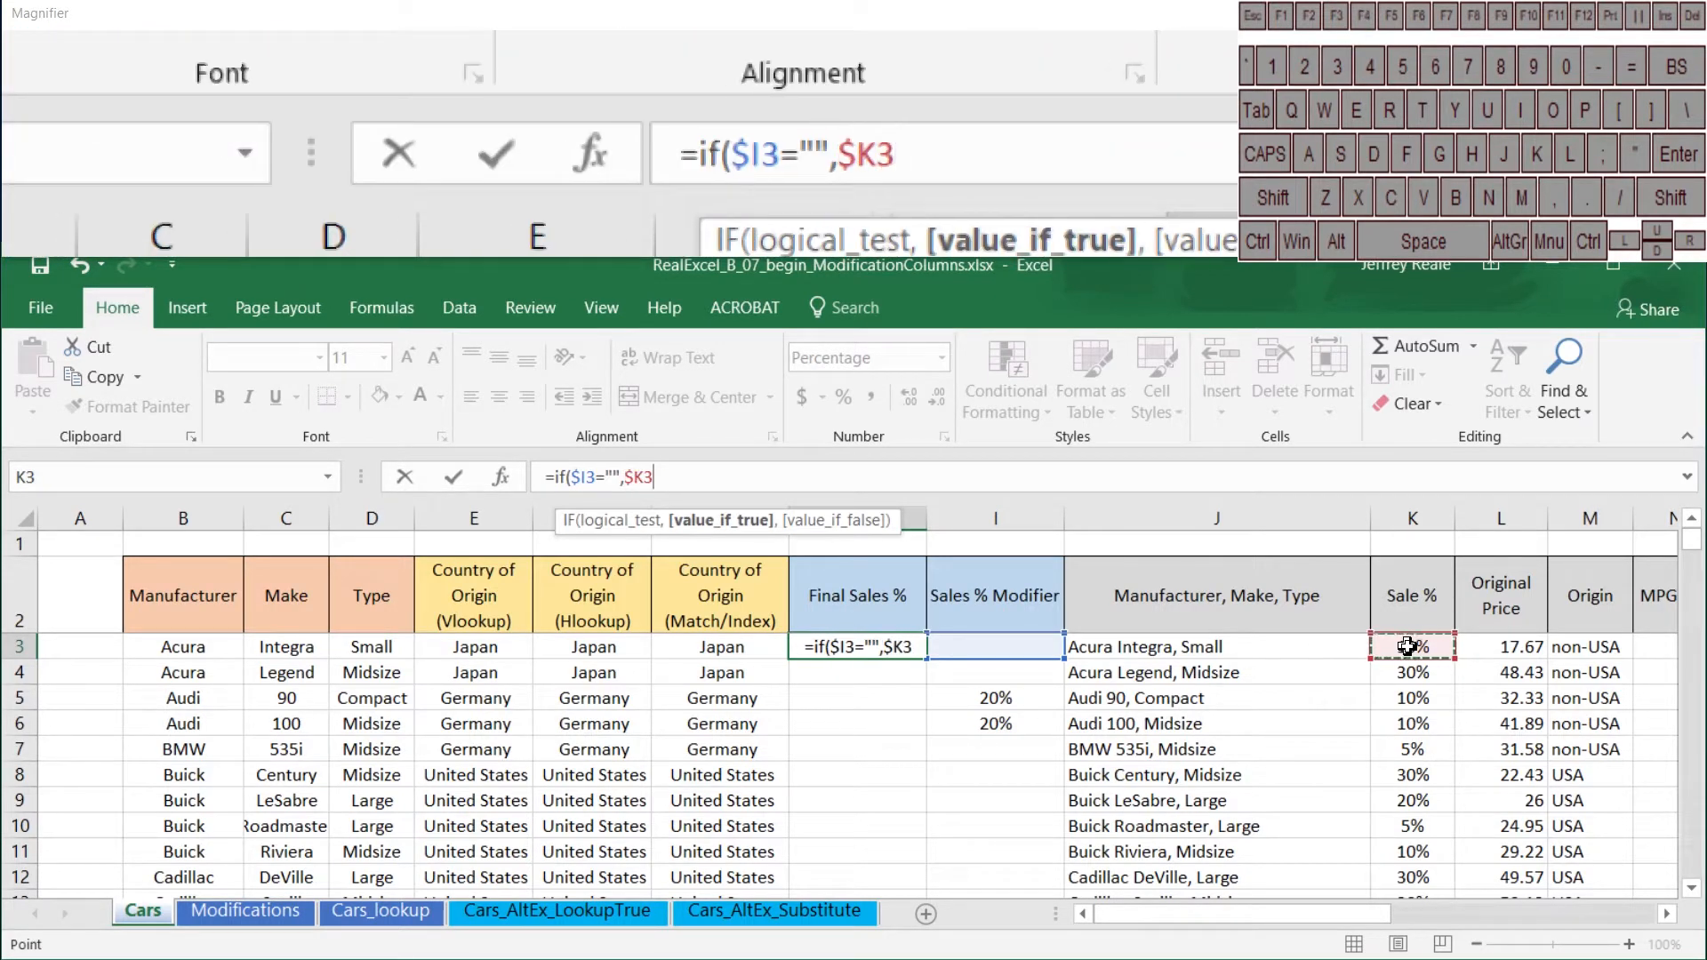
pyautogui.write(',')
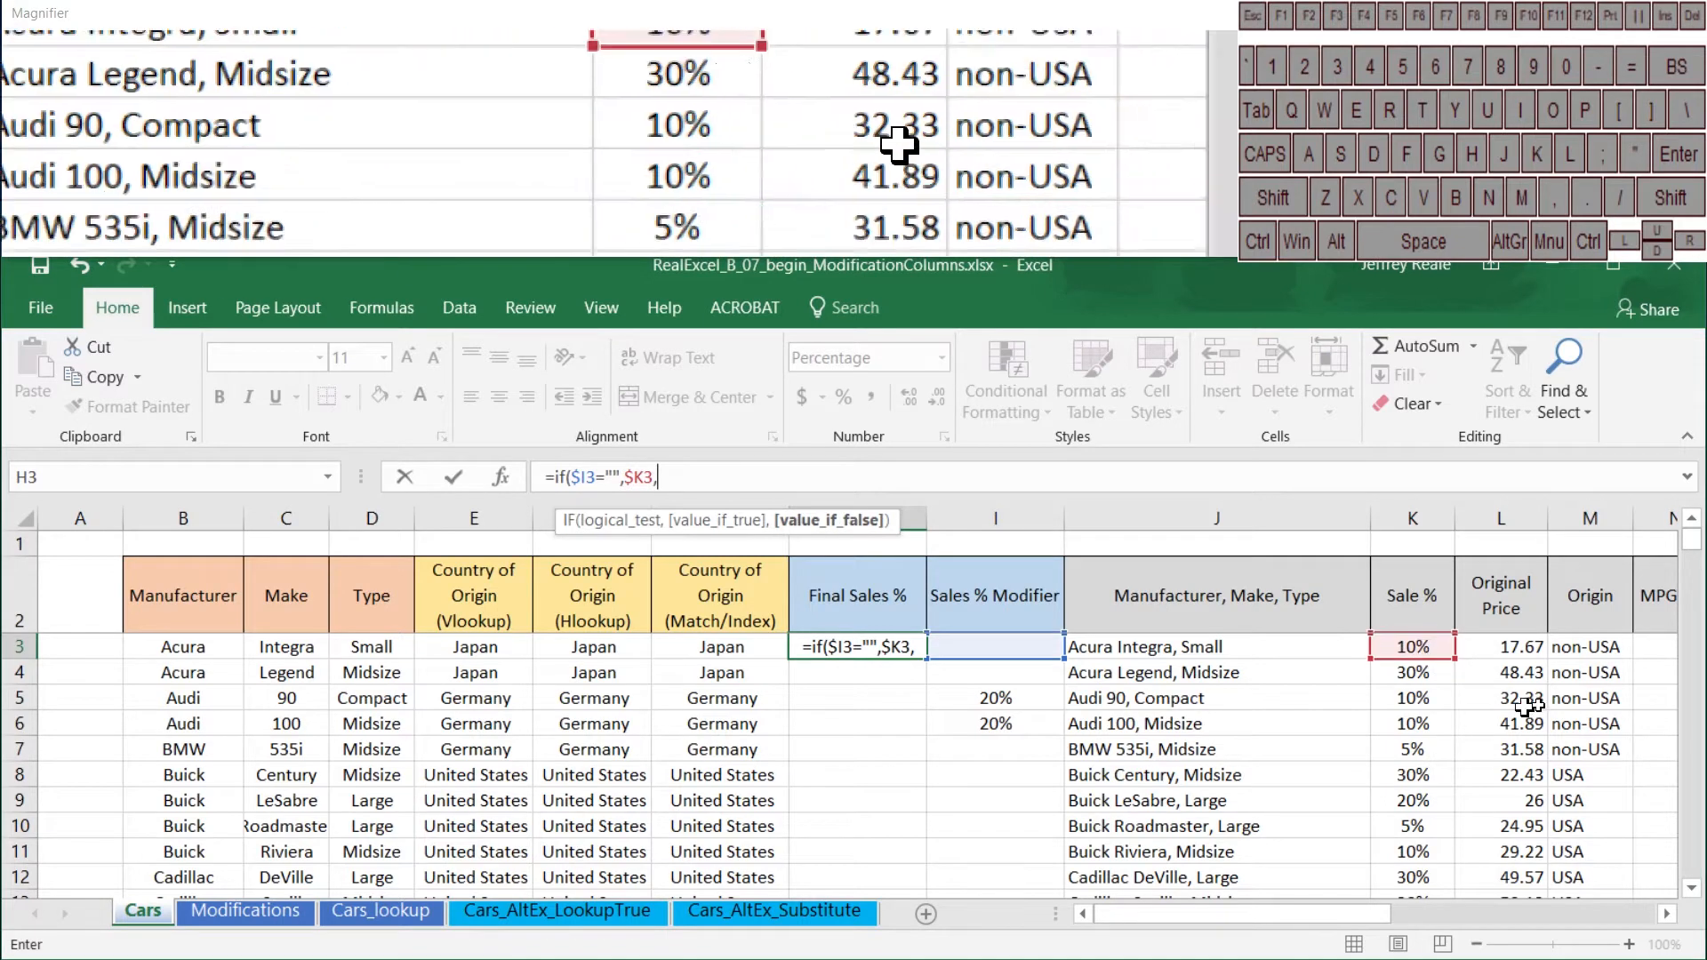
pyautogui.click(1000, 647)
pyautogui.press('F4')
pyautogui.press('F4')
pyautogui.press('F4')
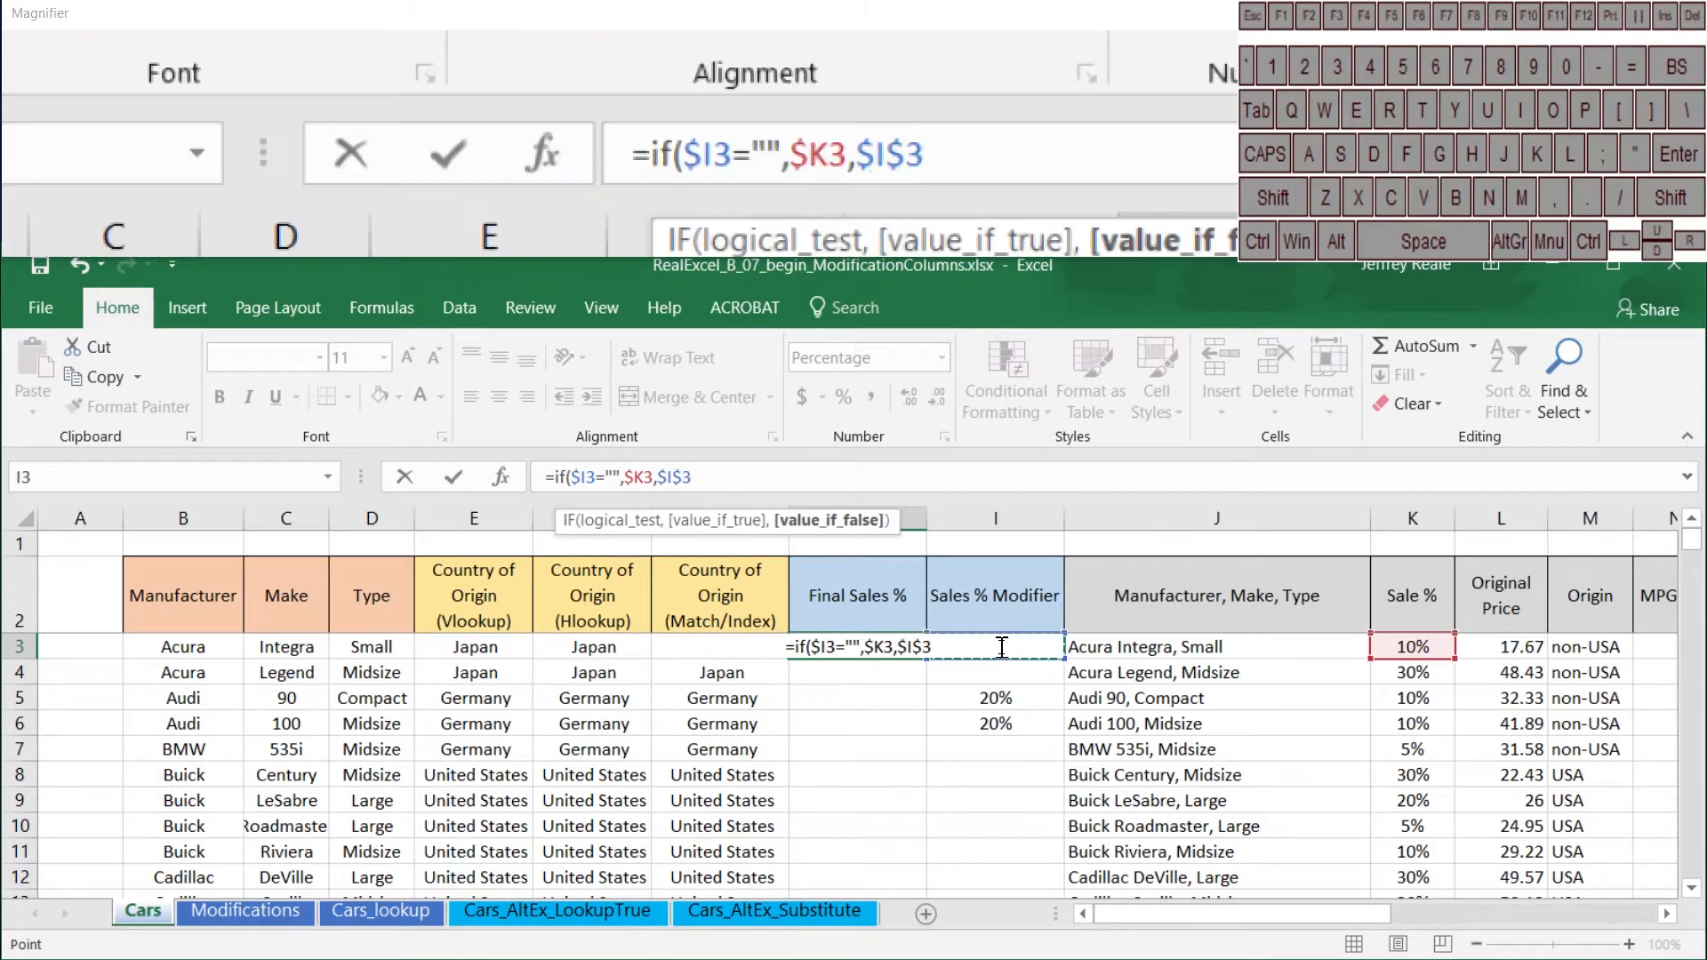
pyautogui.write(')')
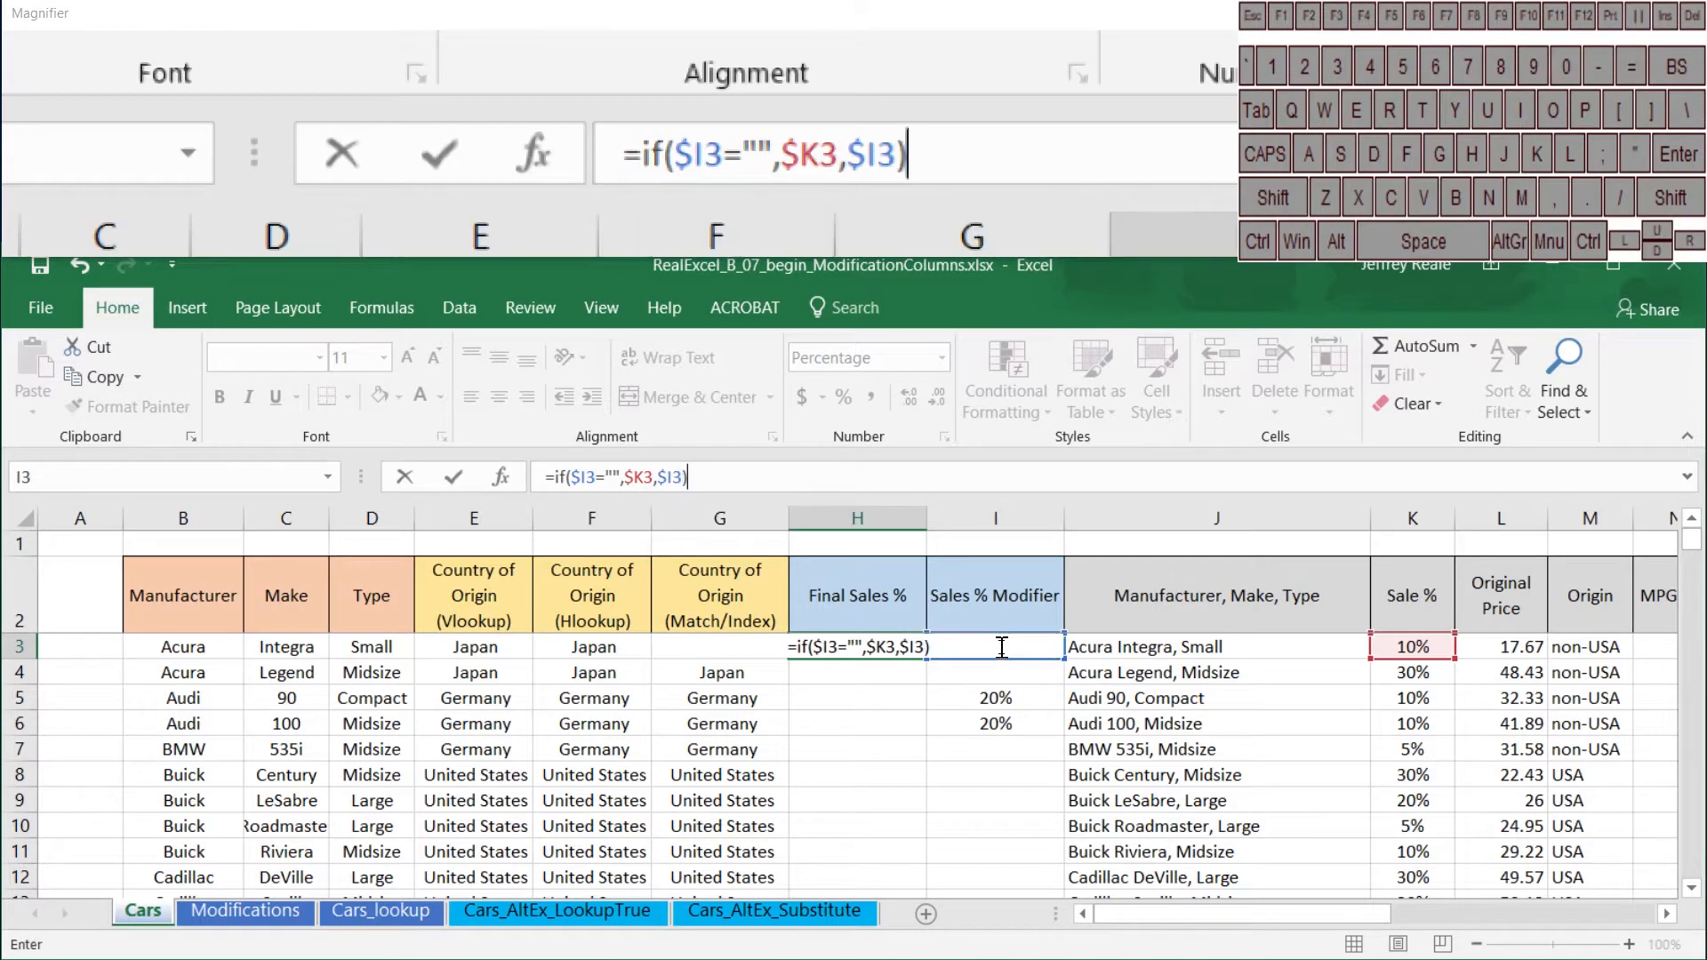
pyautogui.press('Return')
# Step: Fill the H3 formula down the whole Final Sales % column
pyautogui.click(920, 640)
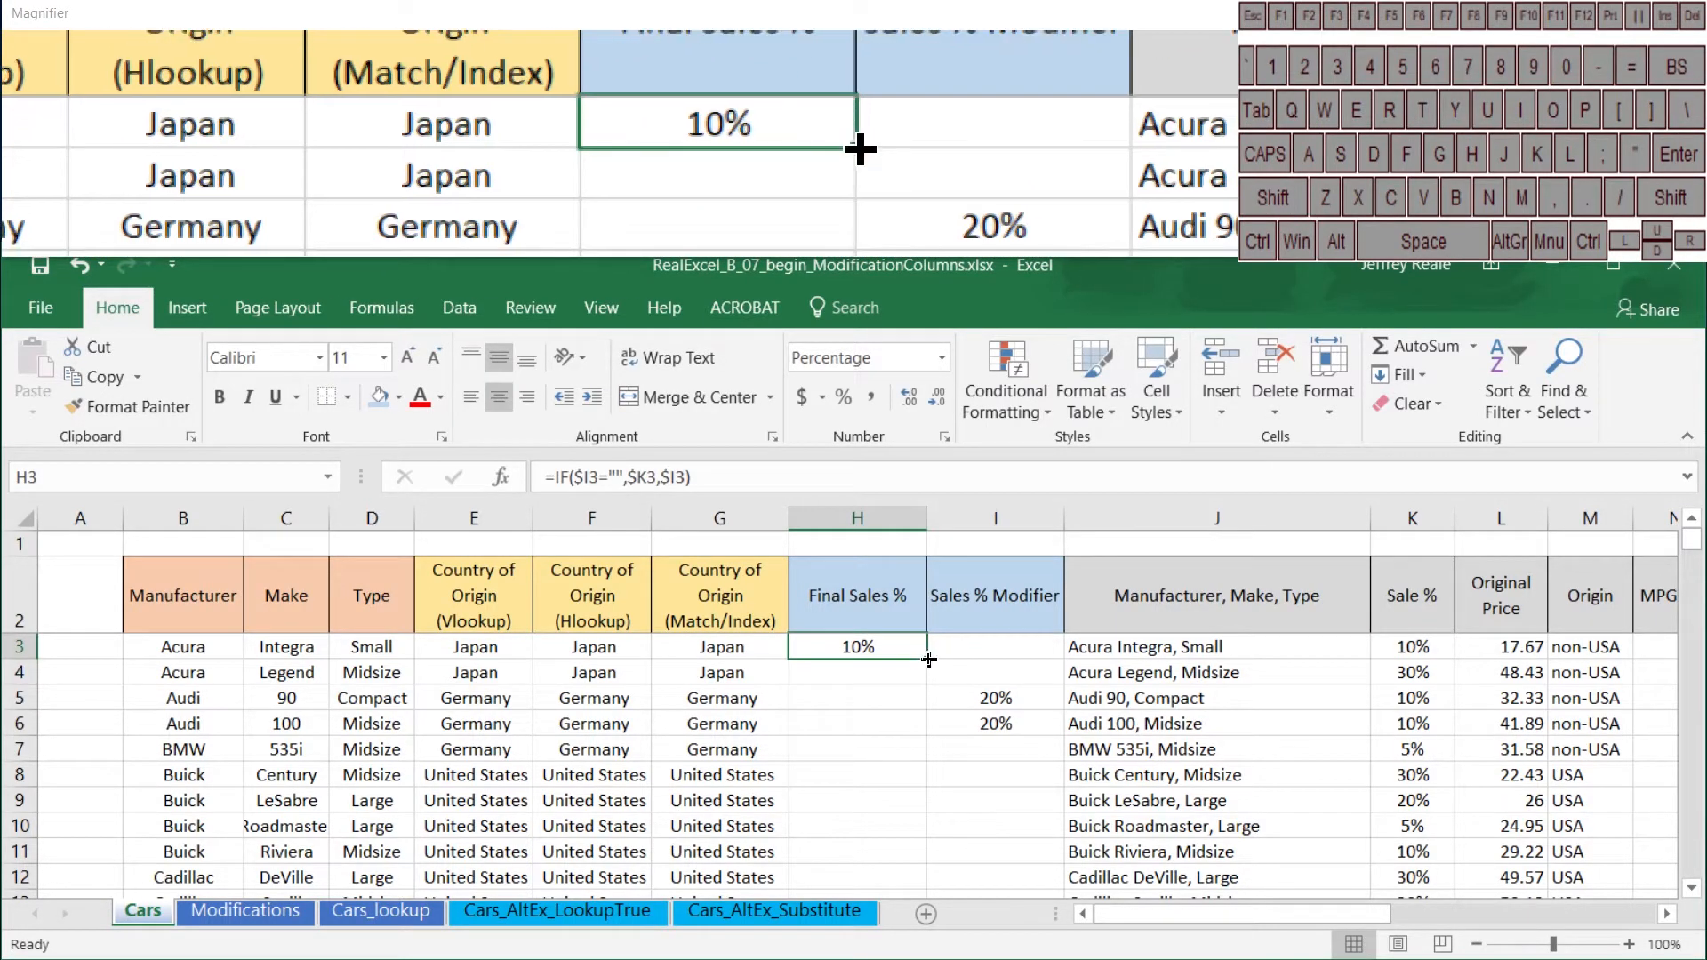
pyautogui.doubleClick(928, 659)
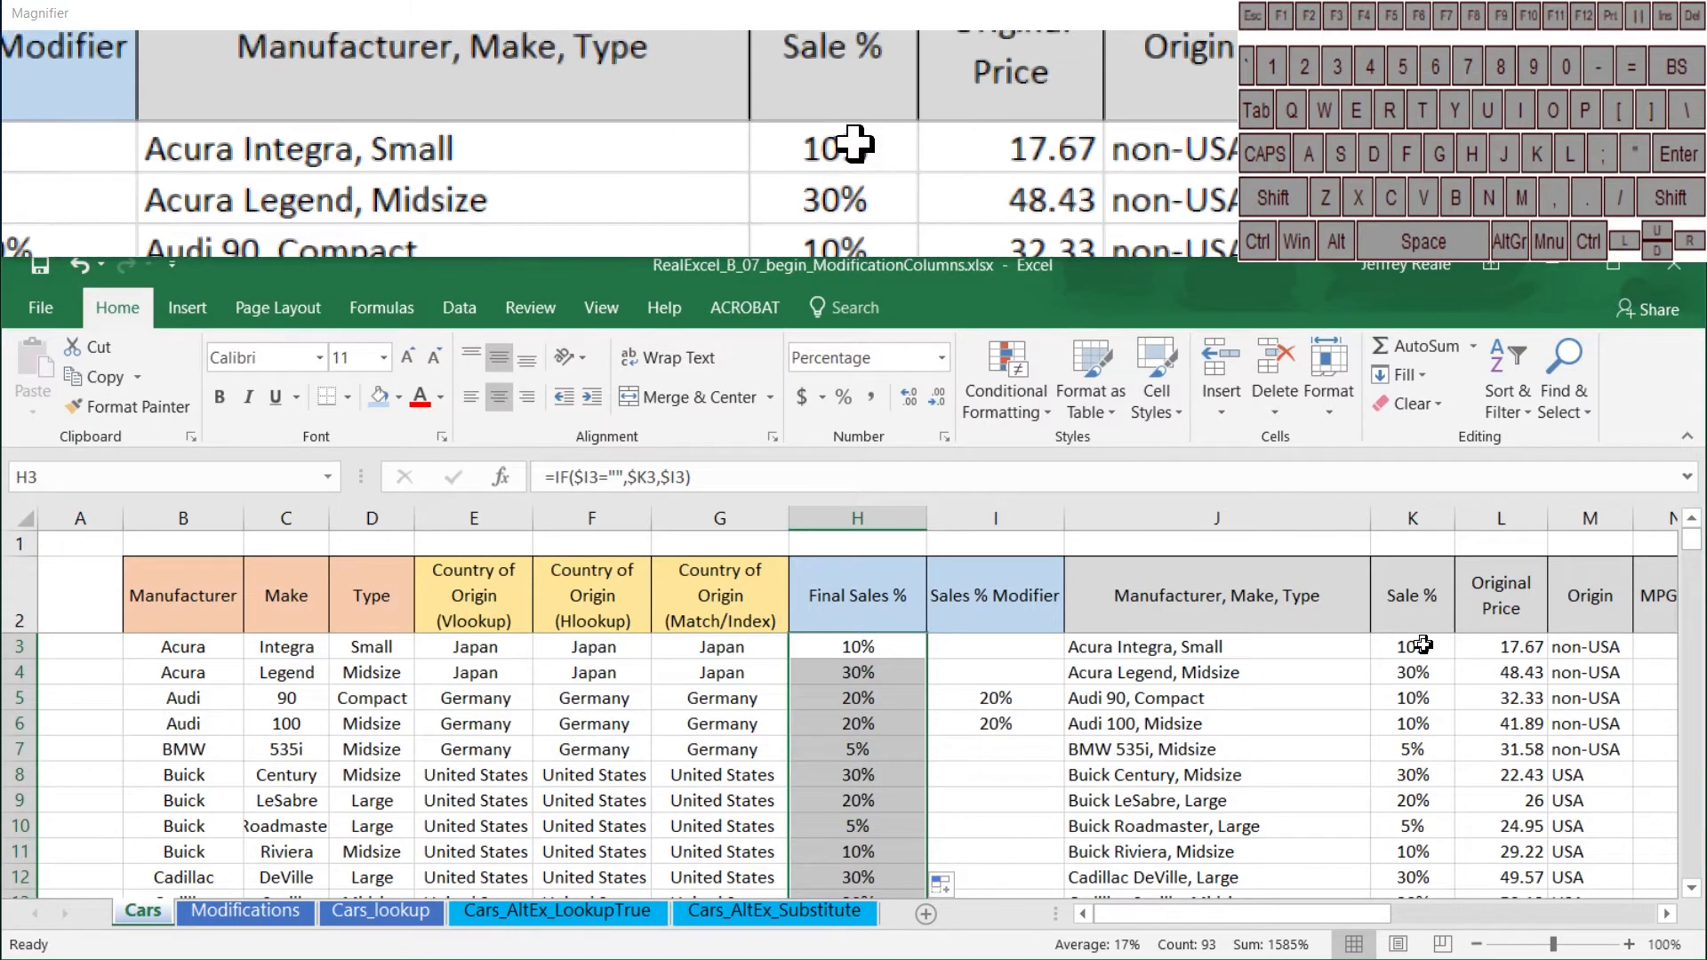
# Step: Compare the Final Sales % values with the modifiers and original Sale % values down the rows
pyautogui.moveTo(1423, 646); pyautogui.dragTo(891, 734)
pyautogui.click(962, 728)
pyautogui.click(1003, 753)
pyautogui.scroll(-4, 1003, 753)
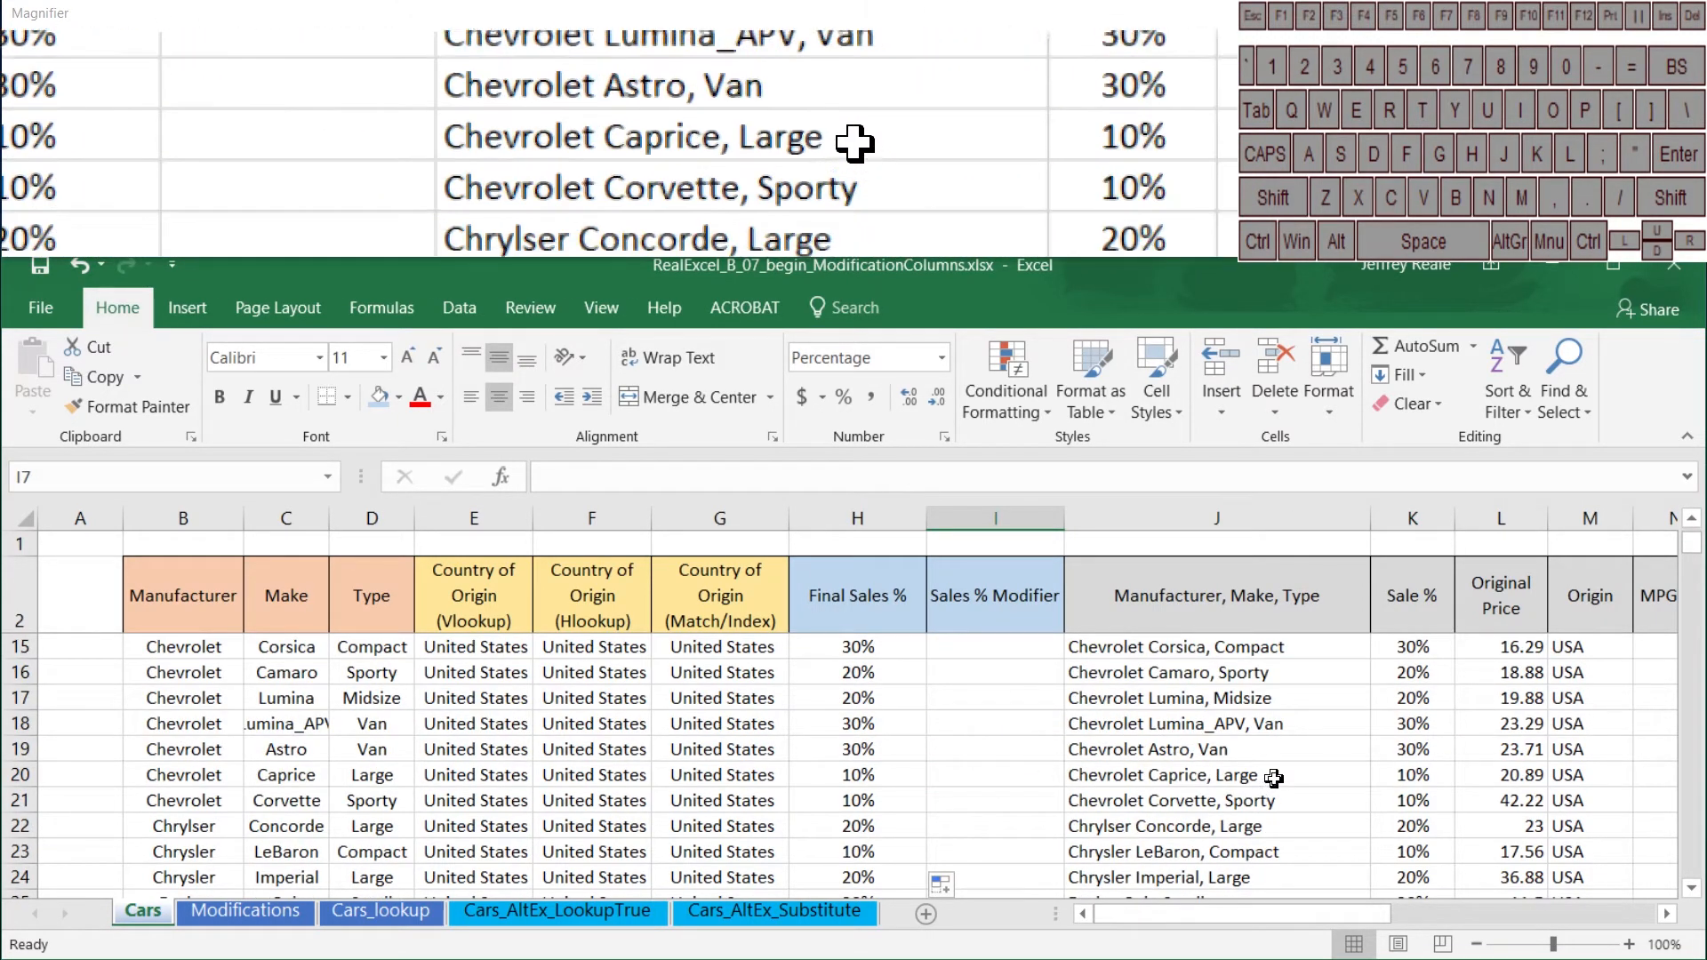
pyautogui.scroll(-1, 1009, 724)
pyautogui.scroll(2, 1008, 725)
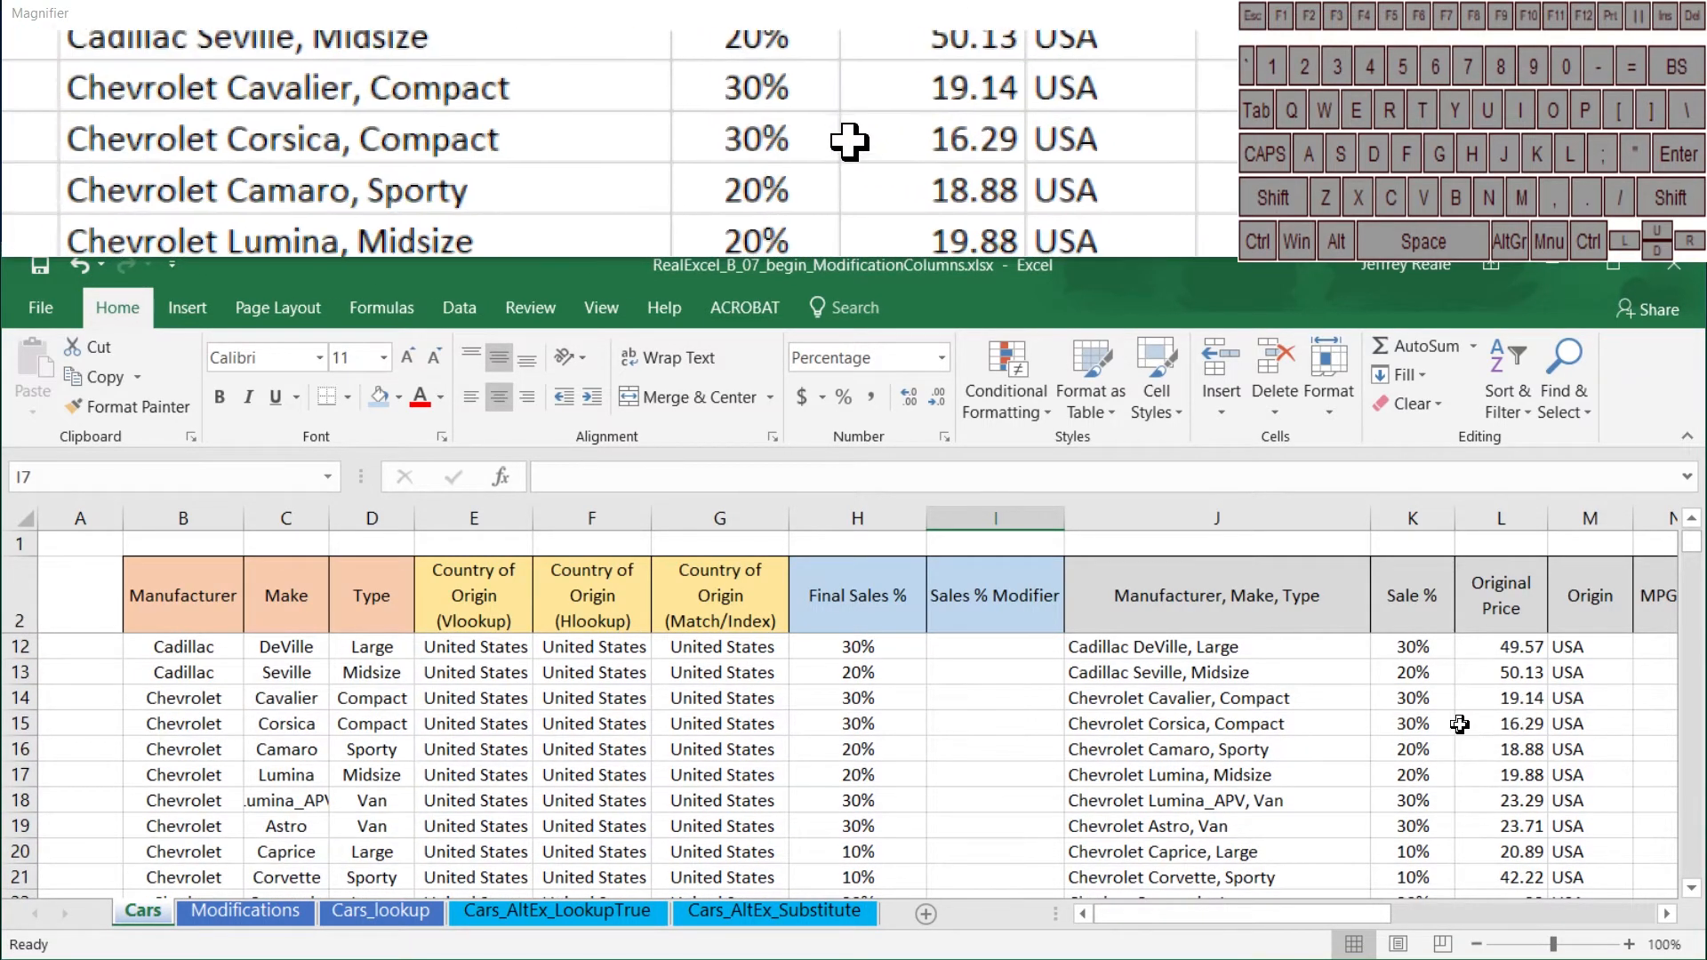
pyautogui.scroll(3, 1290, 729)
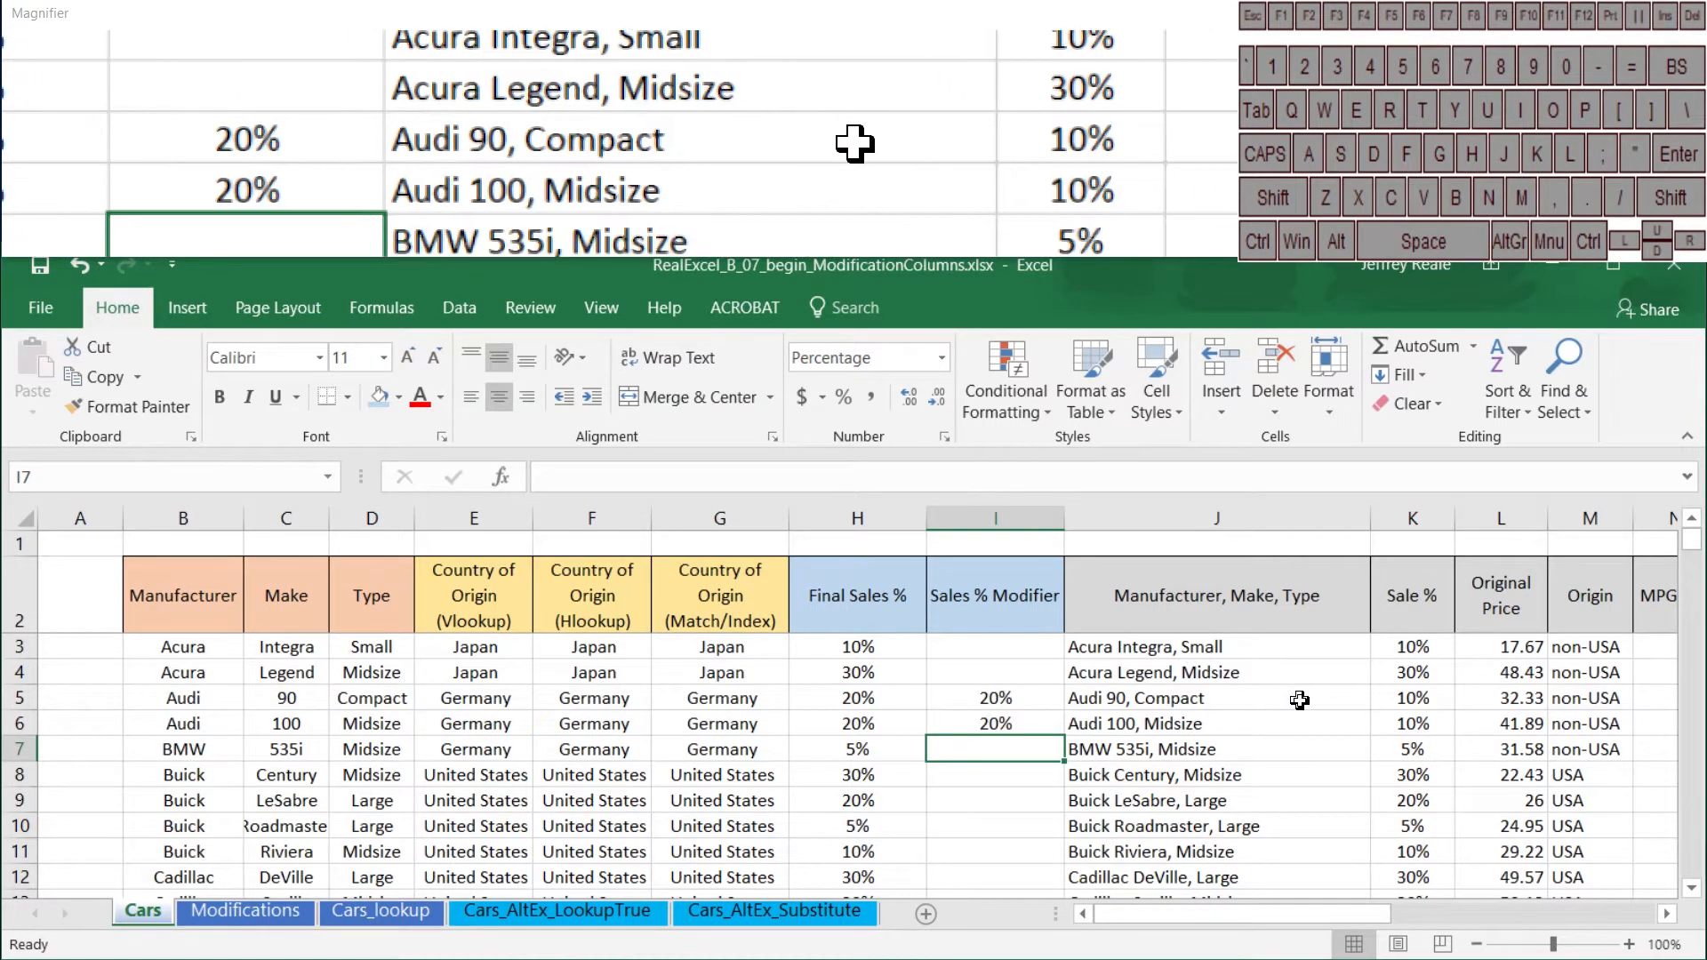
pyautogui.moveTo(1253, 596); pyautogui.dragTo(1593, 749)
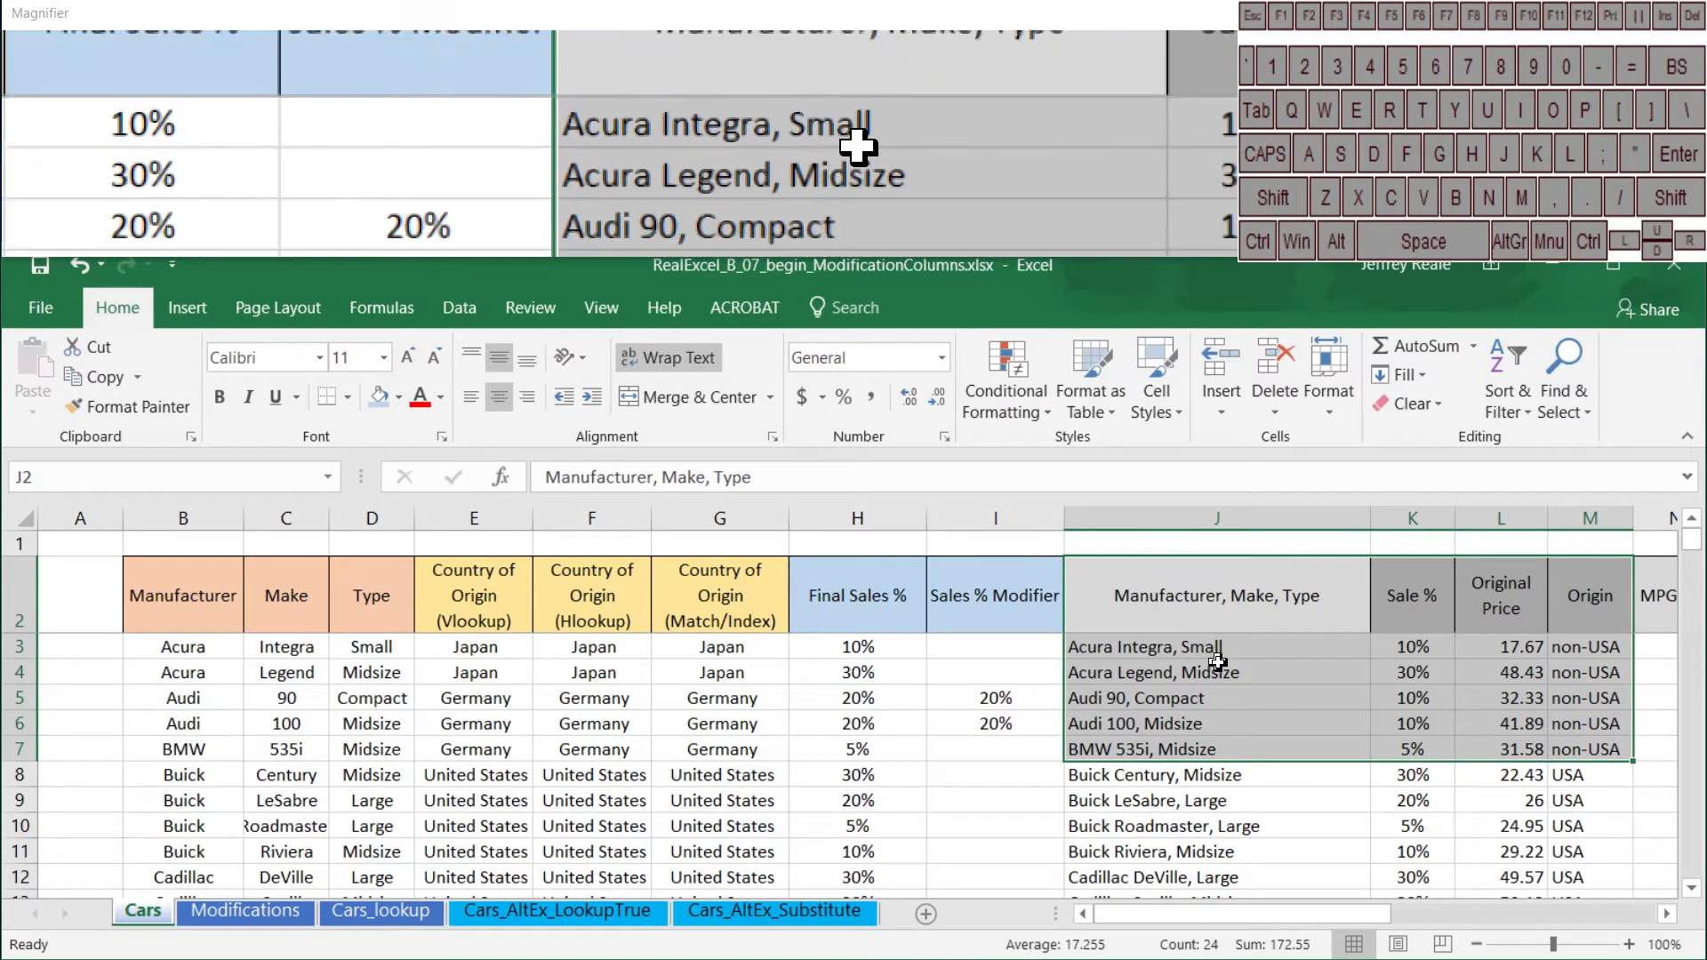
pyautogui.click(1152, 657)
pyautogui.click(1197, 682)
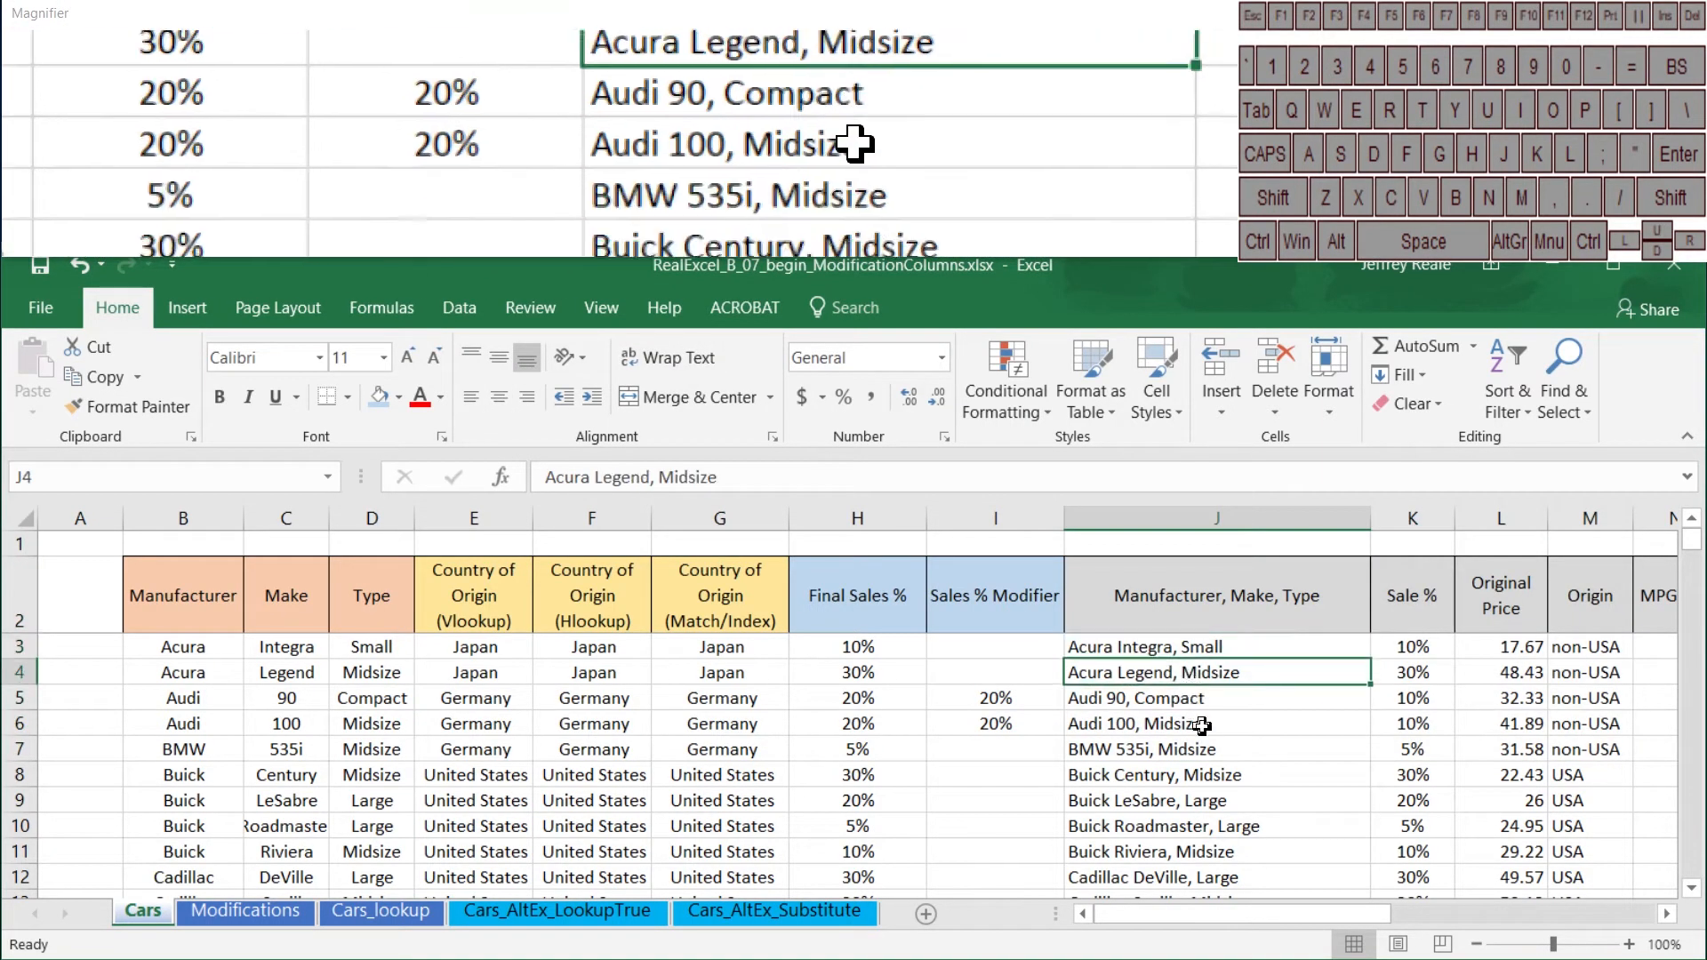
pyautogui.click(1202, 725)
pyautogui.click(1222, 754)
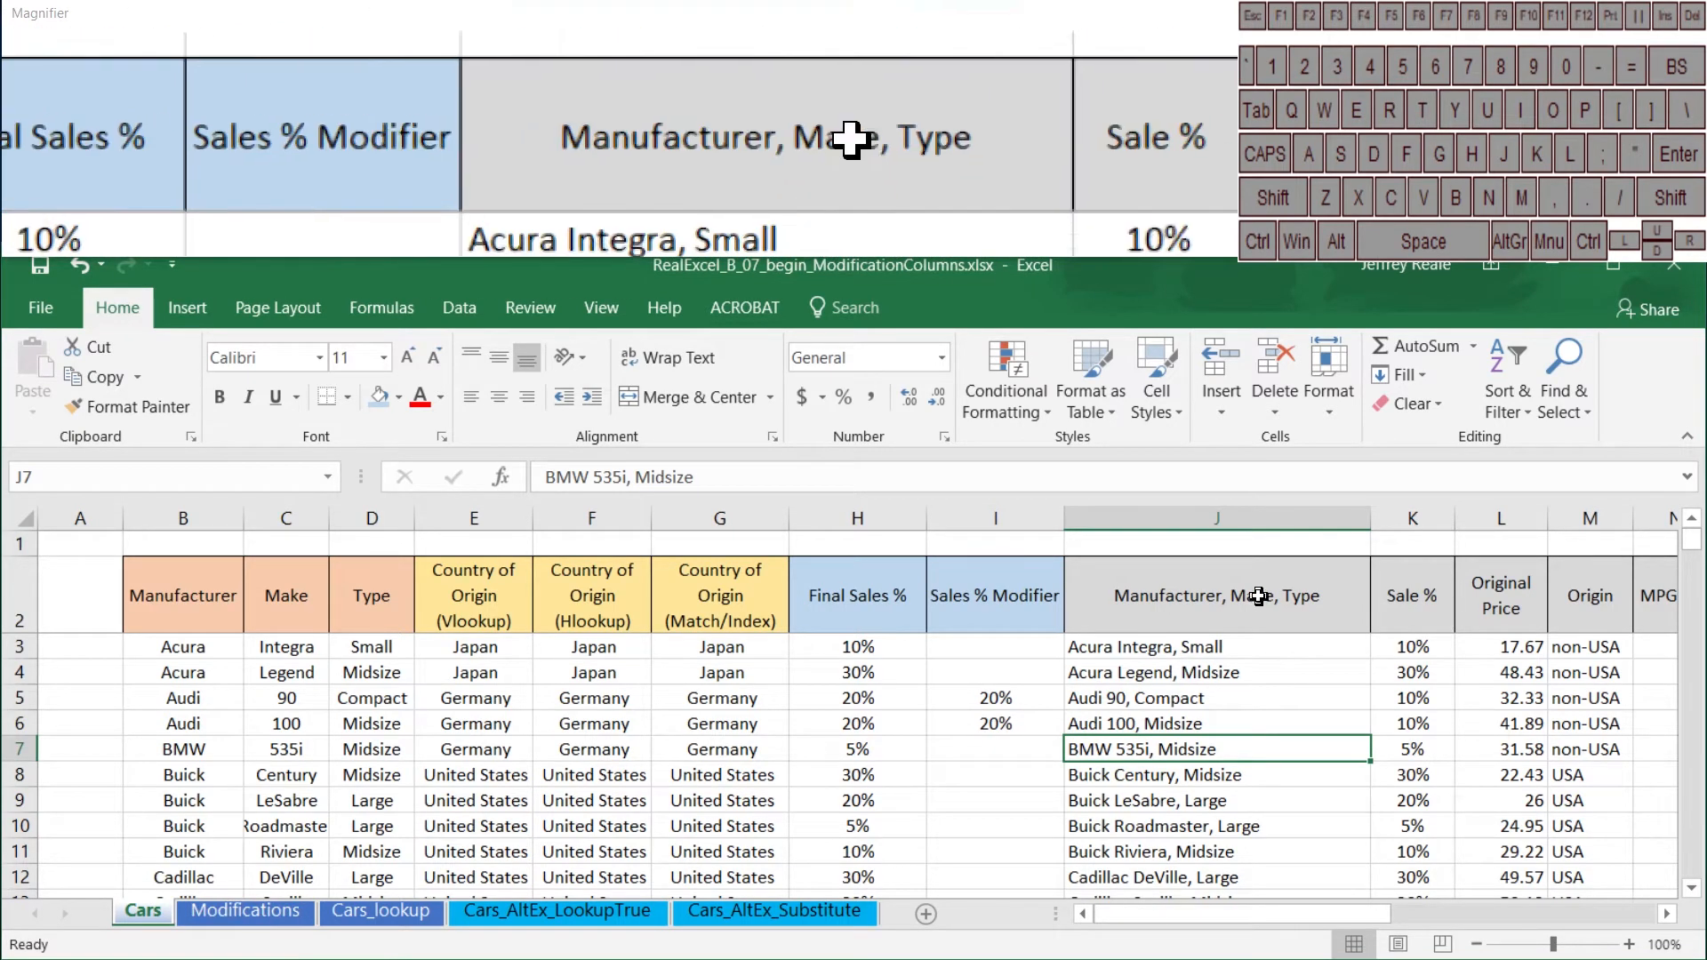
# Step: Copy the Sales % Modifier and Manufacturer, Make, Type headers in I2:J2 to the Modifications sheet, starting at E1
pyautogui.click(1223, 594)
pyautogui.keyDown('shift'); pyautogui.click(1017, 608); pyautogui.keyUp('shift')
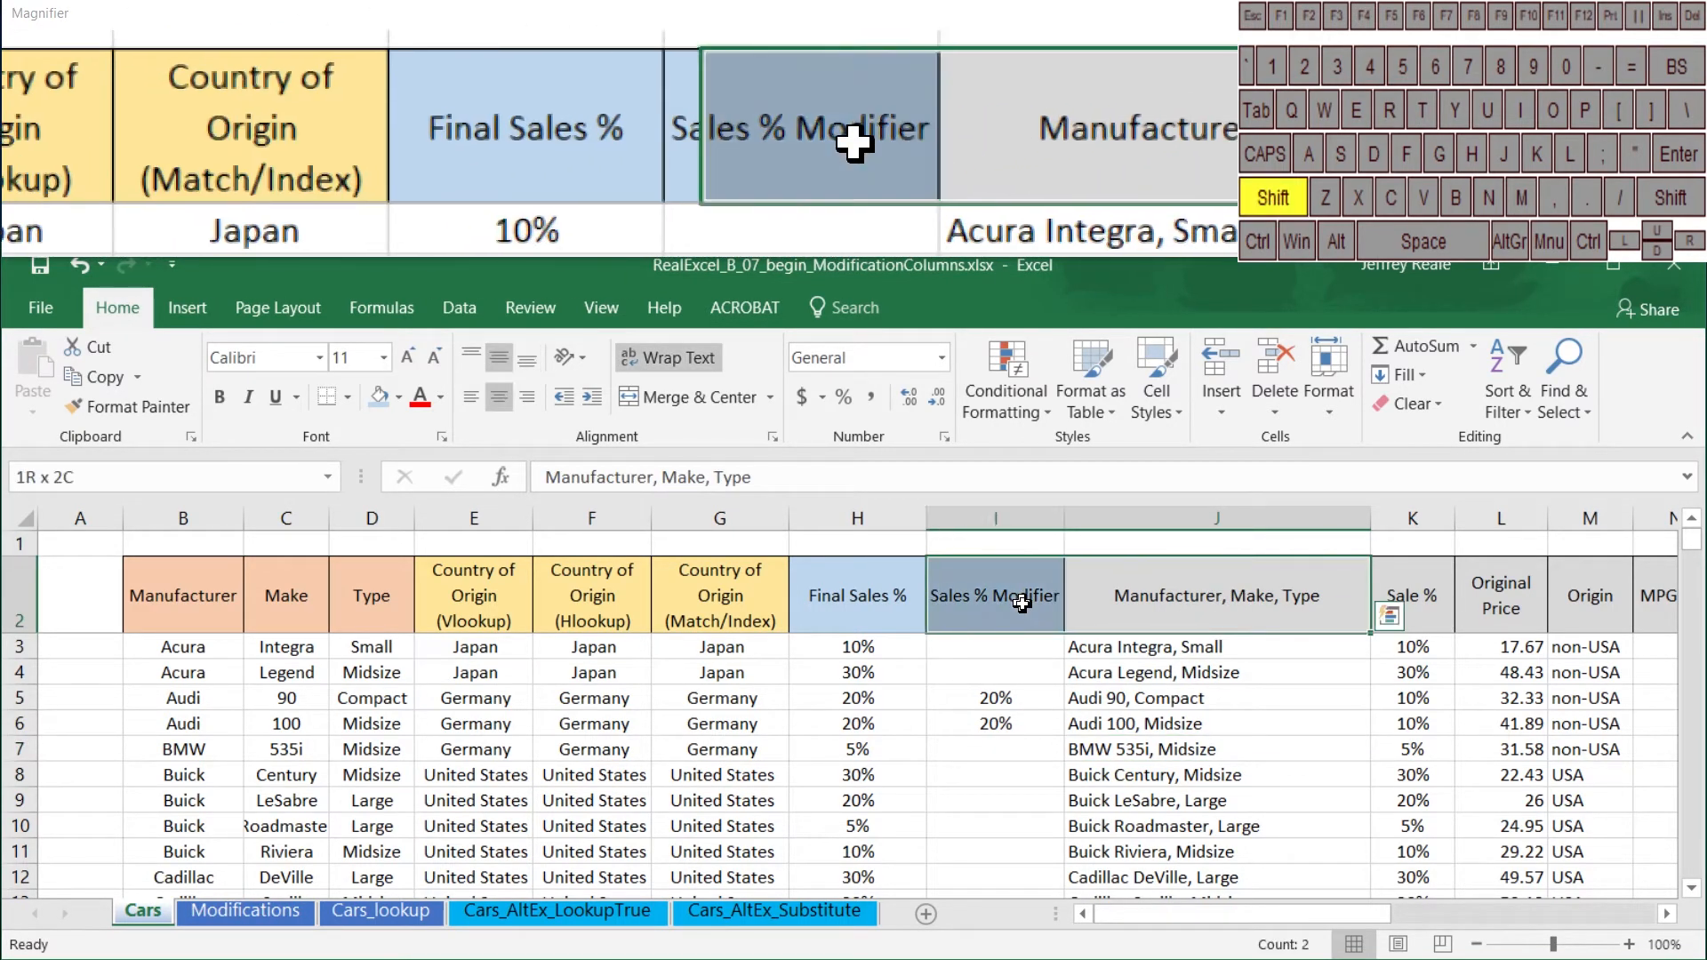
pyautogui.hotkey('ctrl', 'c')
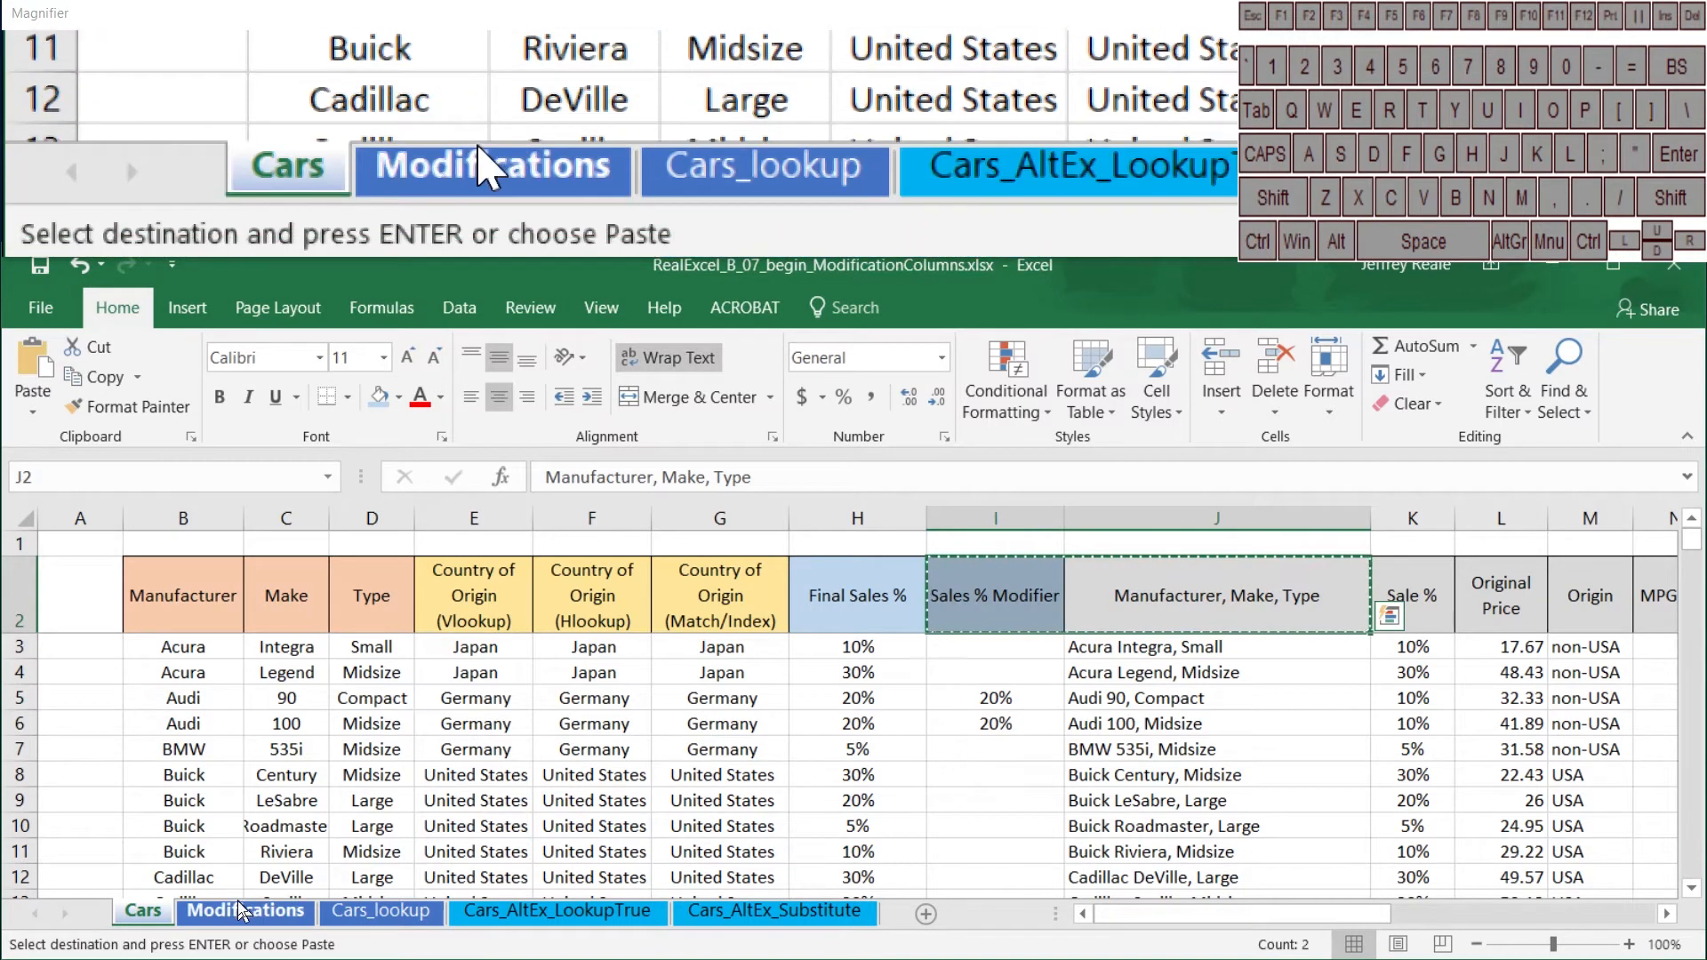
pyautogui.click(238, 912)
pyautogui.click(401, 546)
pyautogui.hotkey('ctrl', 'v')
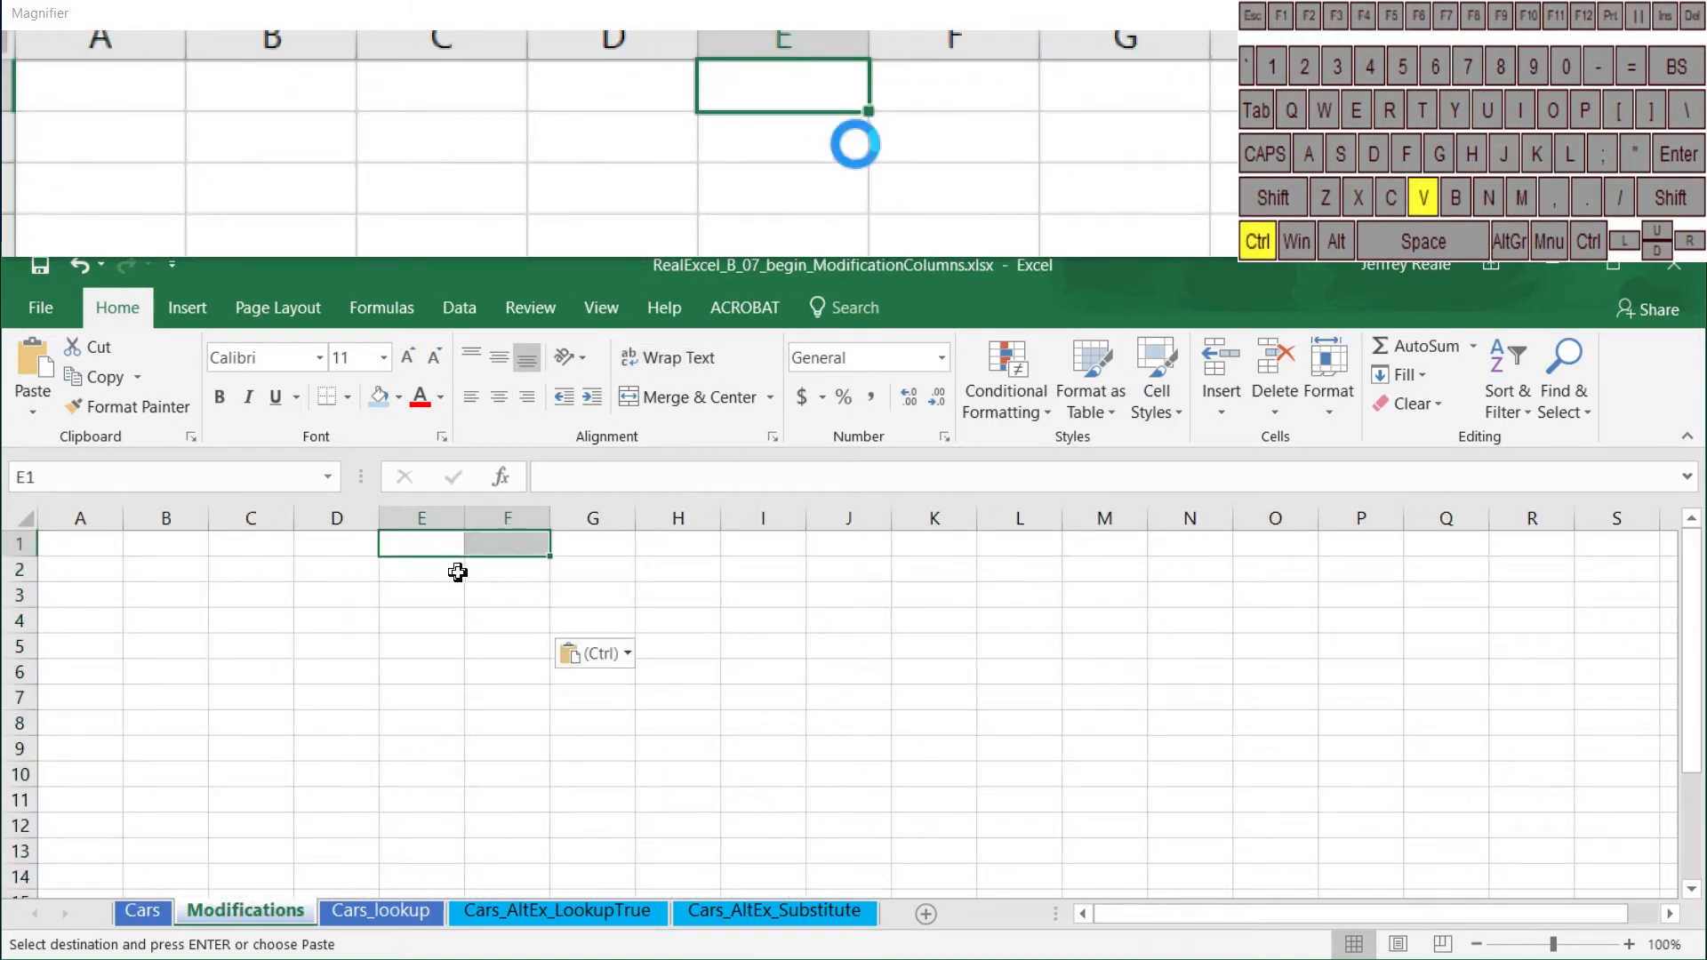
# Step: Move the Manufacturer, Make, Type header to A1 and the Sales % Modifier header to B1, and widen columns A and B equally
pyautogui.click(498, 622)
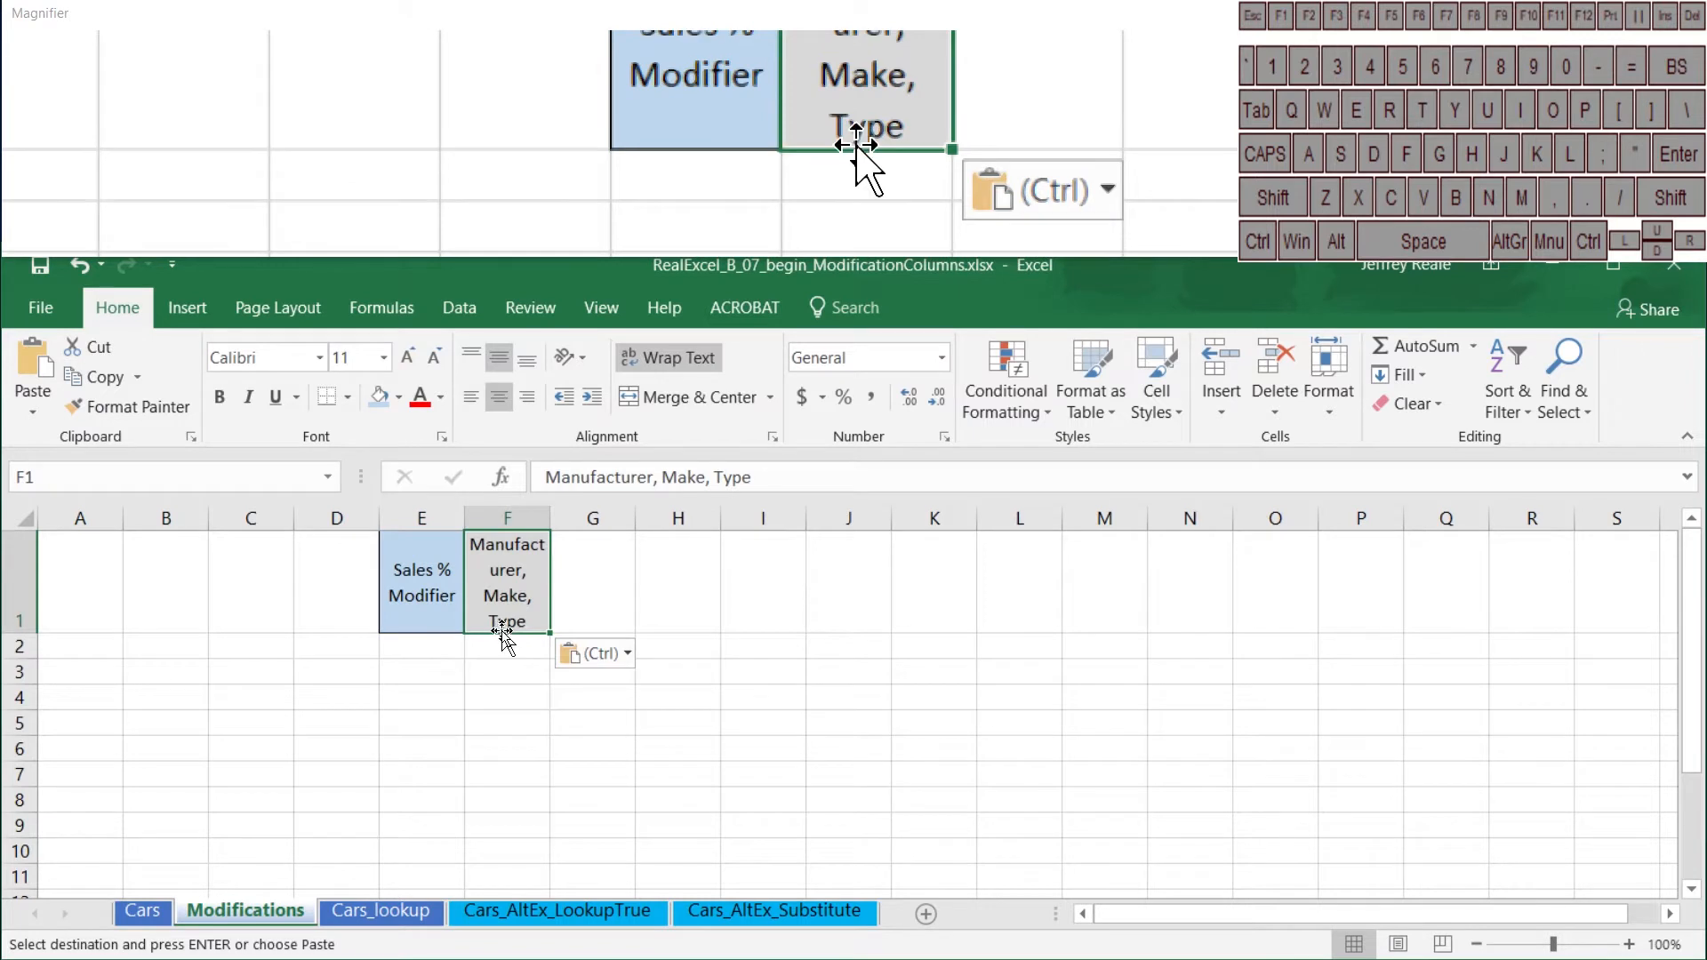
pyautogui.moveTo(503, 632); pyautogui.dragTo(69, 621)
pyautogui.click(444, 613)
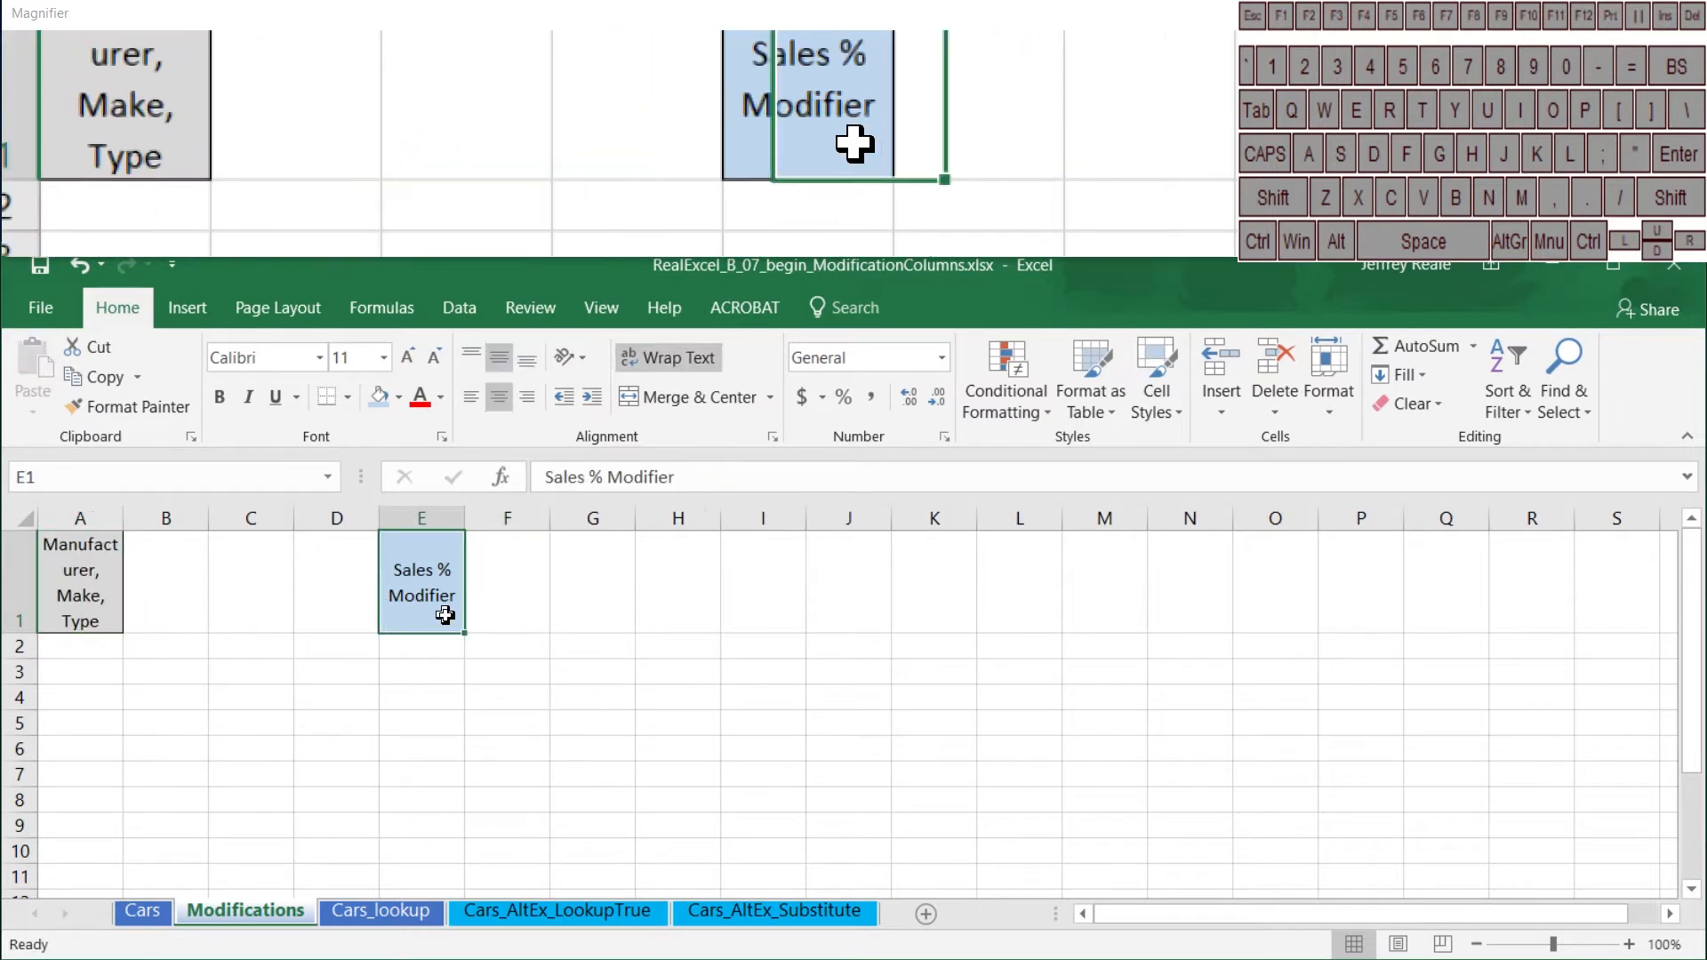
pyautogui.moveTo(442, 633); pyautogui.dragTo(137, 622)
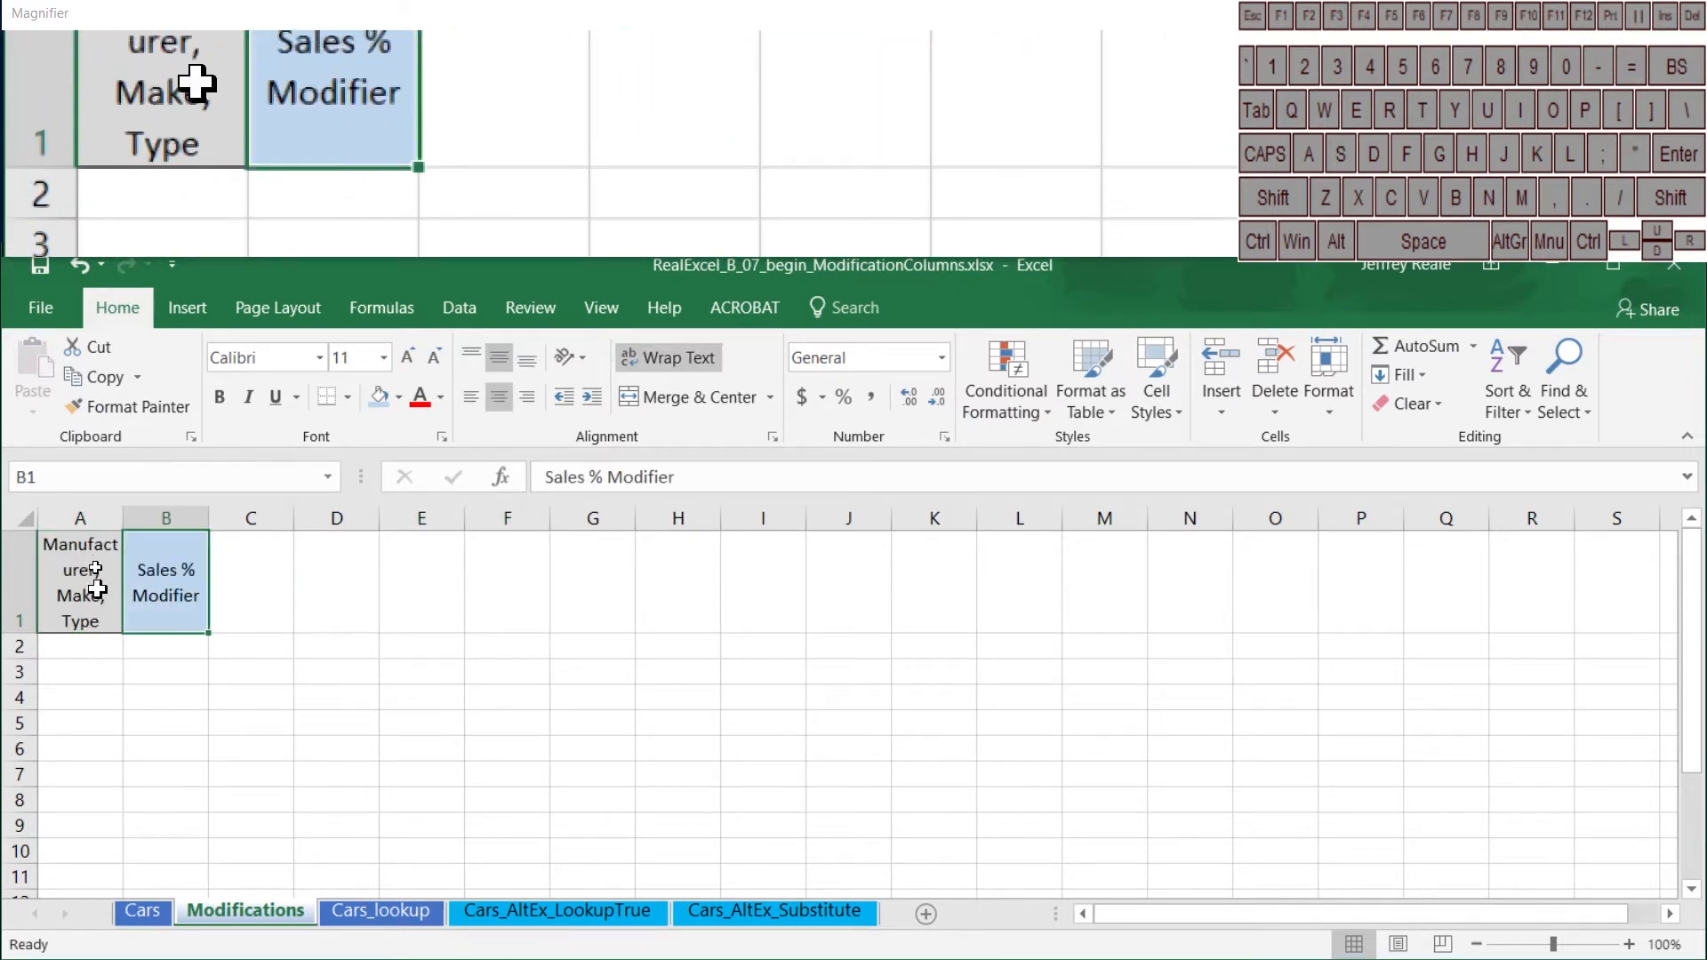
pyautogui.click(98, 513)
pyautogui.moveTo(125, 514); pyautogui.dragTo(165, 513)
# Step: Fill all cells beneath the two headers, from A2:B2 down to the sheet's last row, with light gold
pyautogui.click(225, 648)
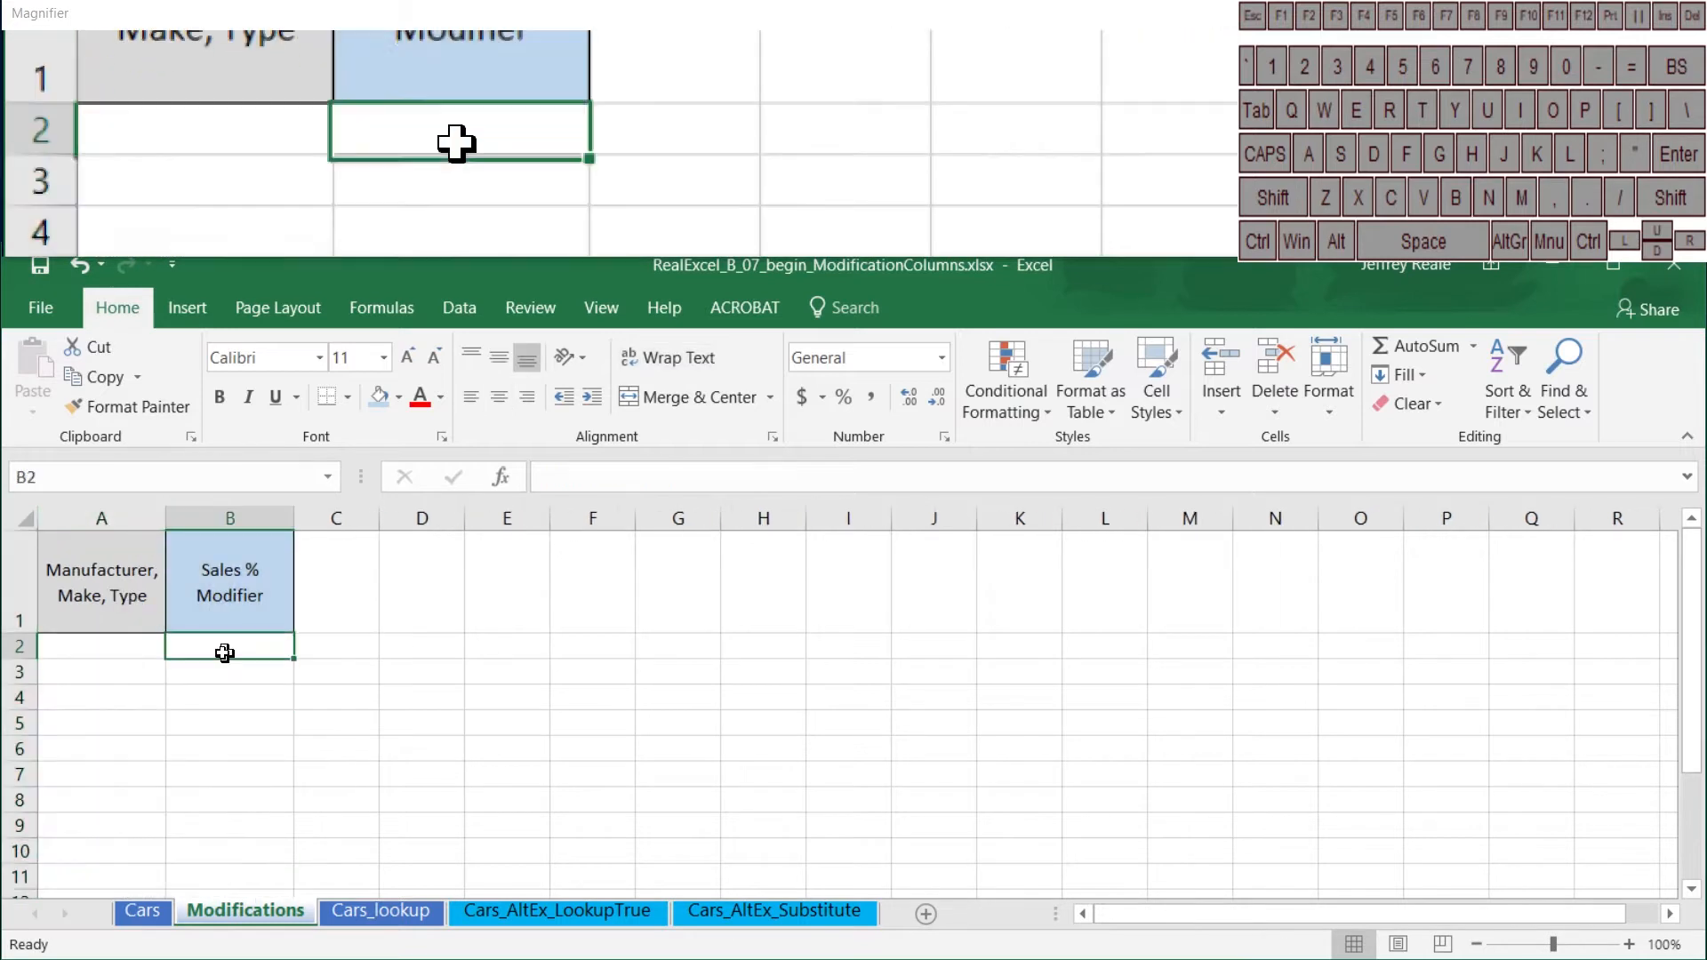
pyautogui.press('Left')
pyautogui.moveTo(199, 652); pyautogui.dragTo(218, 646)
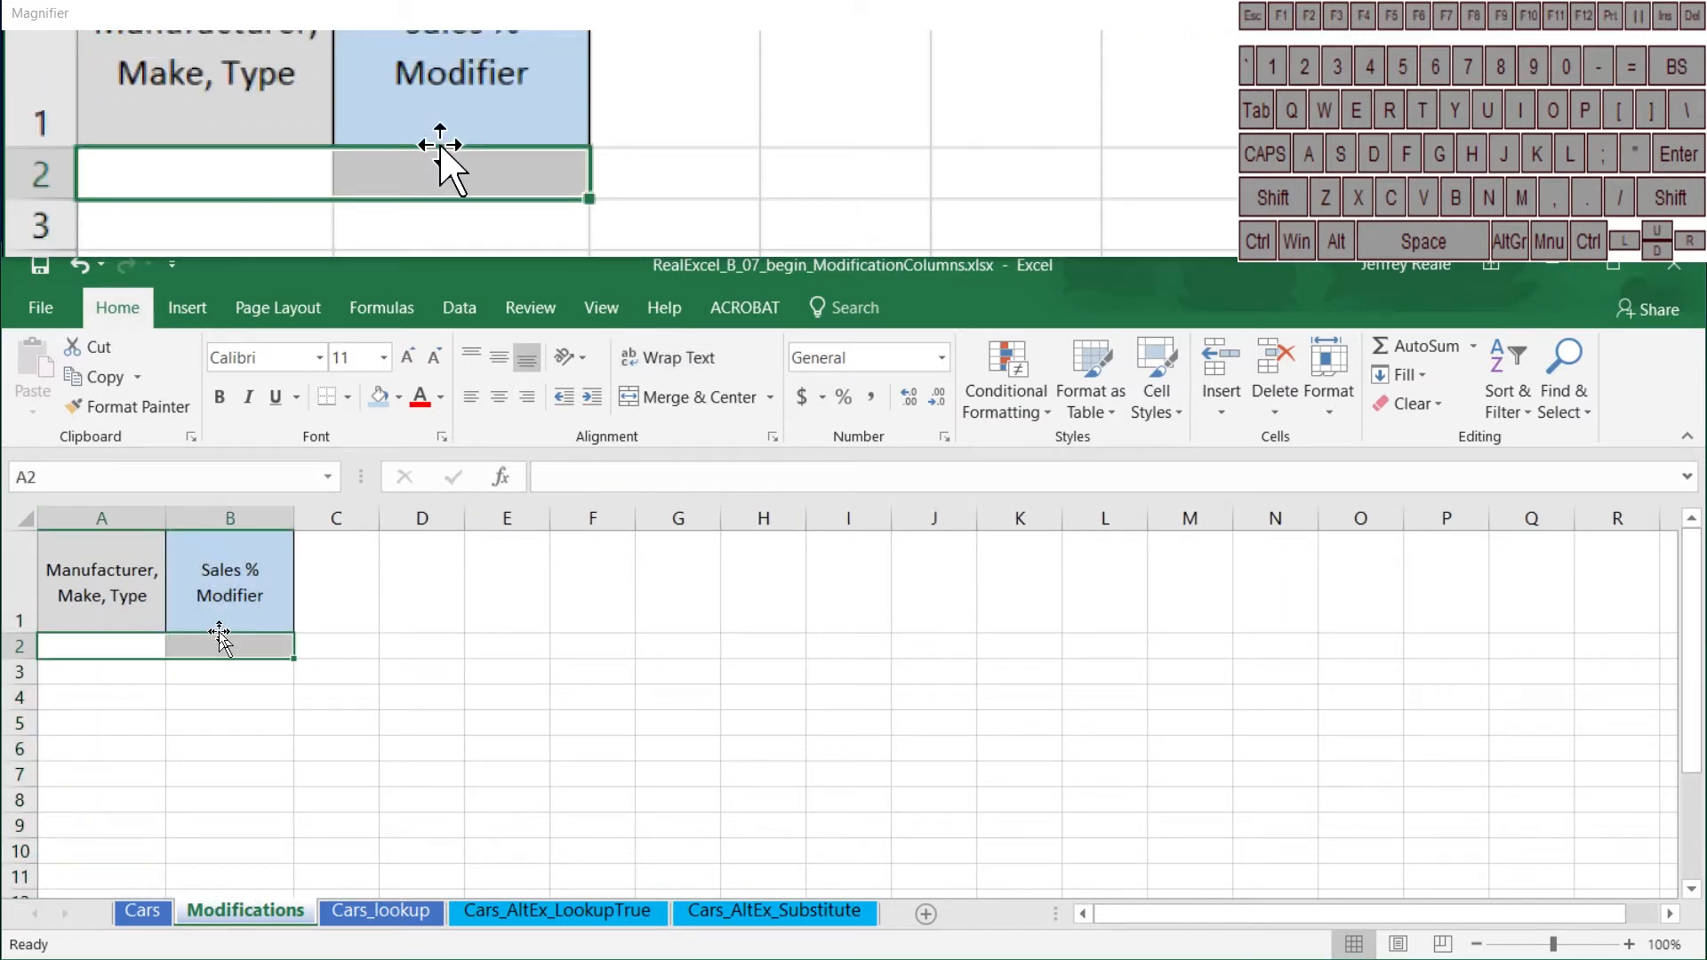
pyautogui.hotkey('ctrl', 'shift', 'Down')
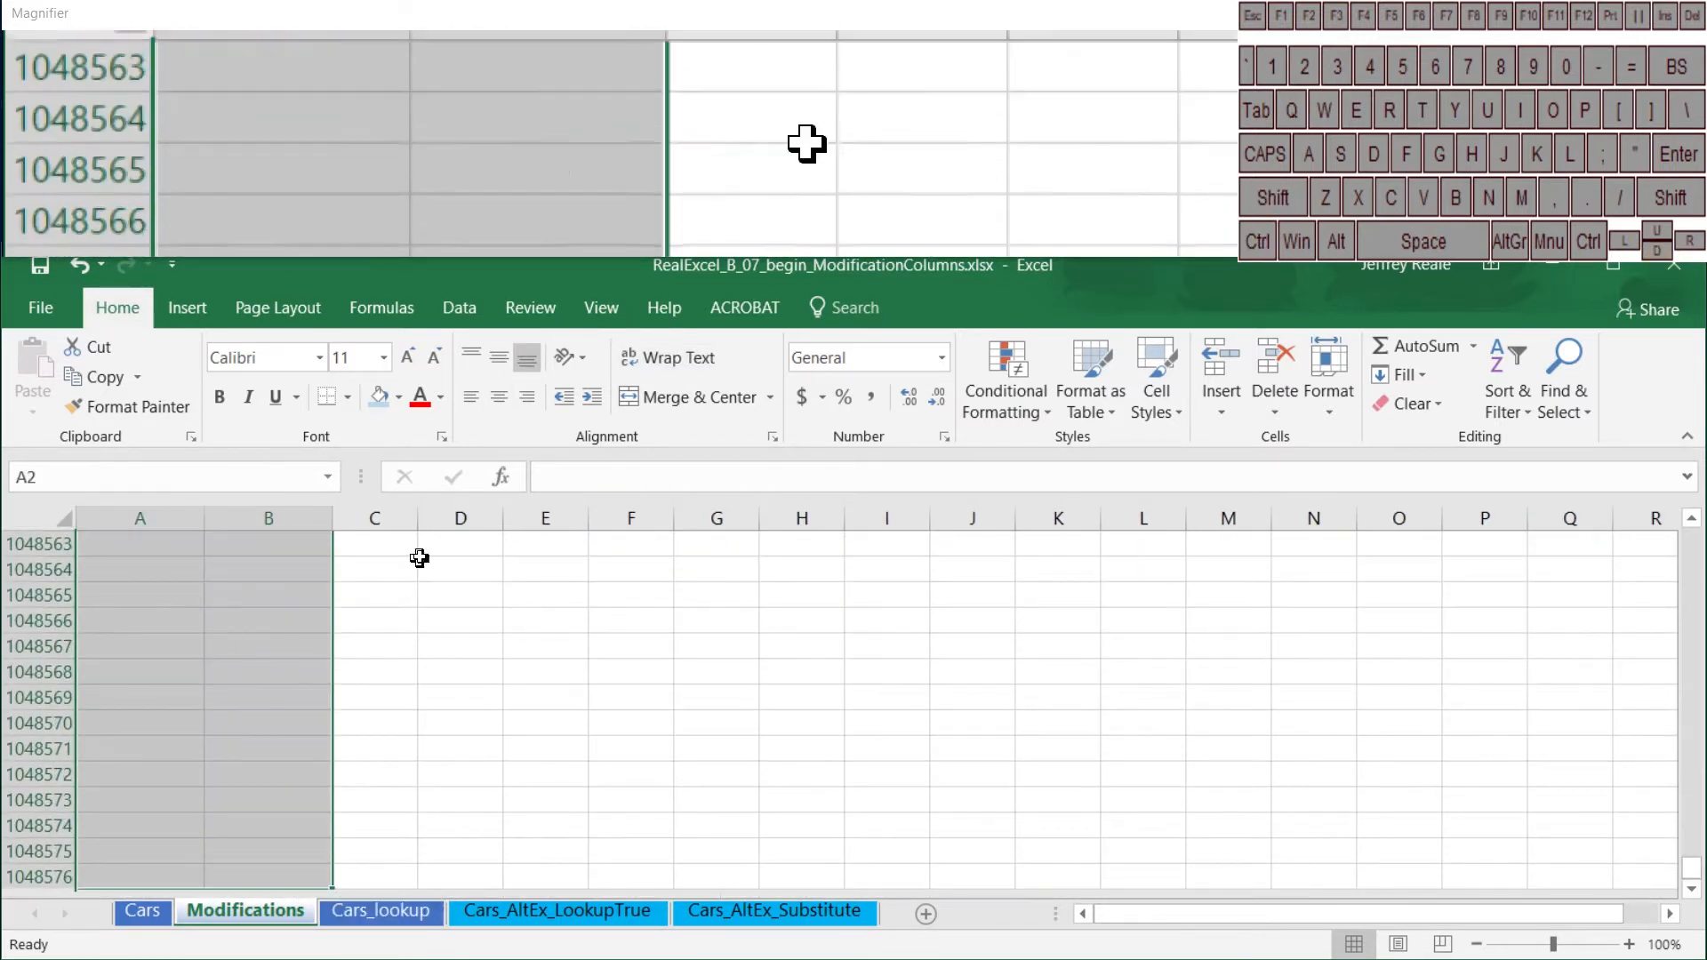
pyautogui.click(398, 397)
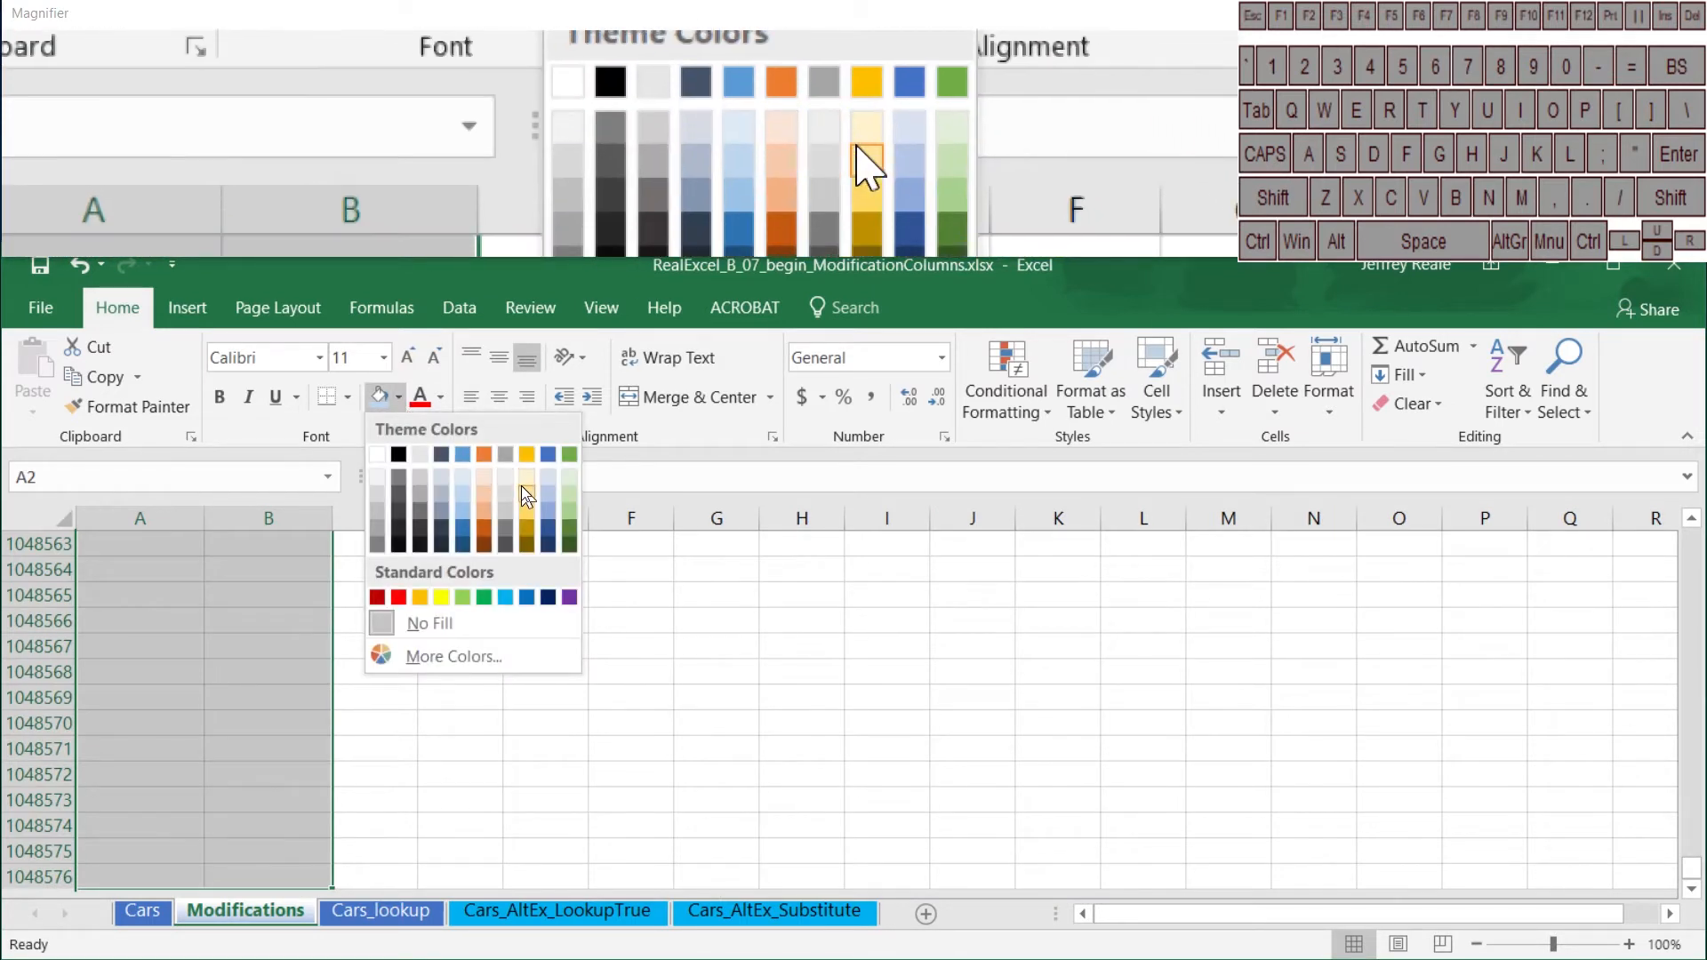
pyautogui.click(522, 487)
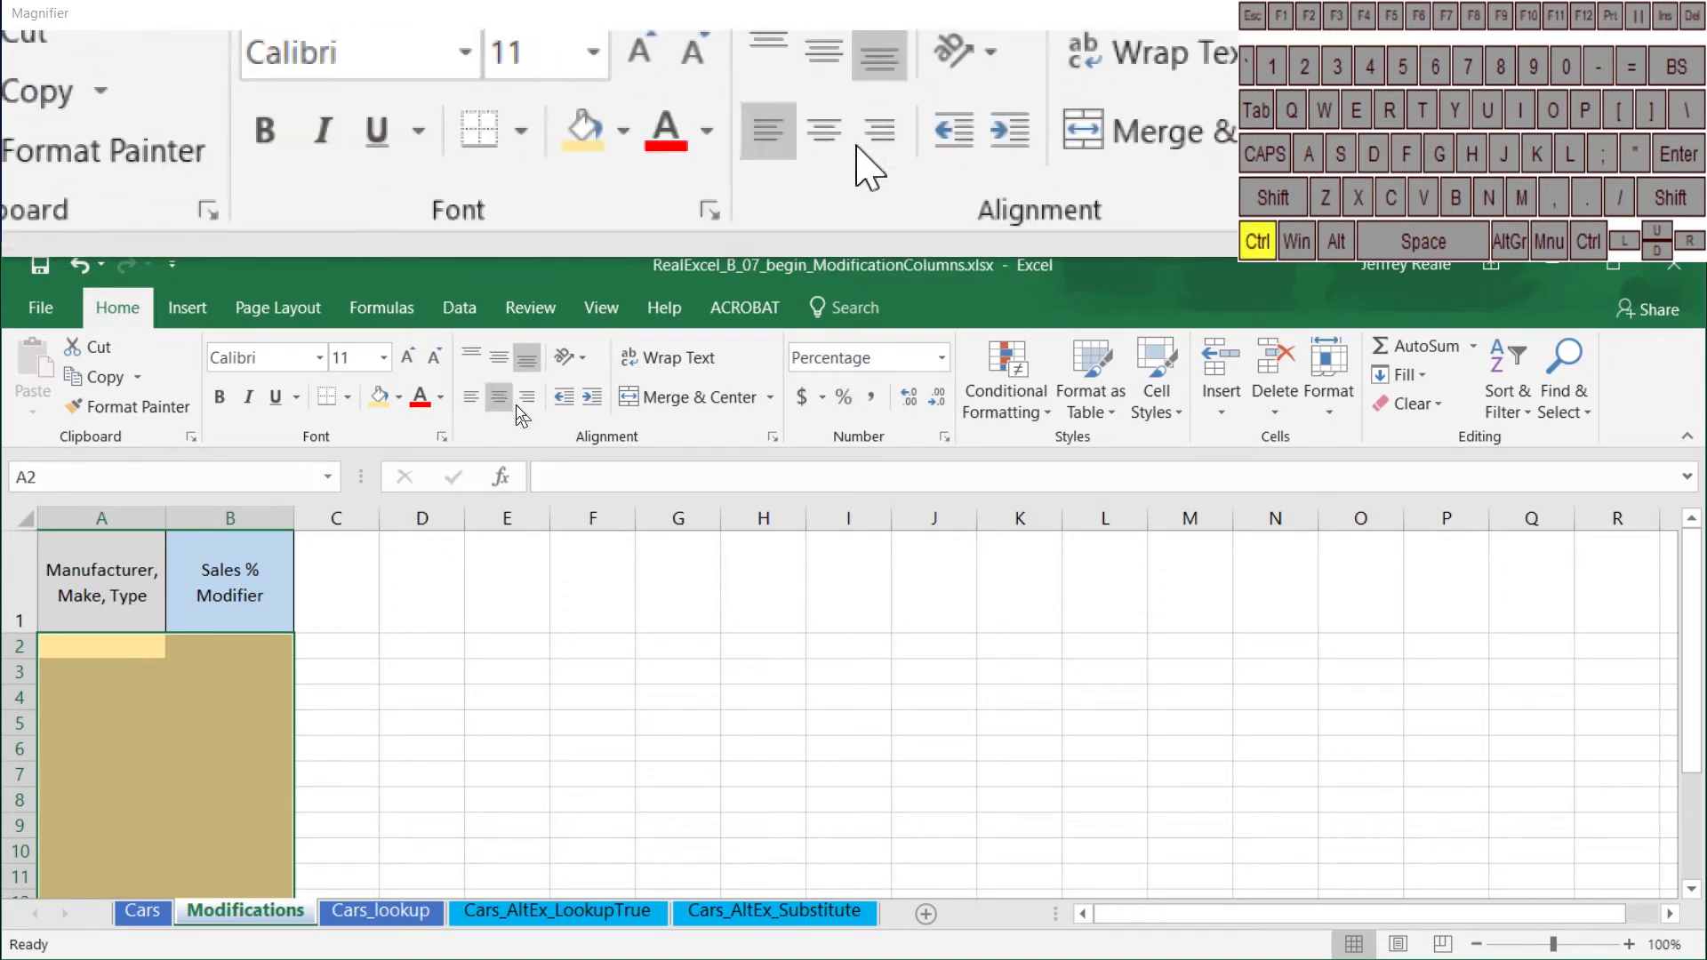
# Step: Format the Sales % Modifier cells from B2 down to the sheet's last row as percentages
pyautogui.click(238, 639)
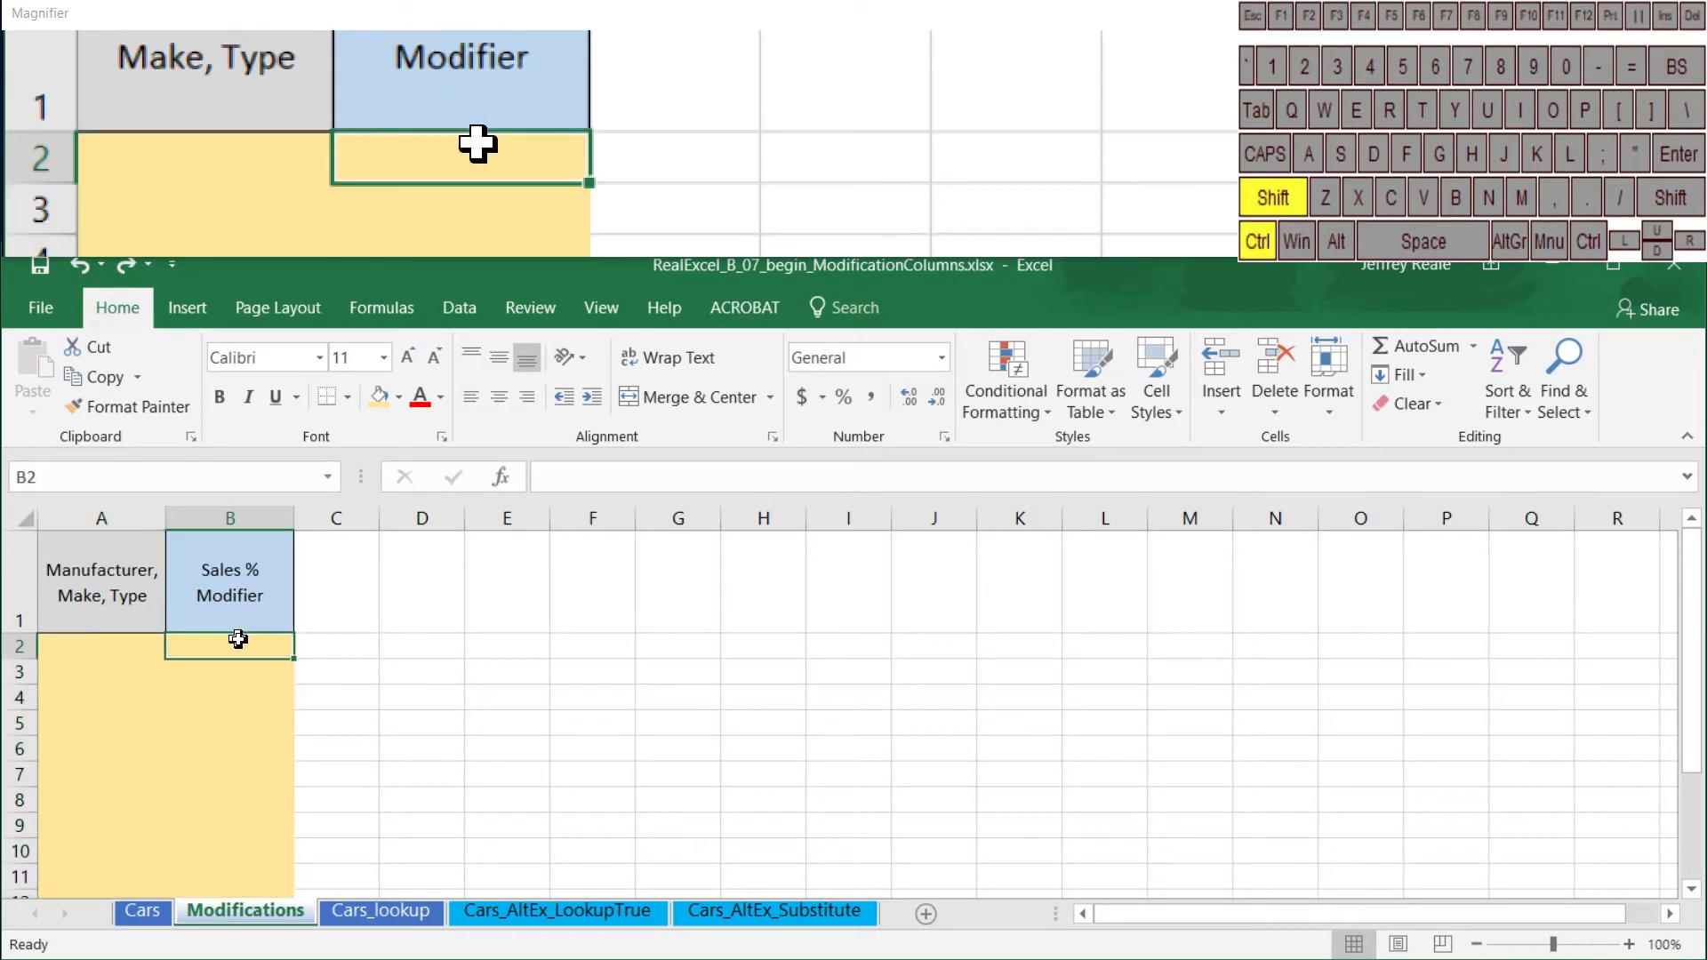
pyautogui.hotkey('ctrl', 'shift', 'Down')
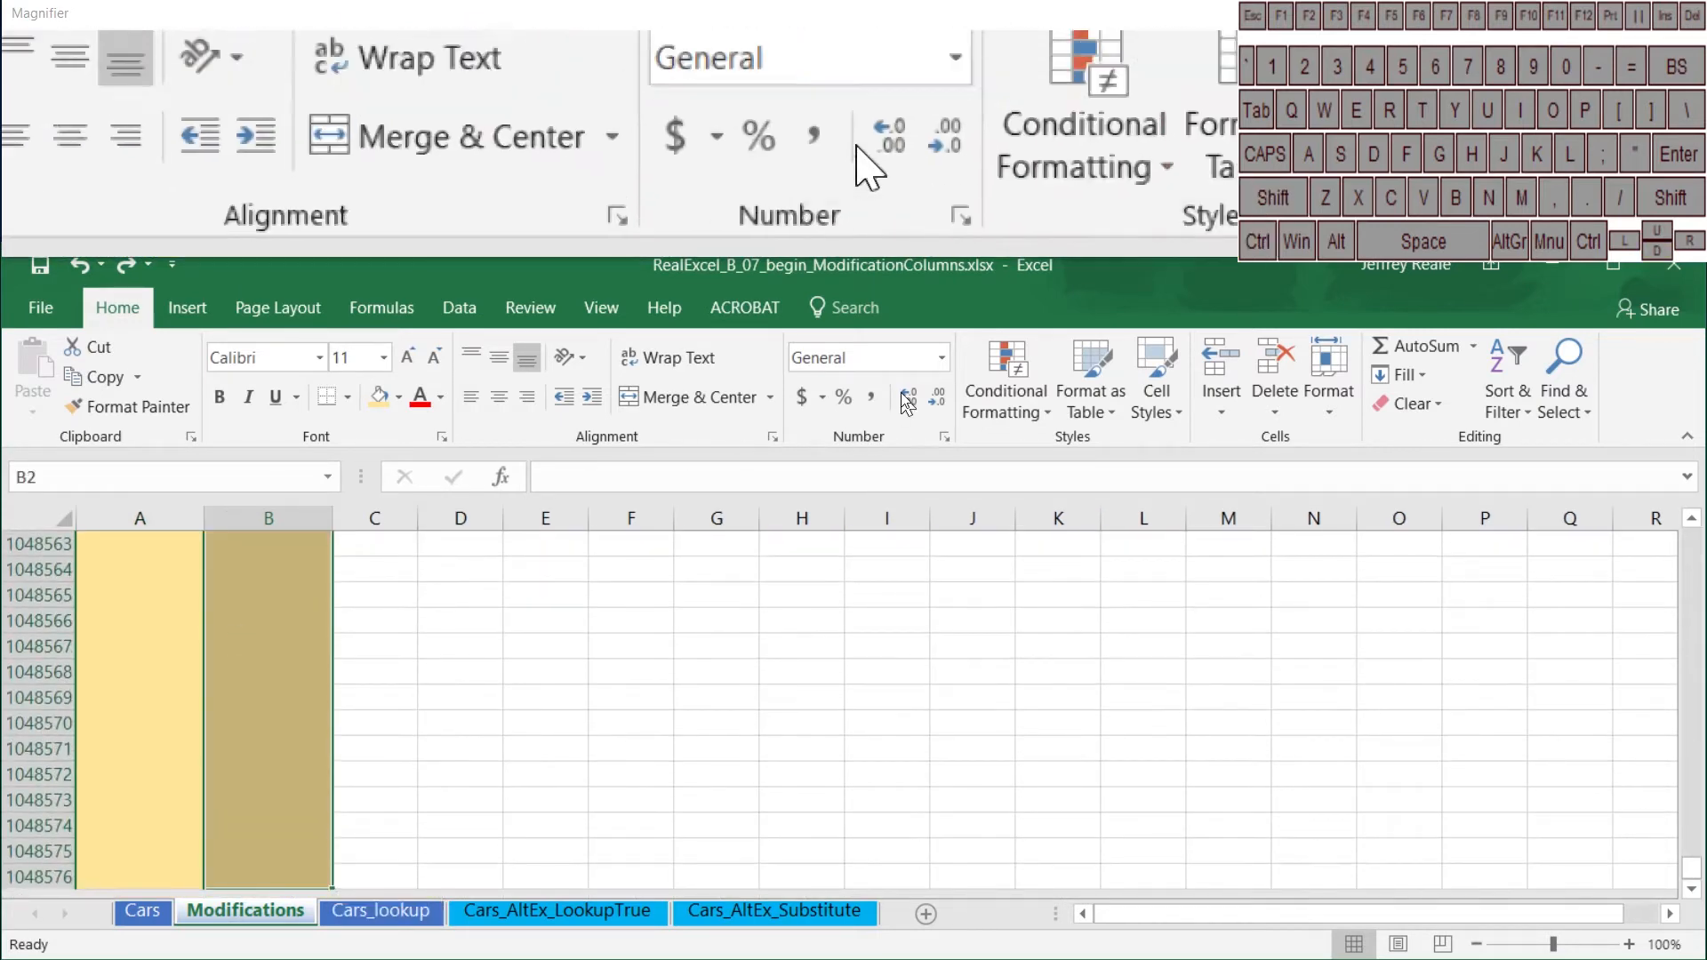
pyautogui.click(843, 397)
# Step: Name the range from A2:B2 down to the last row of the Modifications sheet _SalesModificationTable
pyautogui.click(128, 645)
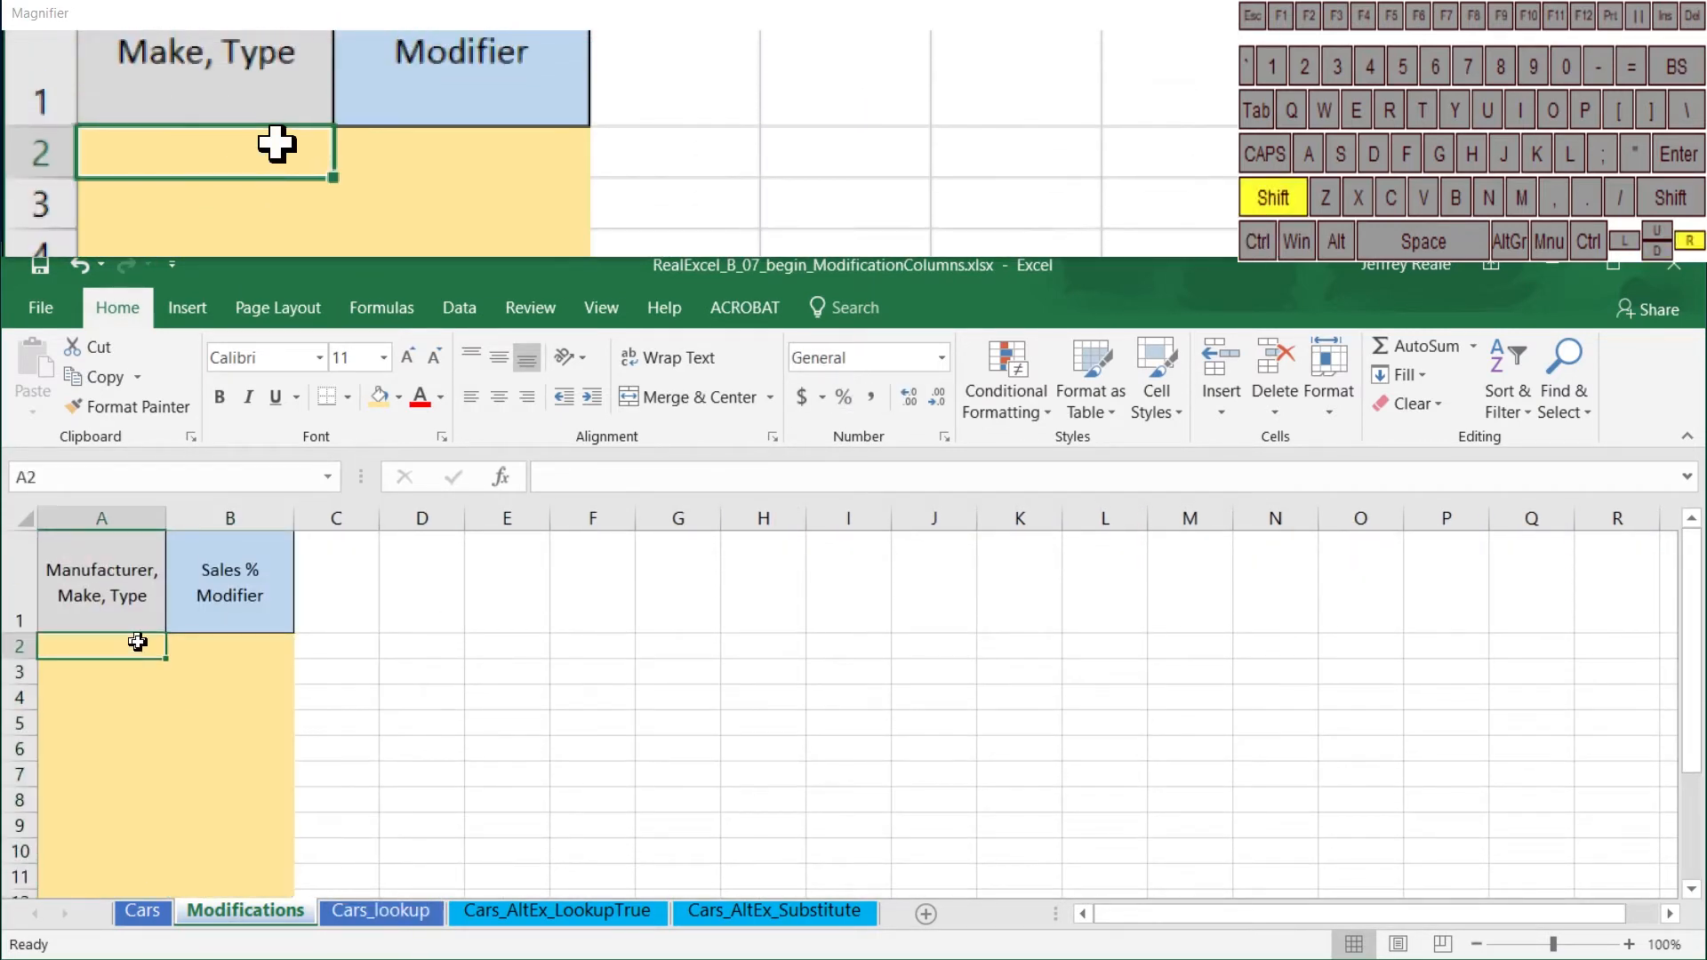
pyautogui.hotkey('shift', 'Right')
pyautogui.hotkey('ctrl', 'shift', 'Down')
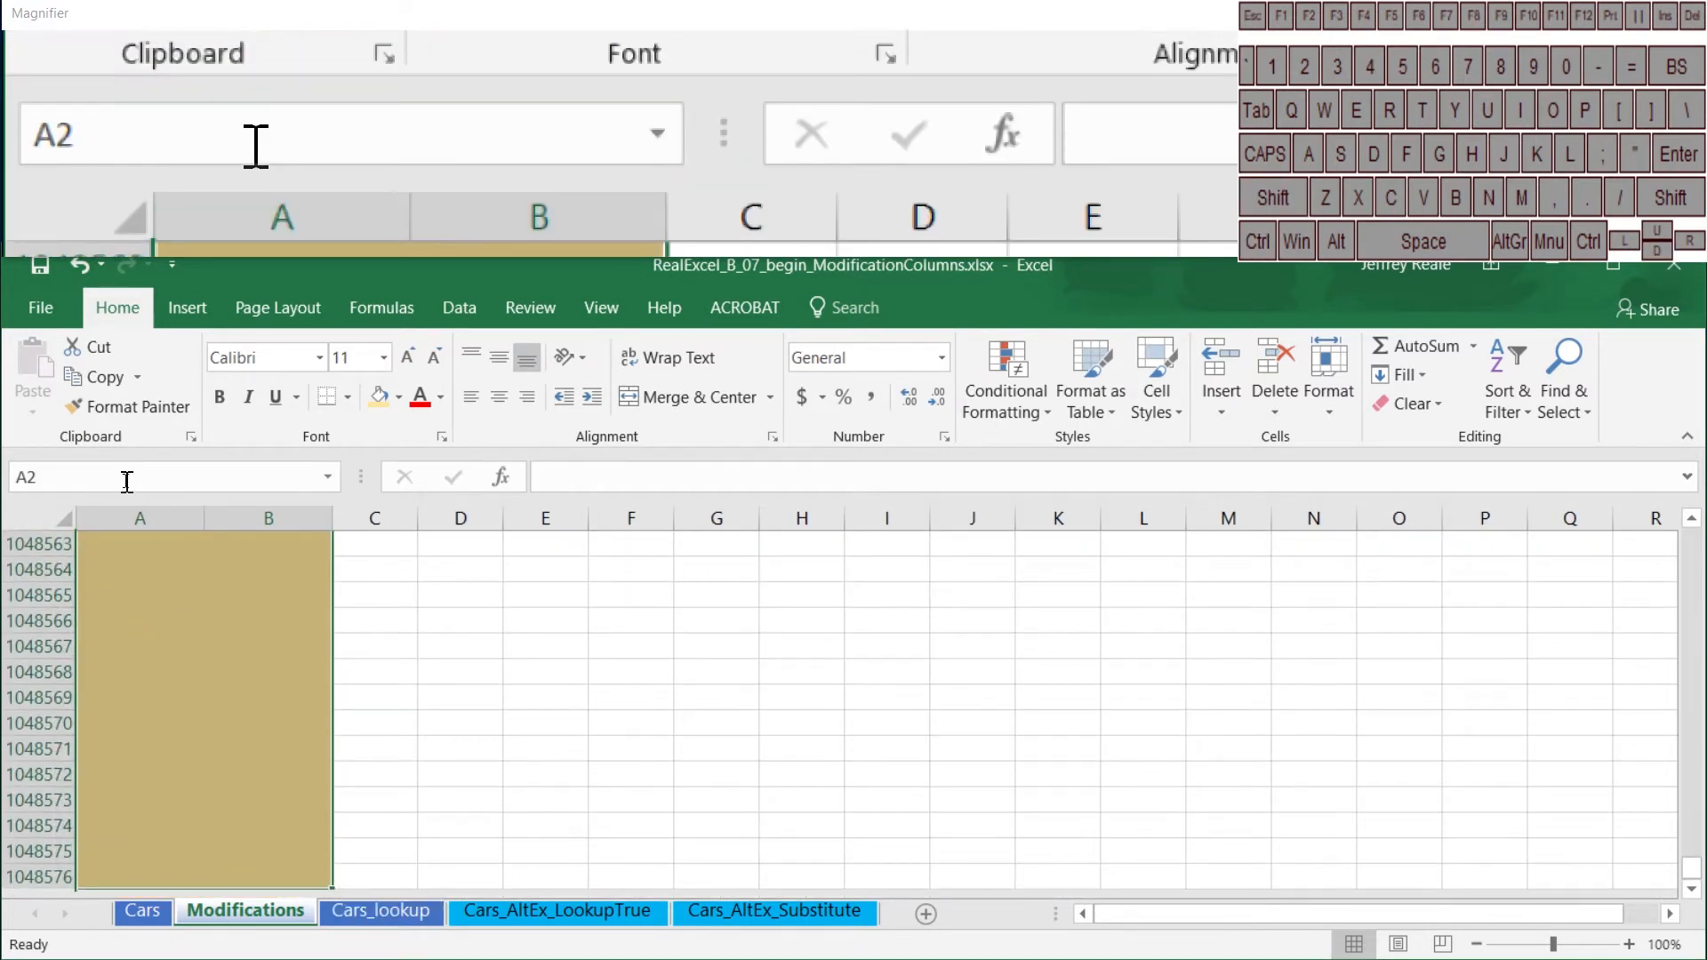
pyautogui.click(122, 478)
pyautogui.press('BackSpace')
pyautogui.write('_Sa')
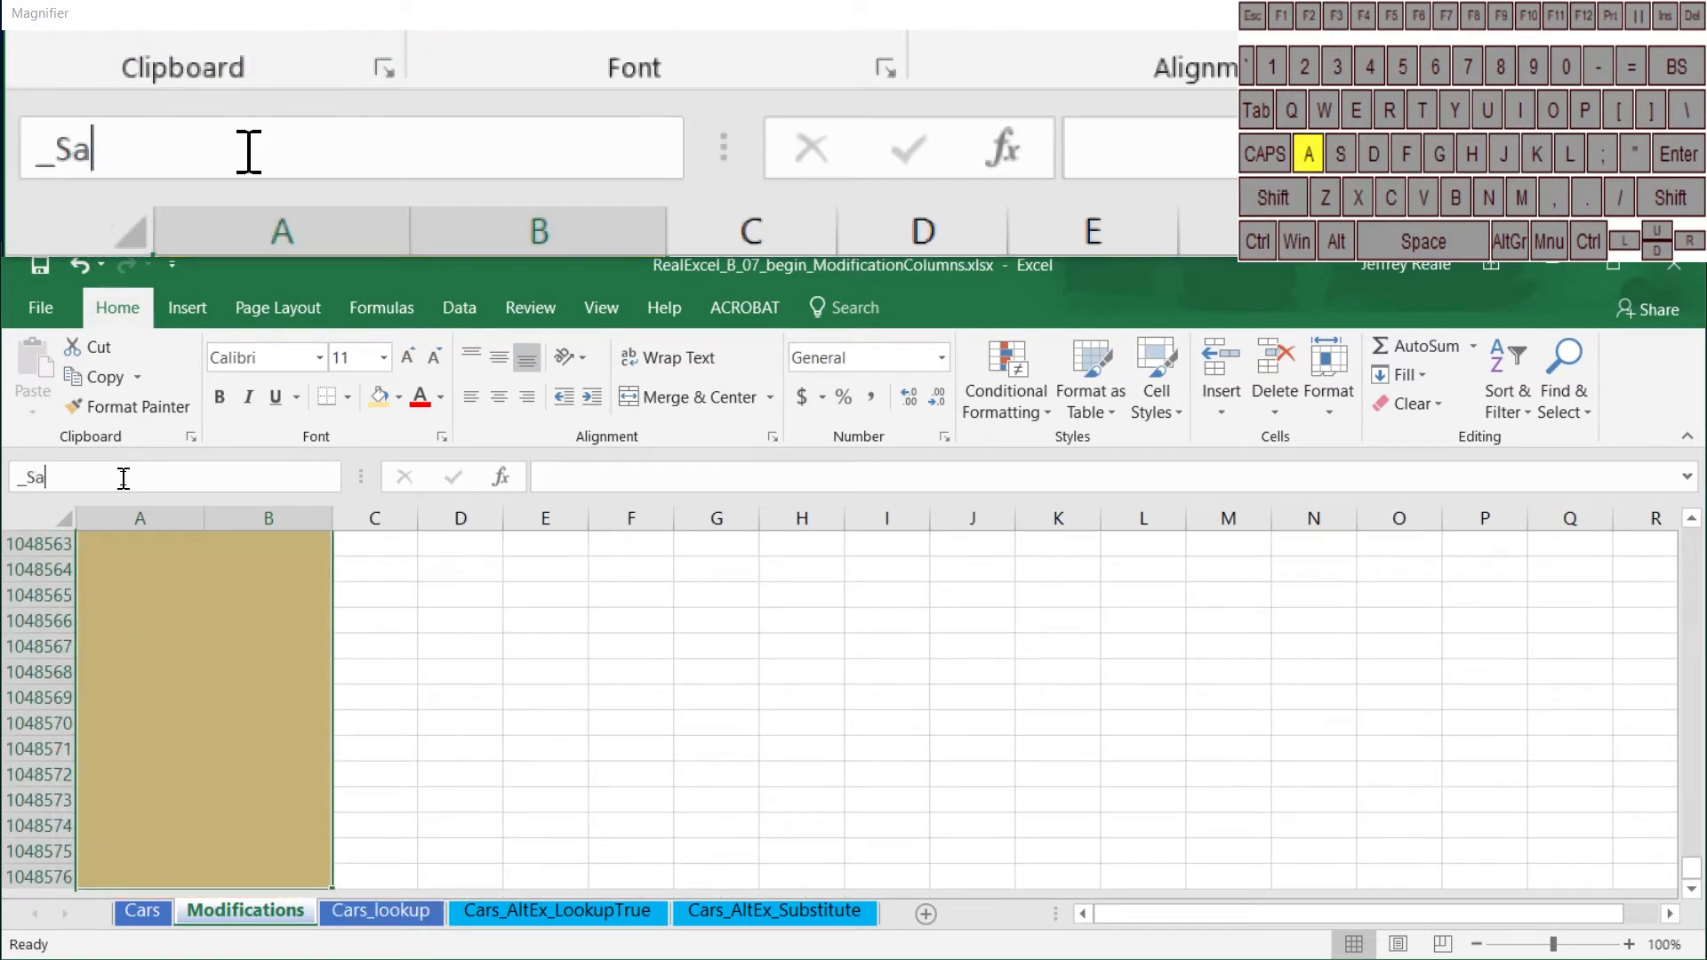
pyautogui.write('lesModif')
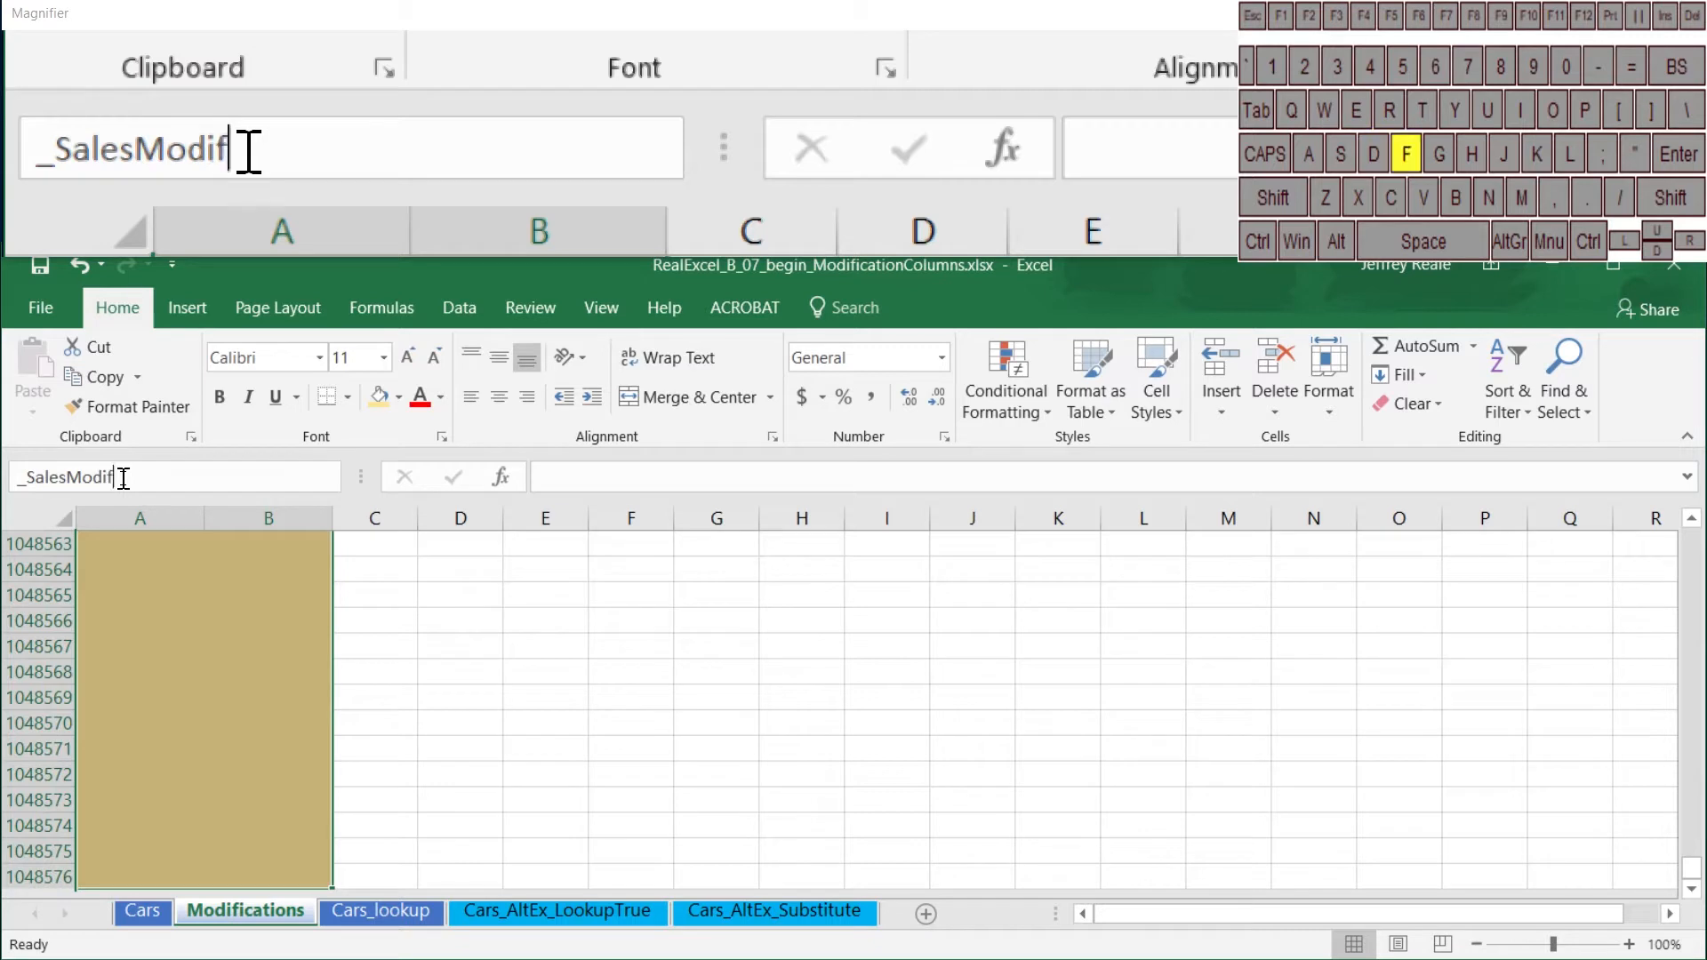
pyautogui.write('icationTable')
pyautogui.press('Return')
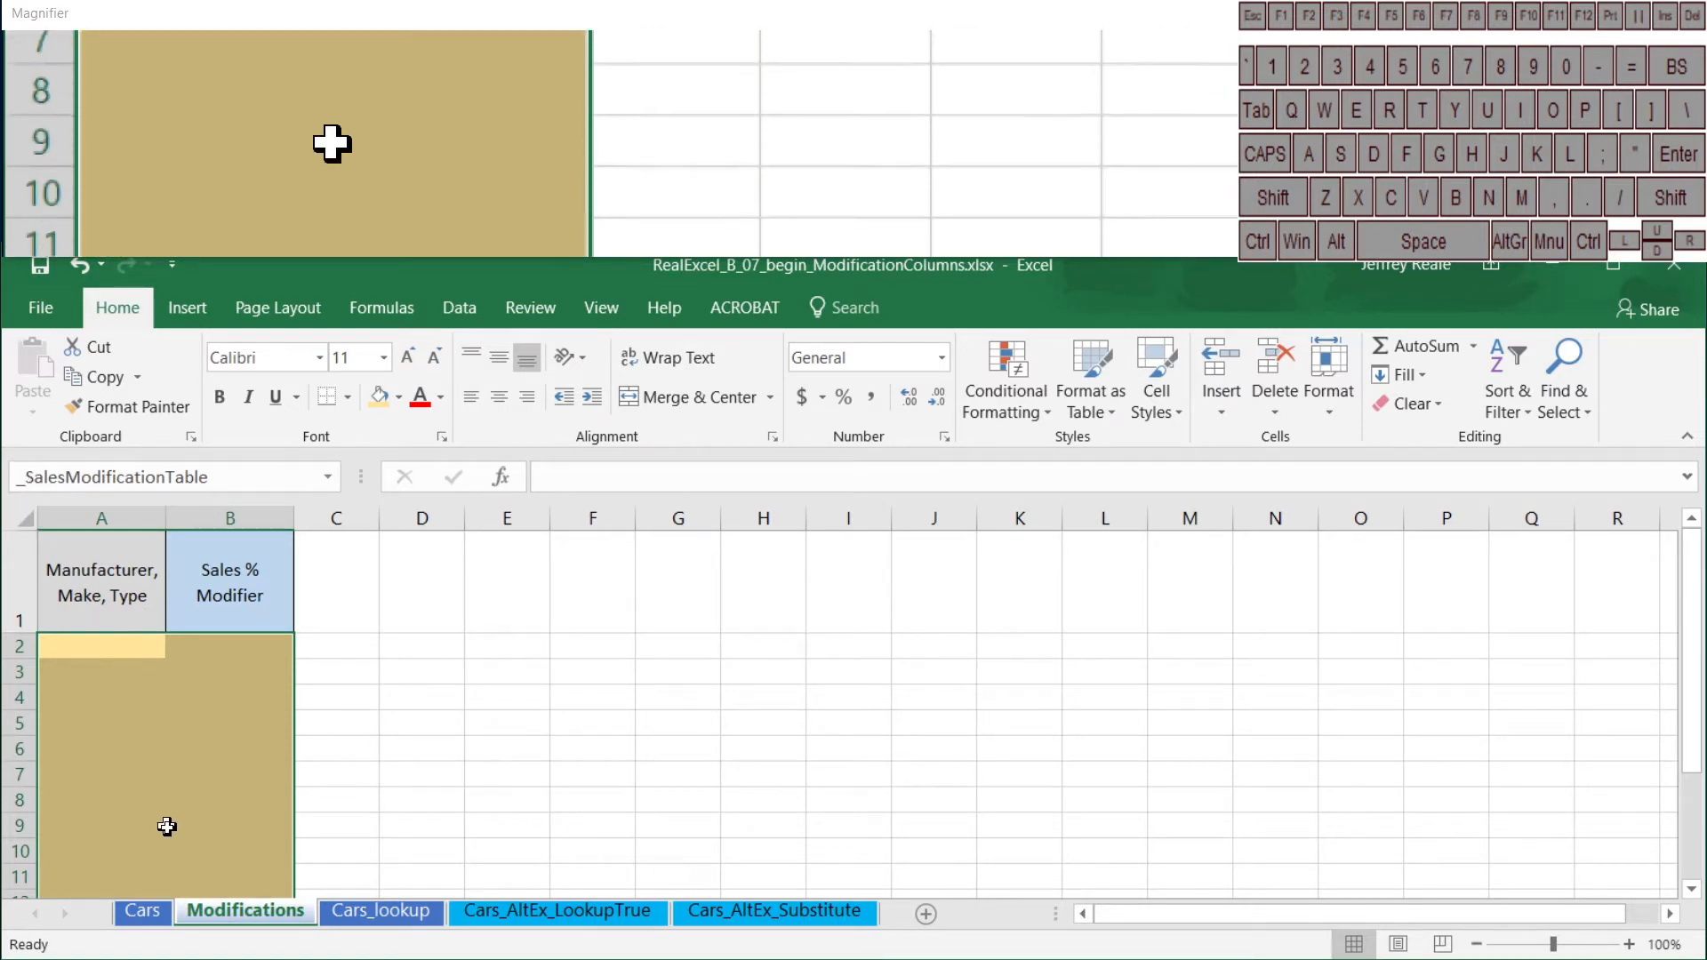
# Step: Copy Audi 90, Compact and Audi 100, Midsize from J5:J6 of the Cars sheet into A2:A3 of Modifications as values only
pyautogui.click(153, 912)
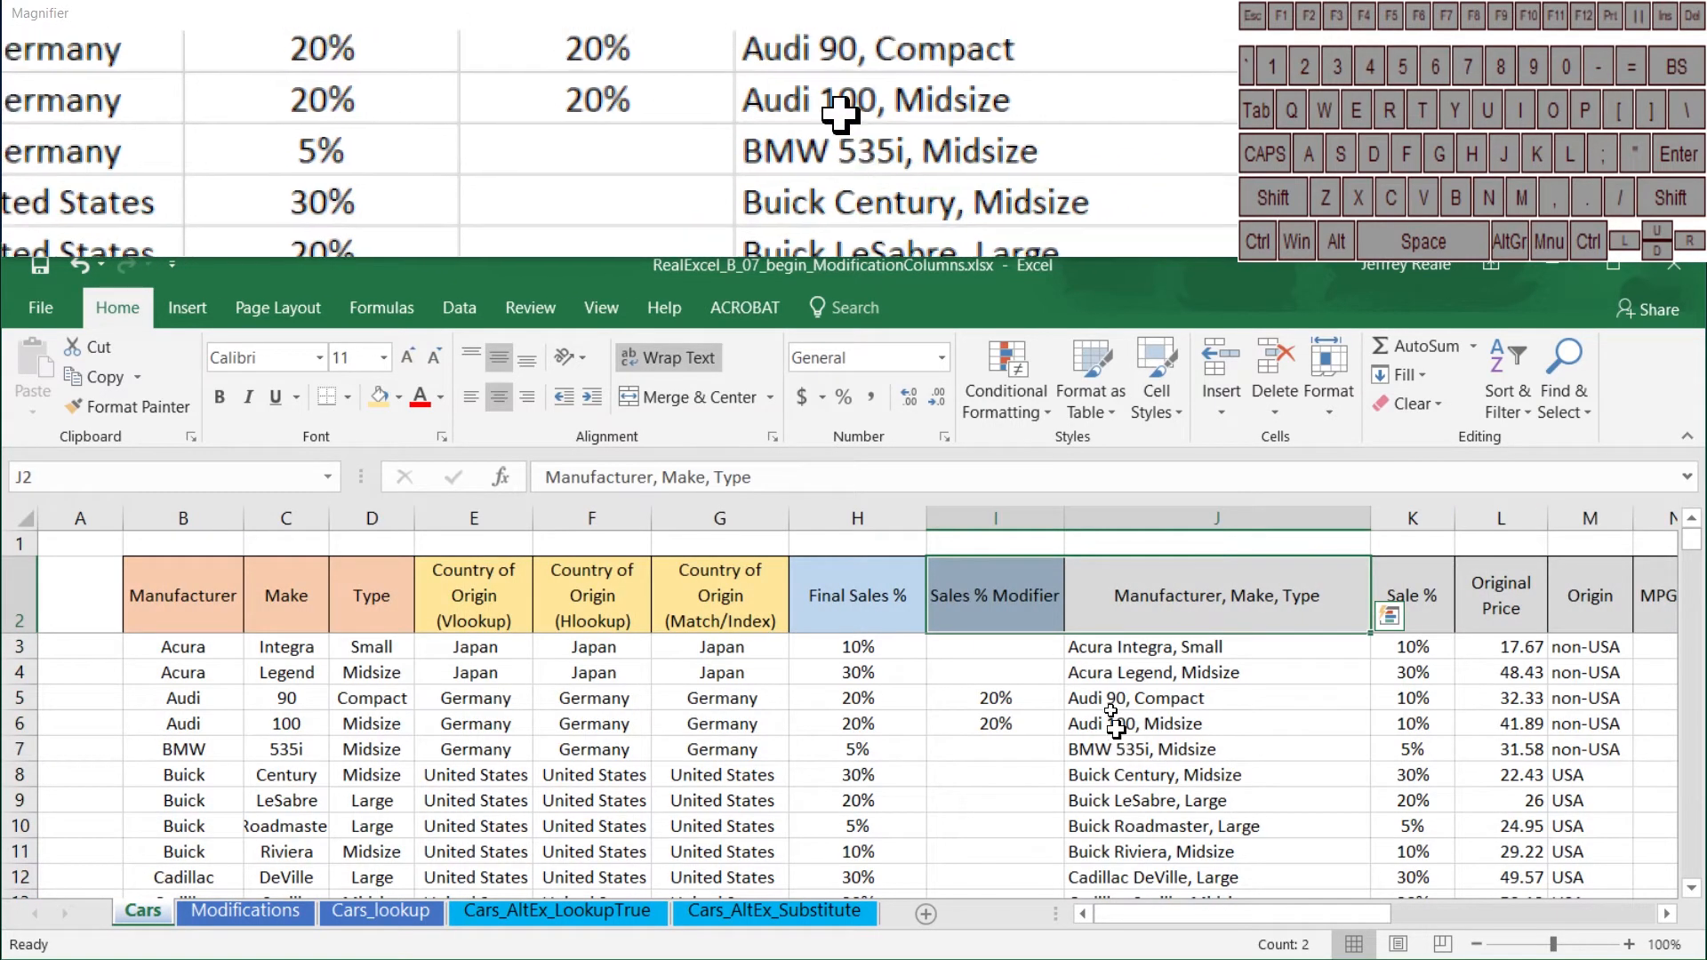
pyautogui.click(1172, 704)
pyautogui.keyDown('shift'); pyautogui.click(1164, 723); pyautogui.keyUp('shift')
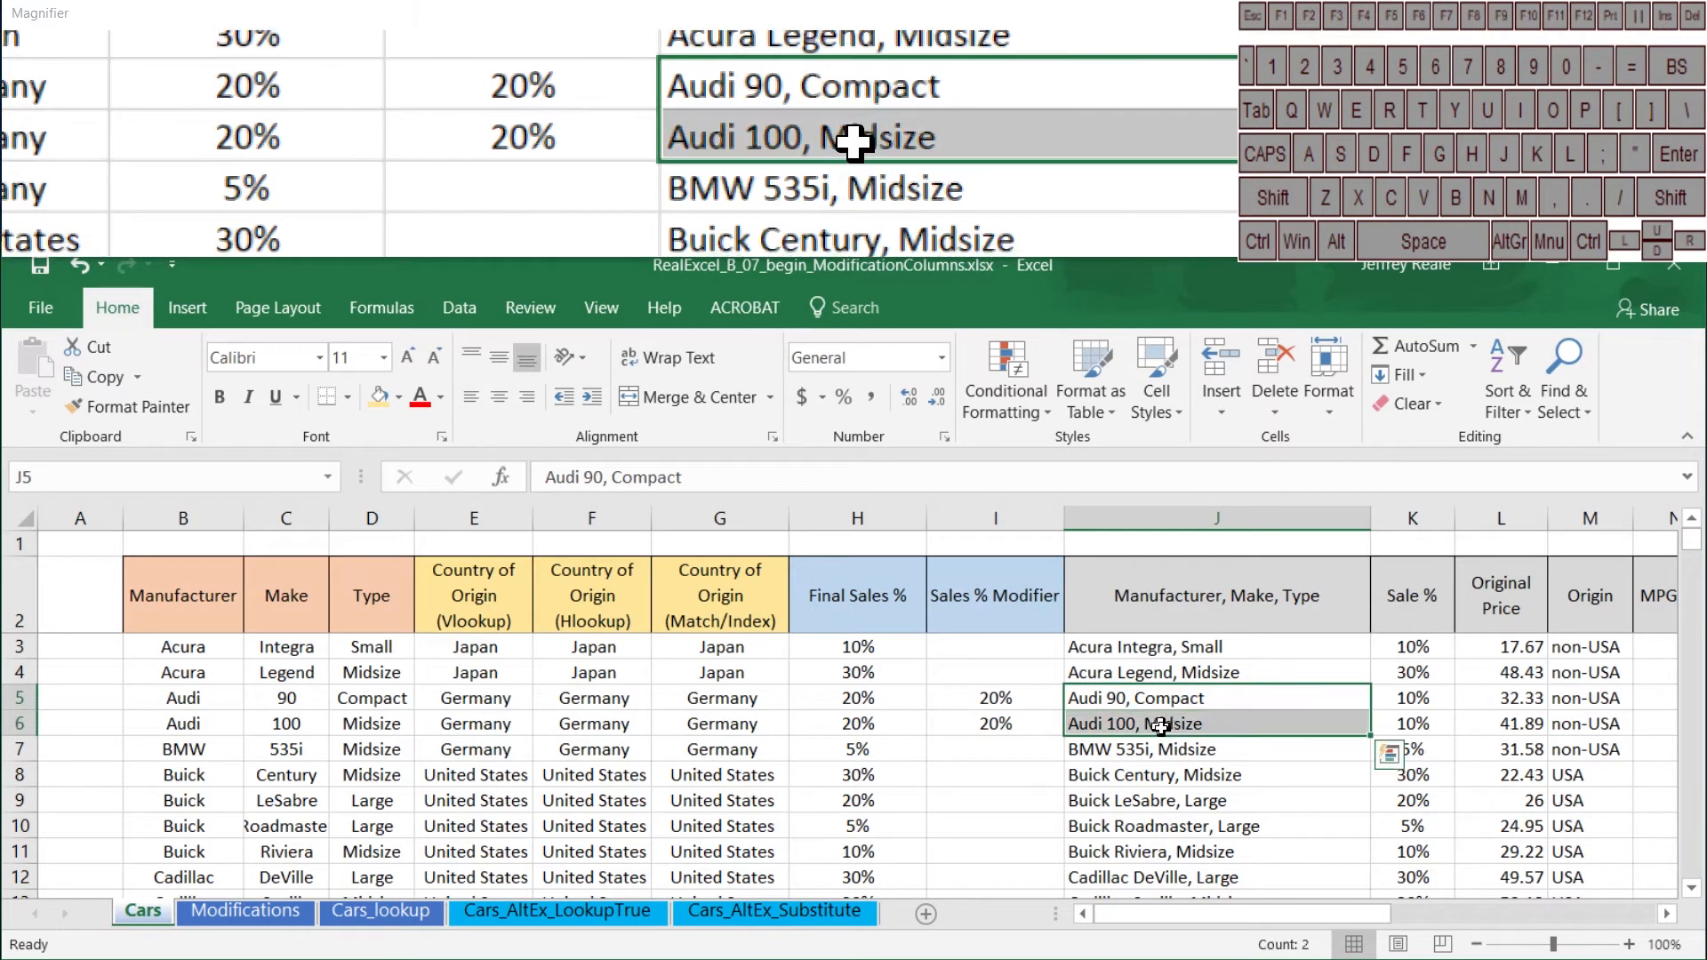
pyautogui.hotkey('ctrl', 'c')
pyautogui.click(249, 908)
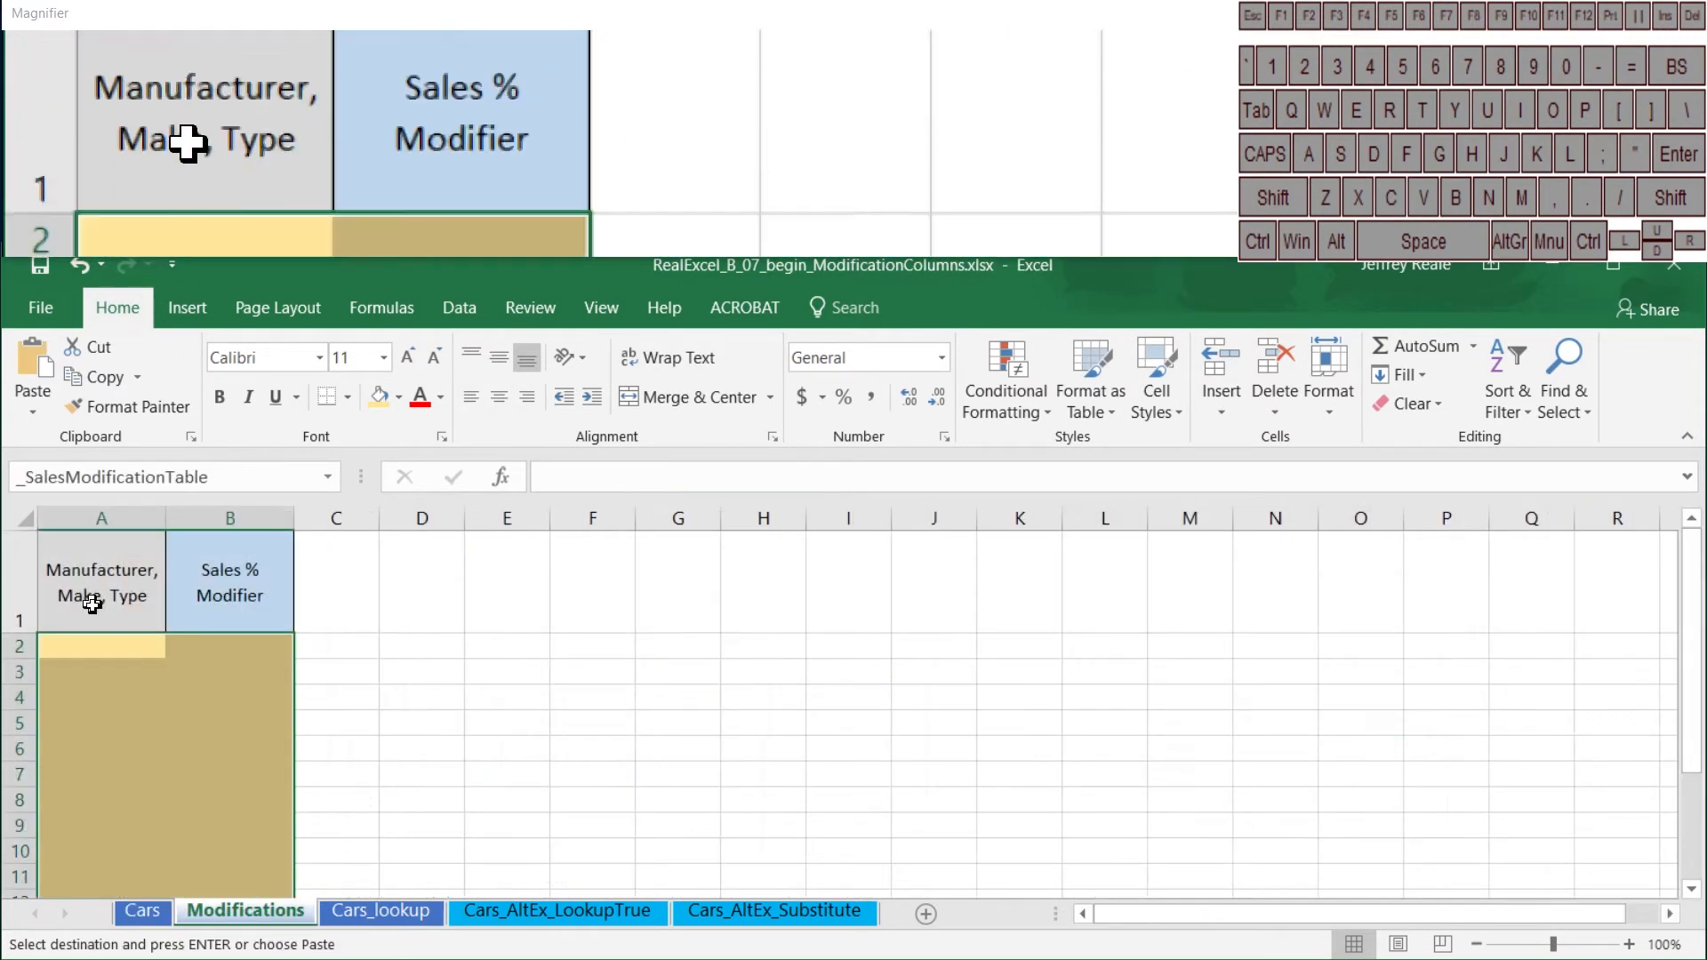
pyautogui.click(93, 646)
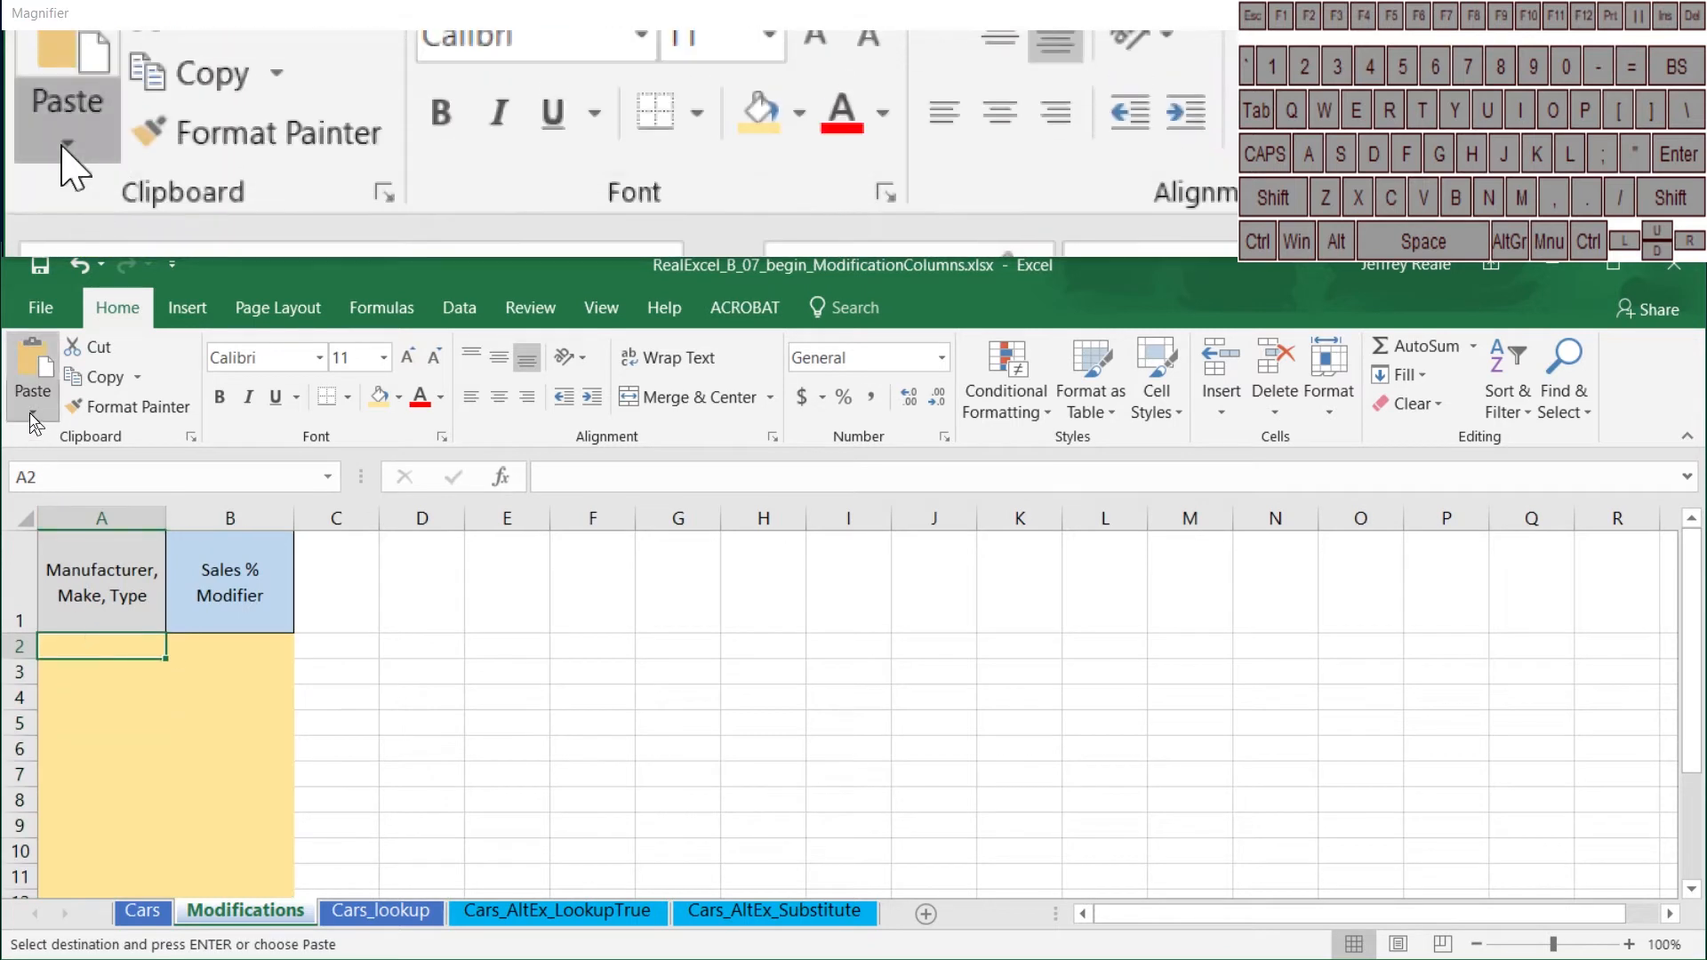
pyautogui.click(33, 411)
pyautogui.click(30, 583)
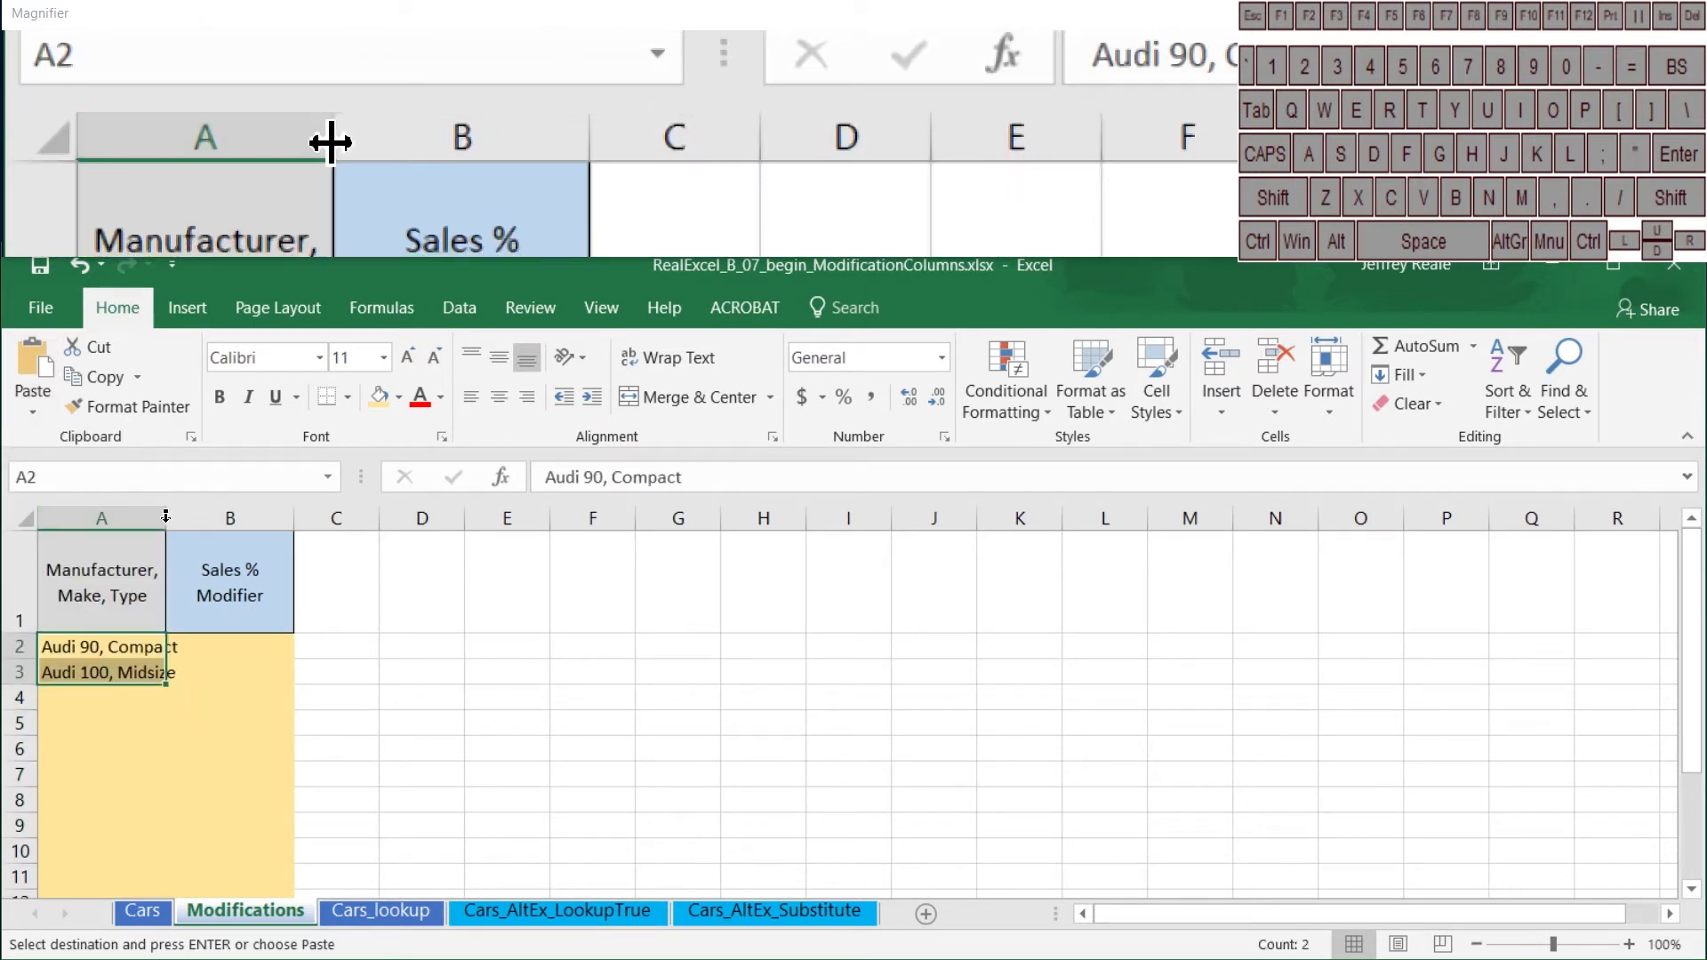
# Step: Fit column A to its contents and enter a Sales % Modifier of 20% for both Audi entries in B2:B3
pyautogui.doubleClick(160, 517)
pyautogui.click(91, 767)
pyautogui.click(205, 642)
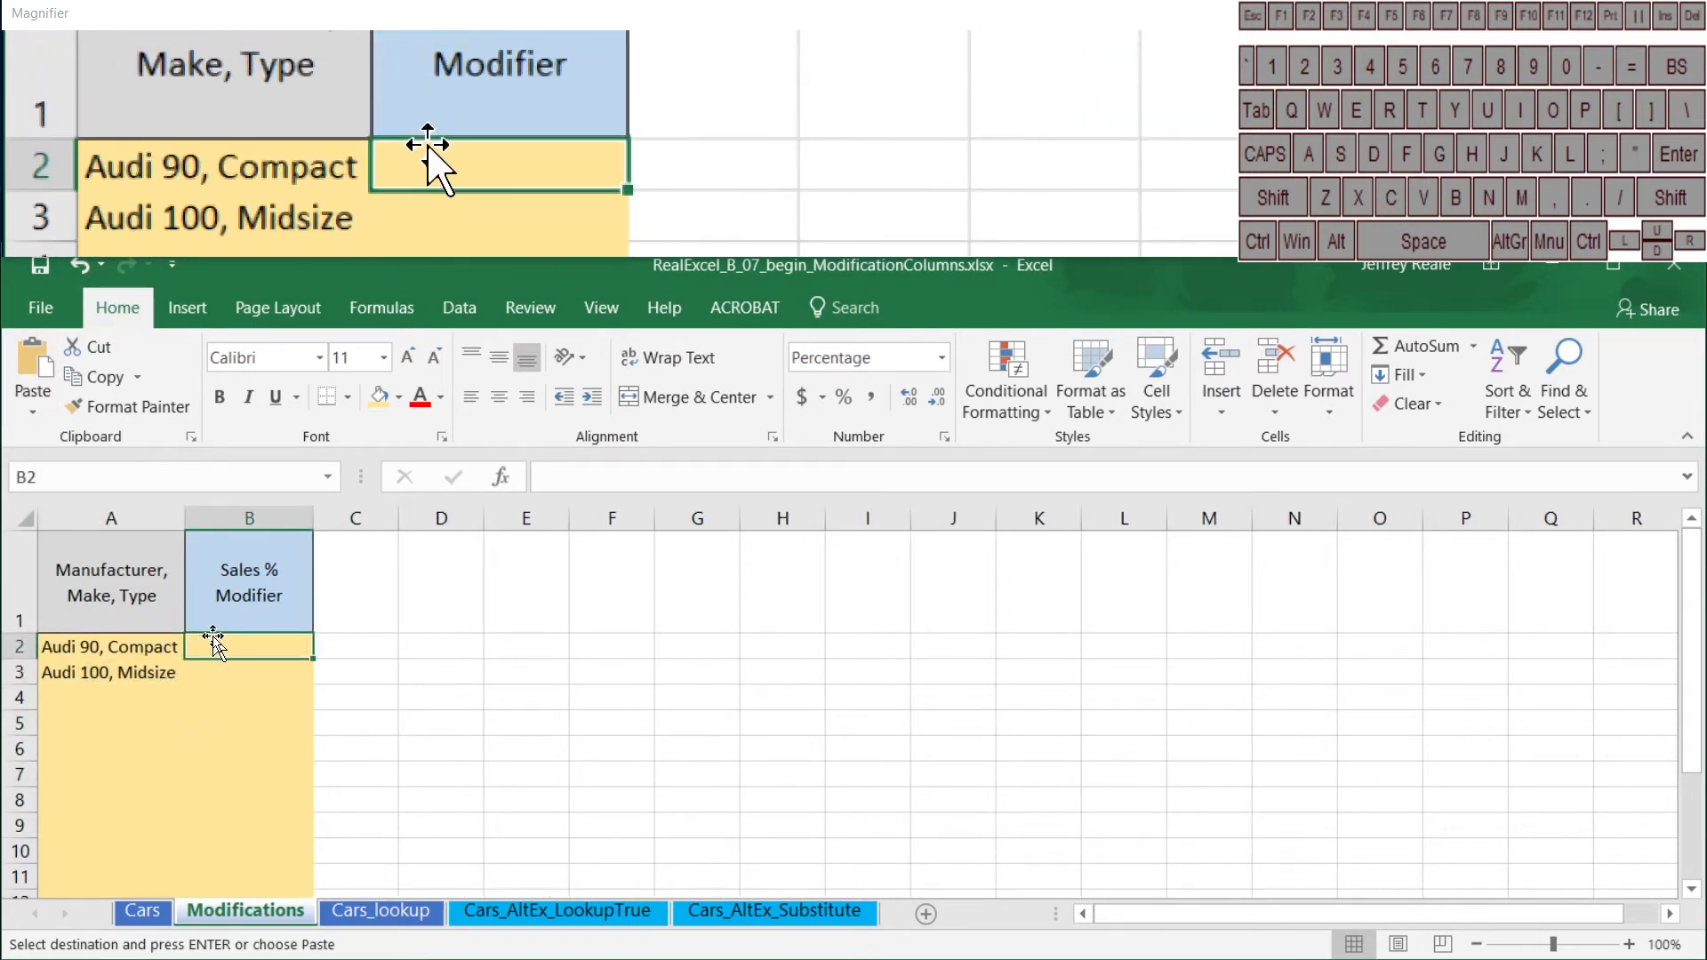
pyautogui.write('20%')
pyautogui.press('Return')
pyautogui.write('20%')
pyautogui.press('Return')
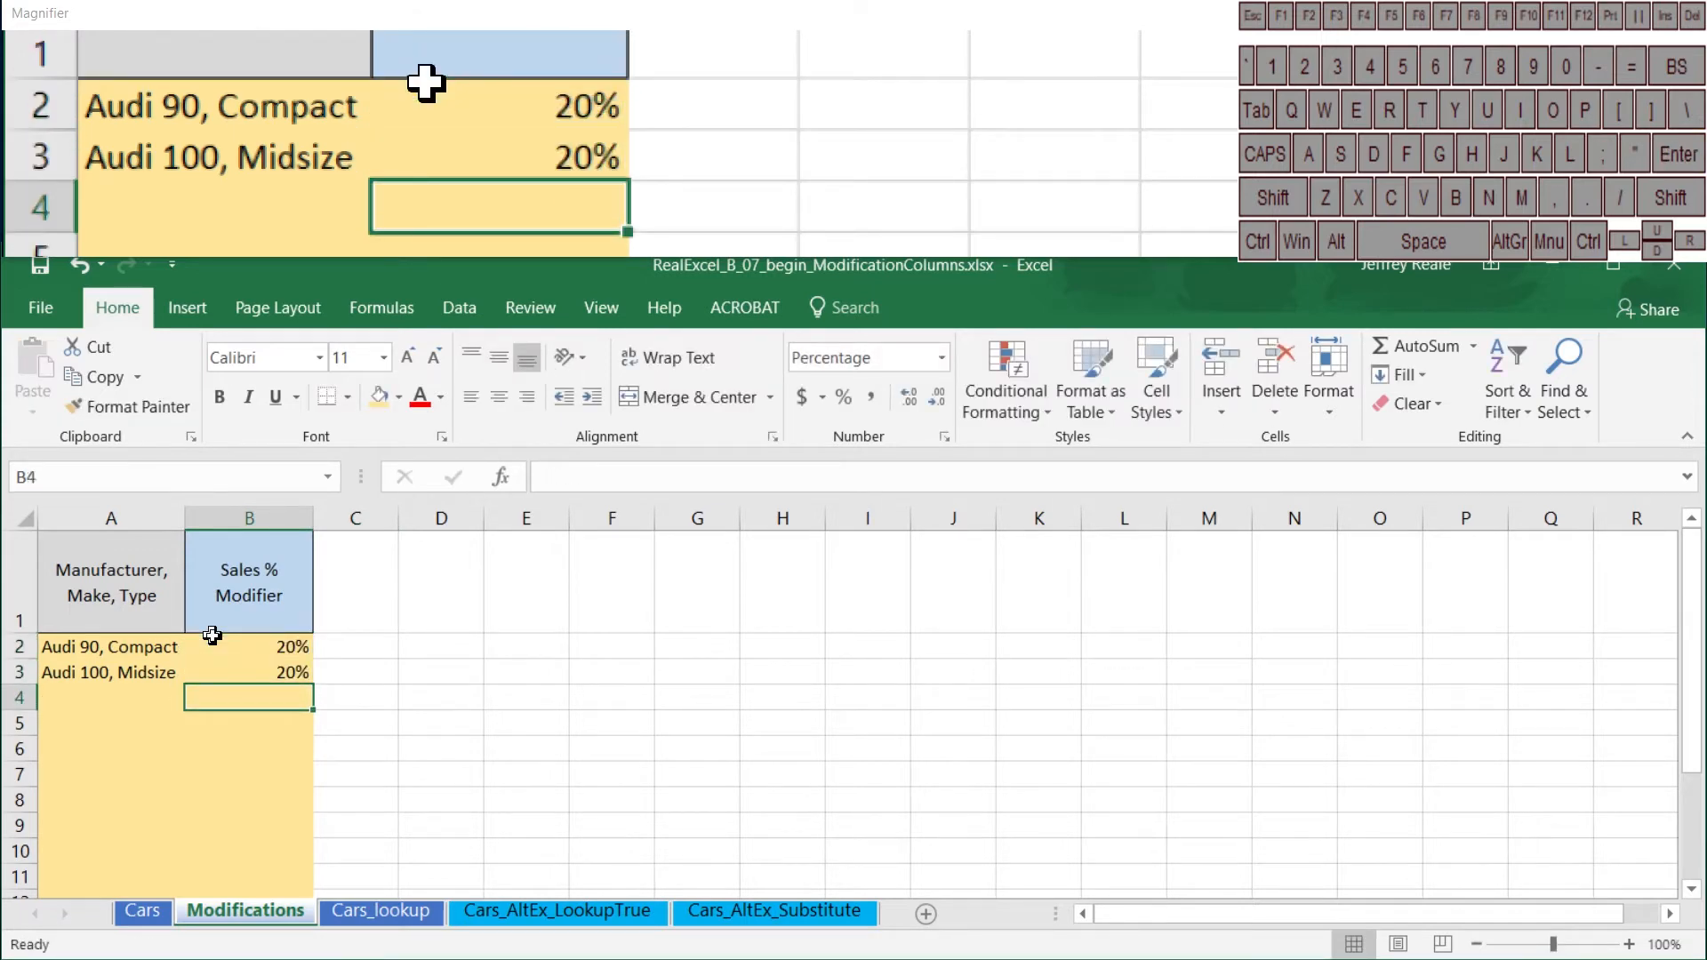
# Step: In I3 of the Cars sheet, enter =VLOOKUP($J3,_SalesModificationTable,2,FALSE) to retrieve the Sales % Modifier
pyautogui.click(142, 910)
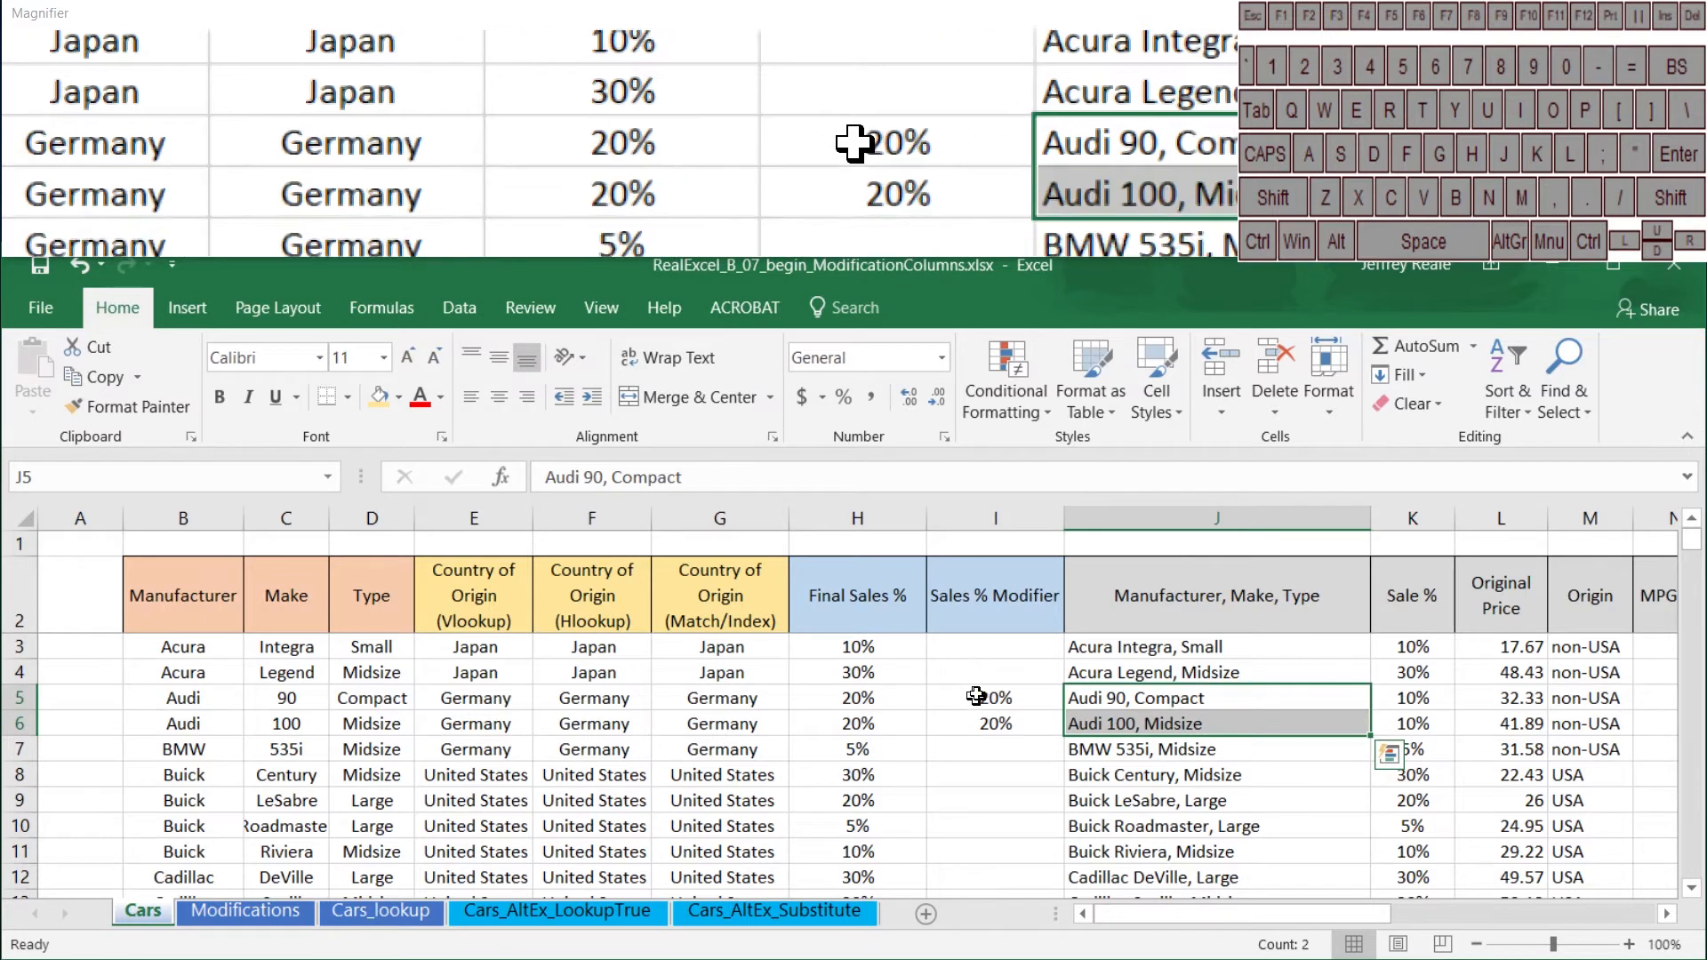
pyautogui.click(973, 655)
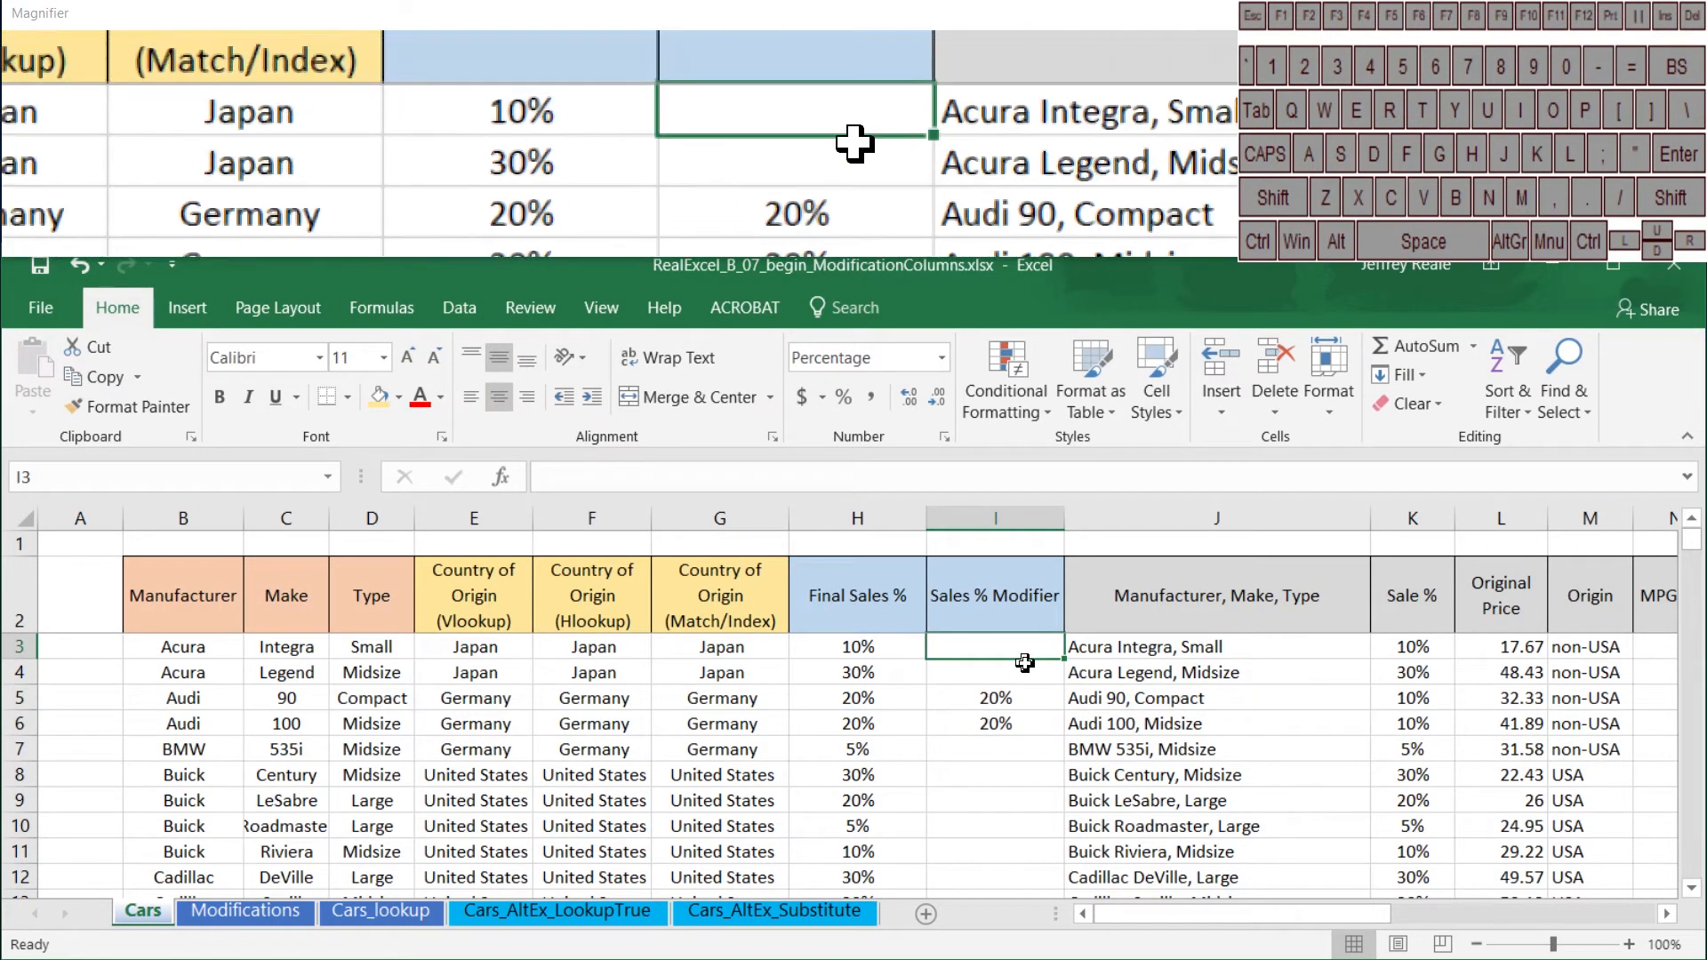
pyautogui.write('=vl')
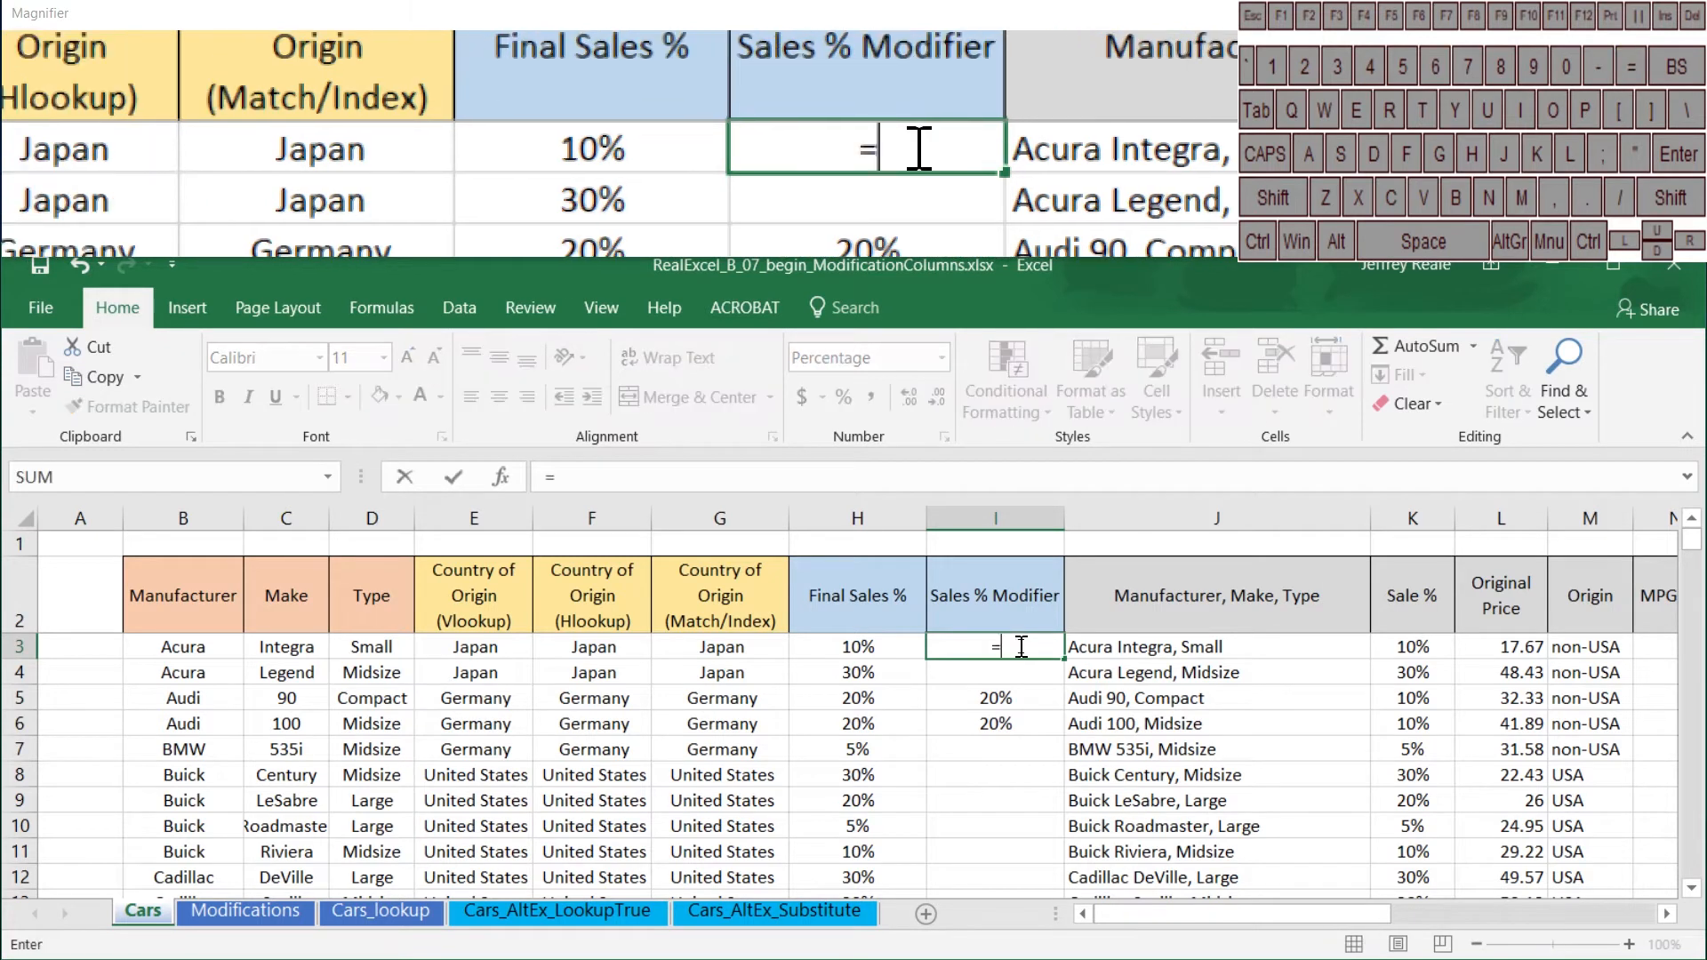
pyautogui.press('Tab')
pyautogui.press('Right')
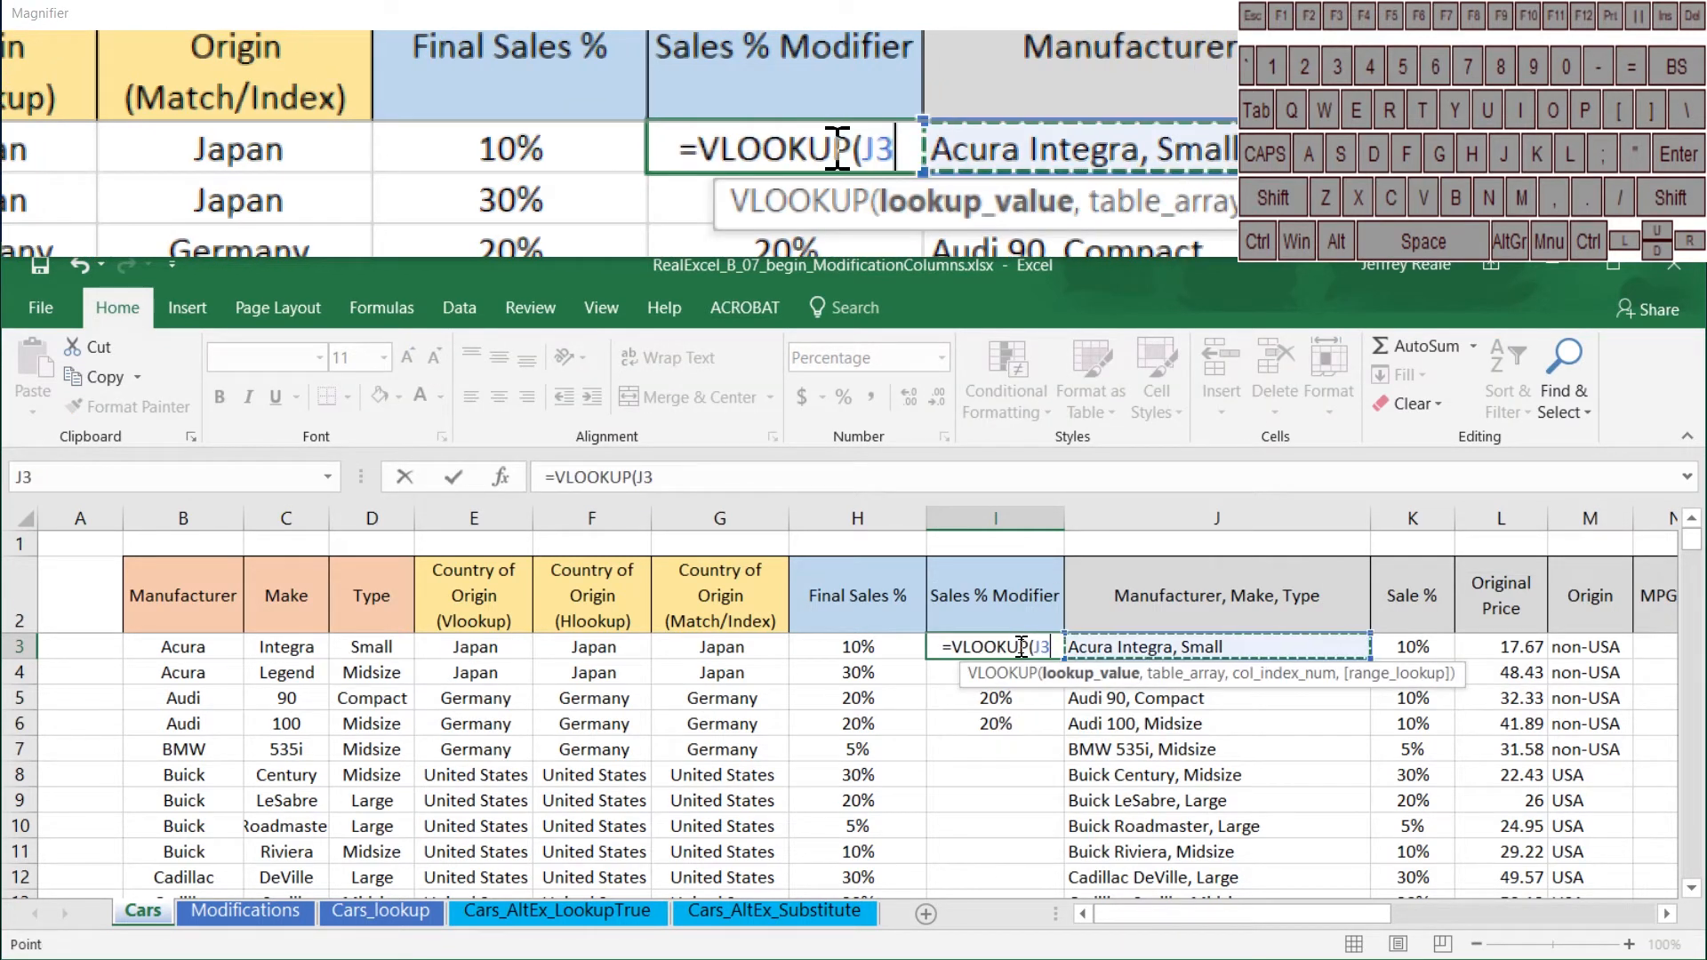
pyautogui.press('F4')
pyautogui.press('F4')
pyautogui.press('F4')
pyautogui.write(',')
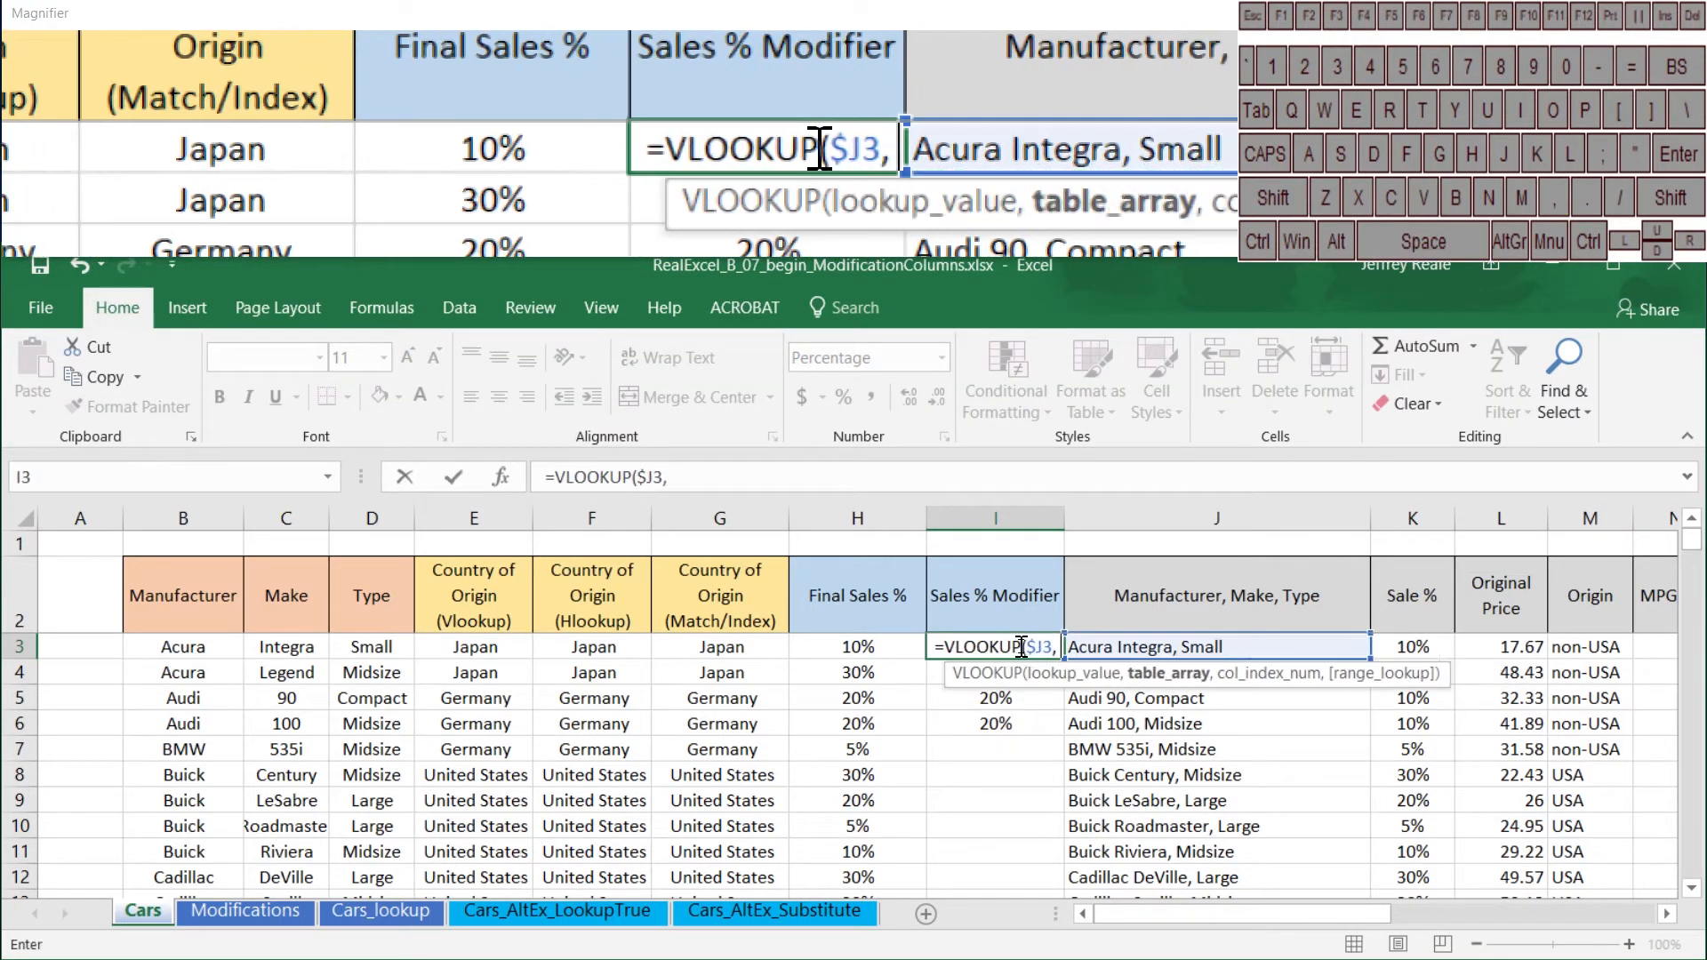
pyautogui.write('_')
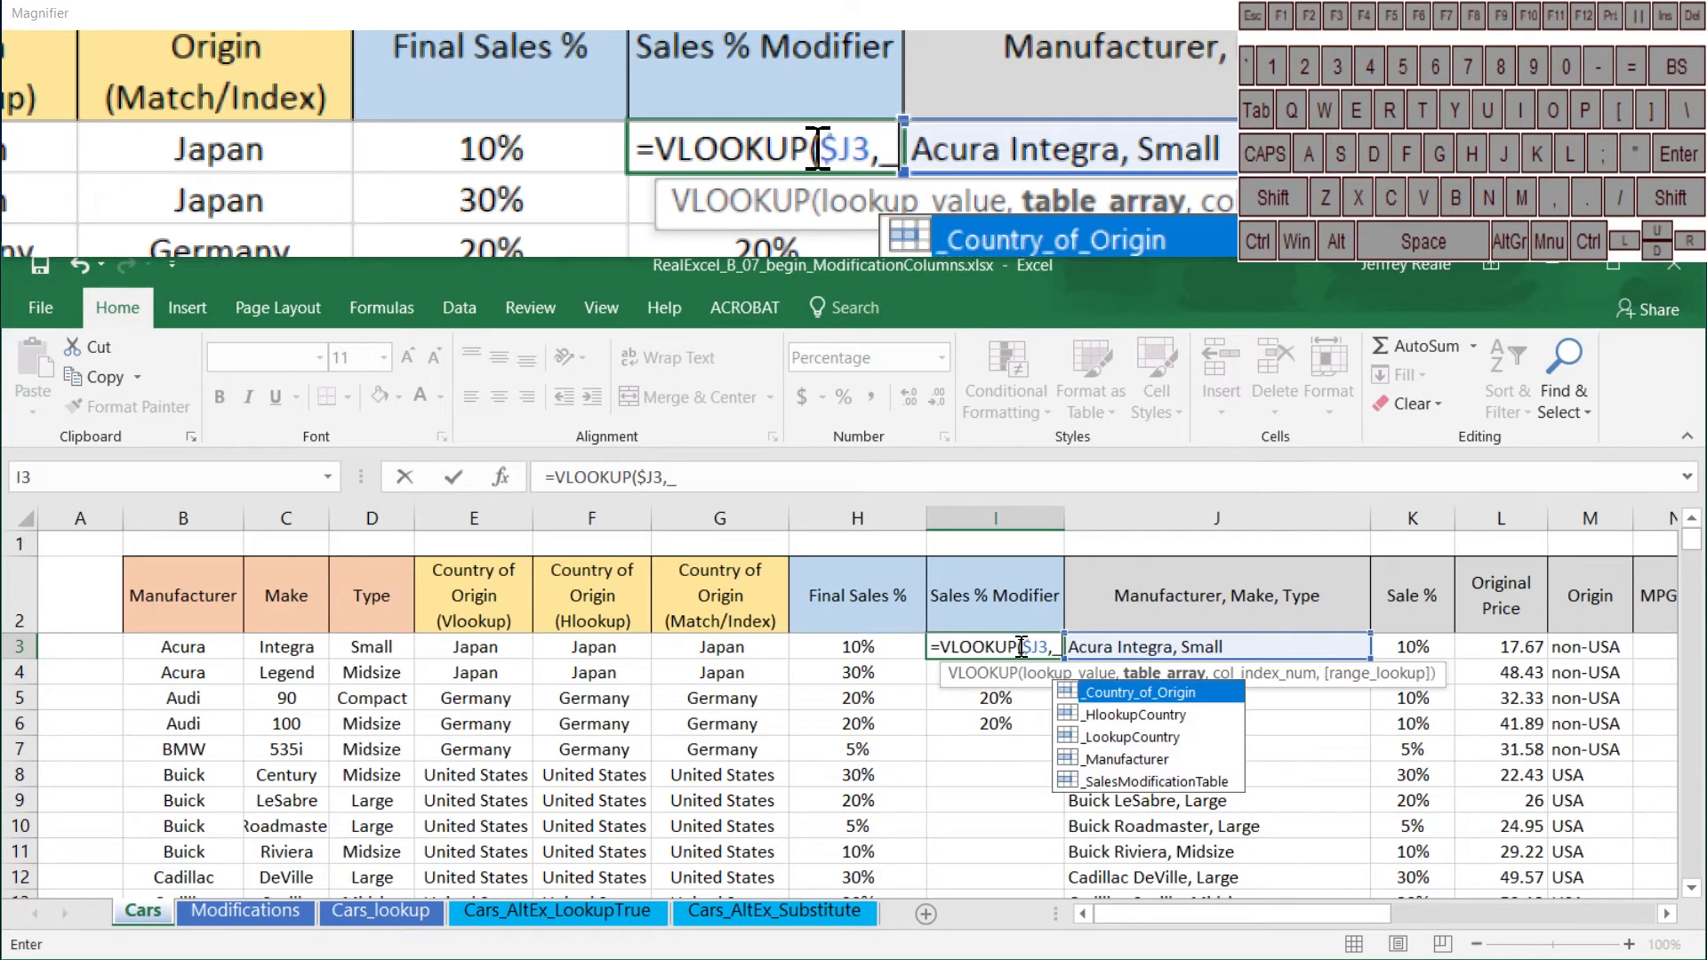
pyautogui.write('sal')
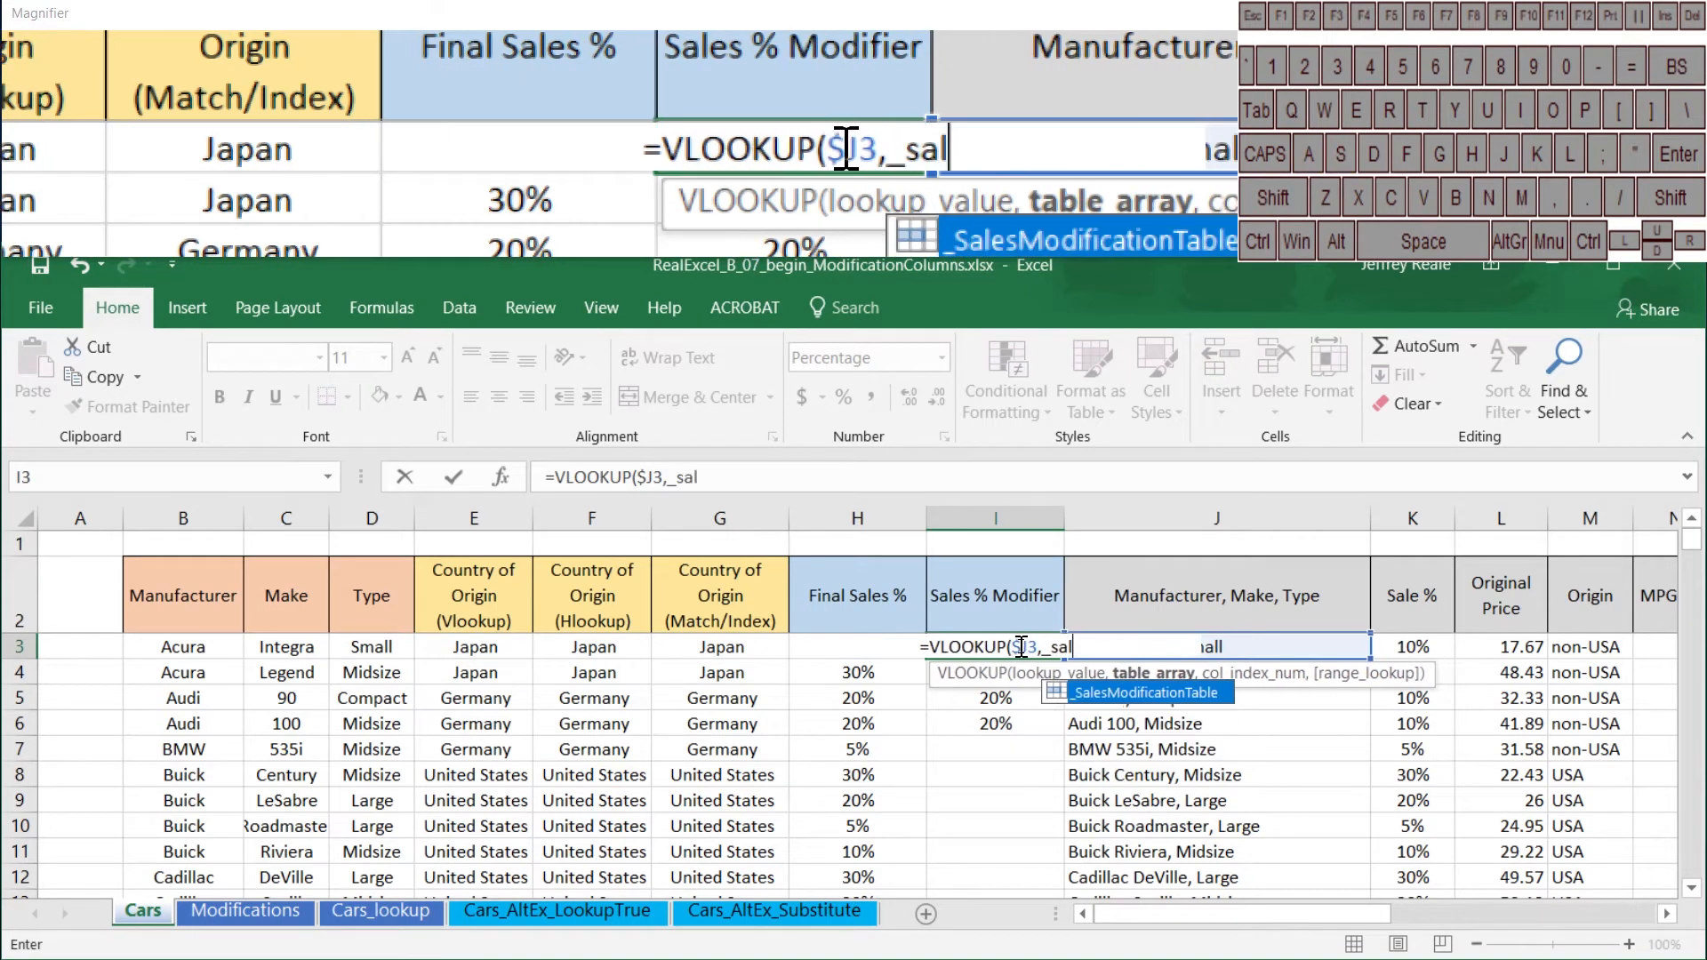
pyautogui.press('Tab')
pyautogui.write(',')
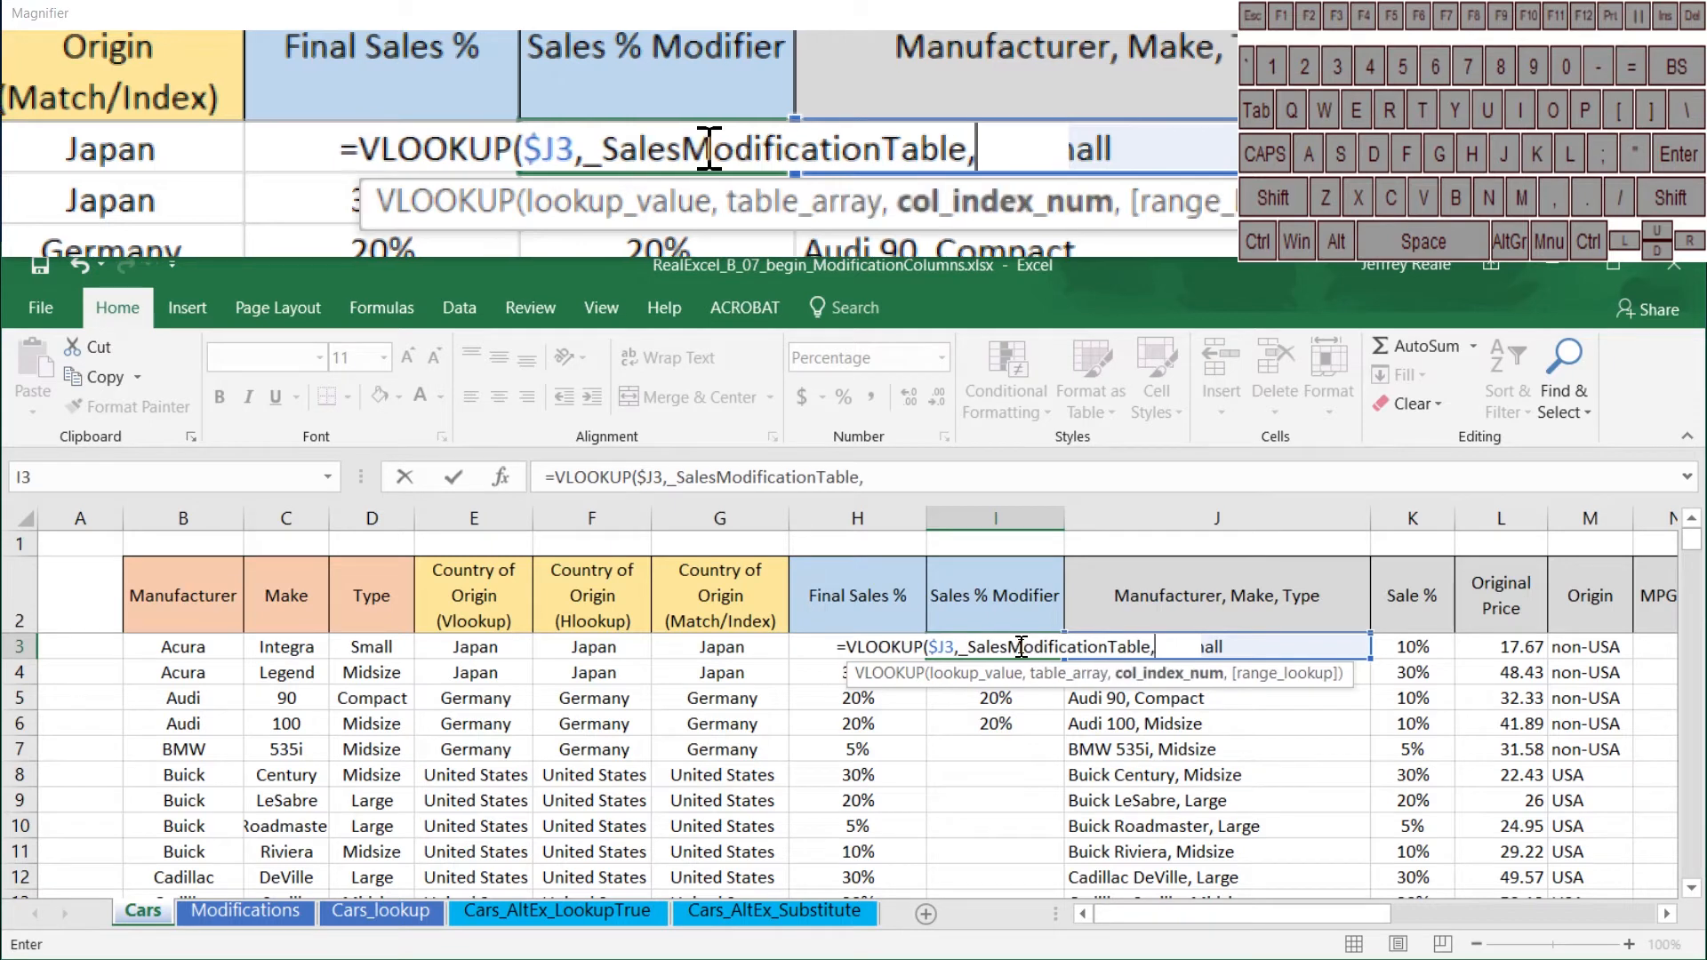
pyautogui.write('2,')
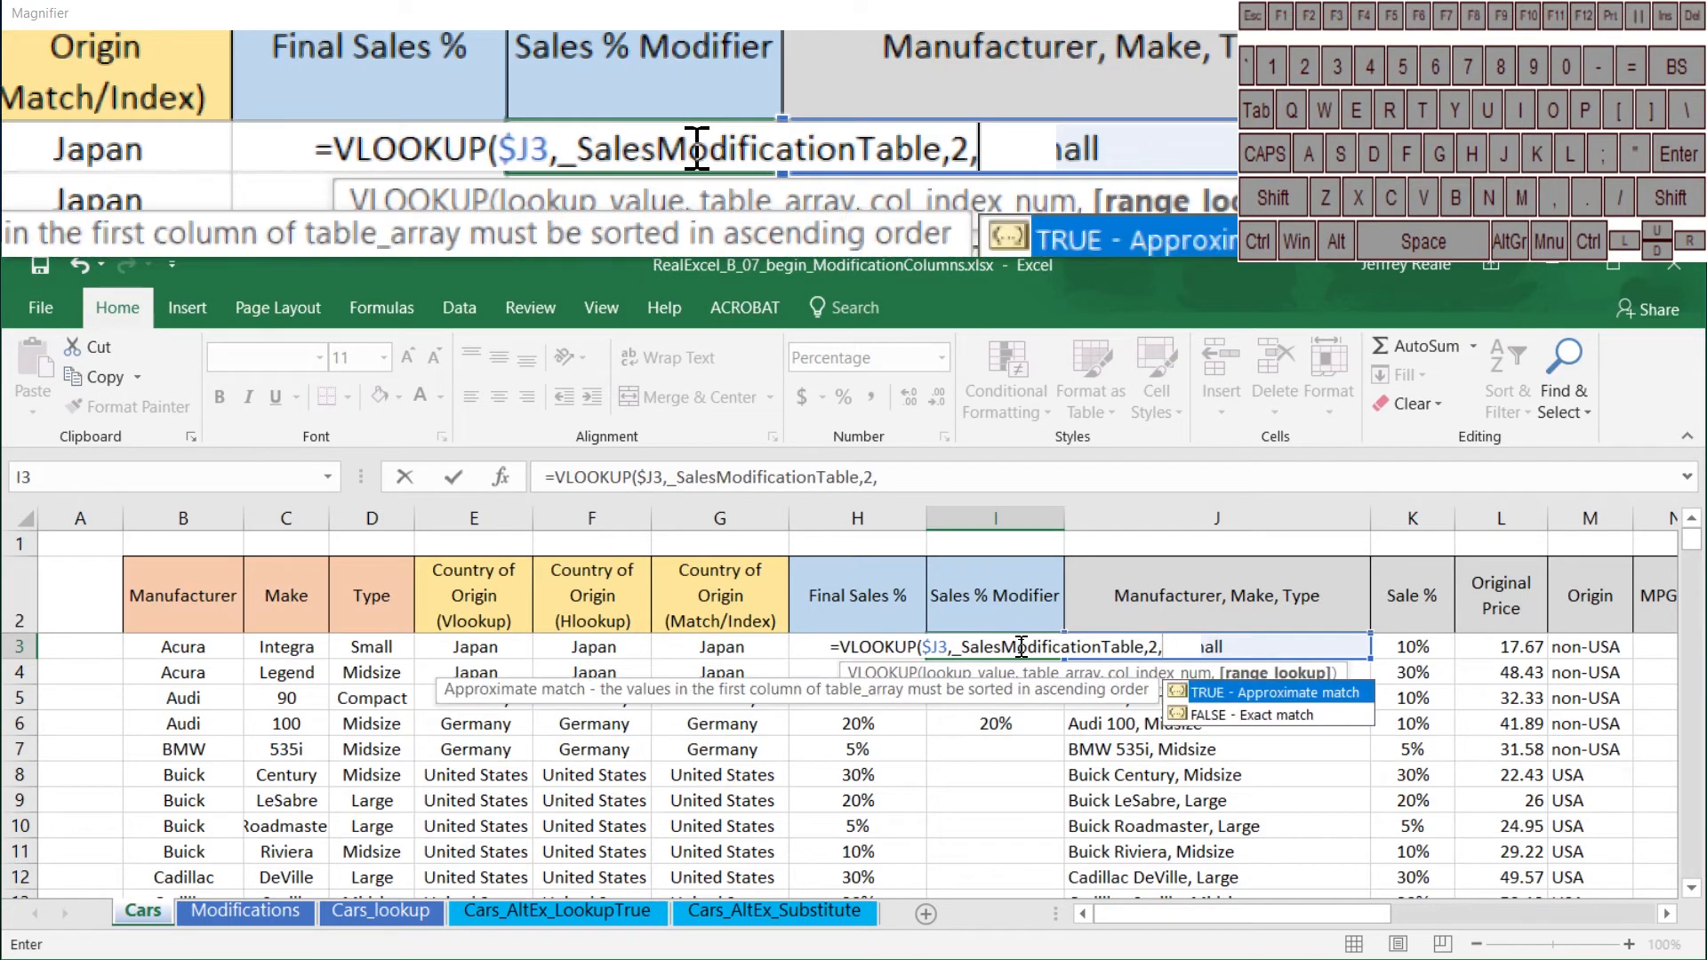
pyautogui.write('false)')
pyautogui.press('Return')
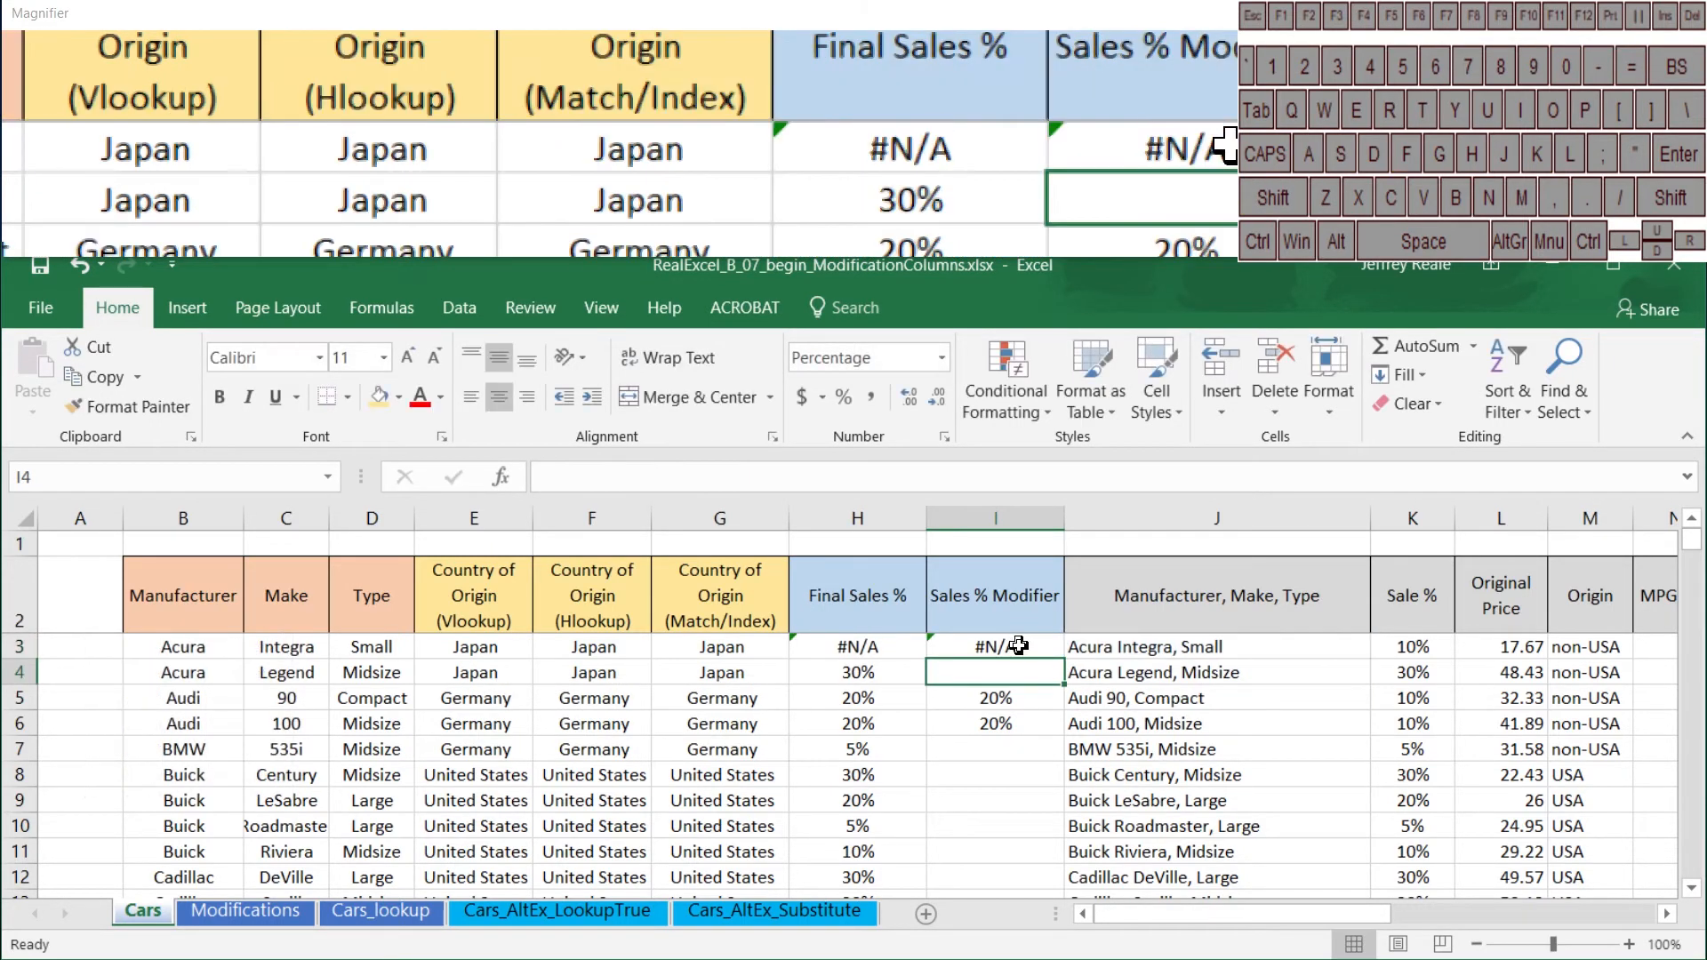
# Step: Fill the VLOOKUP formula from I3 down through I9 of the Sales % Modifier column
pyautogui.click(1115, 638)
pyautogui.press('Down')
pyautogui.press('Down')
pyautogui.press('Down')
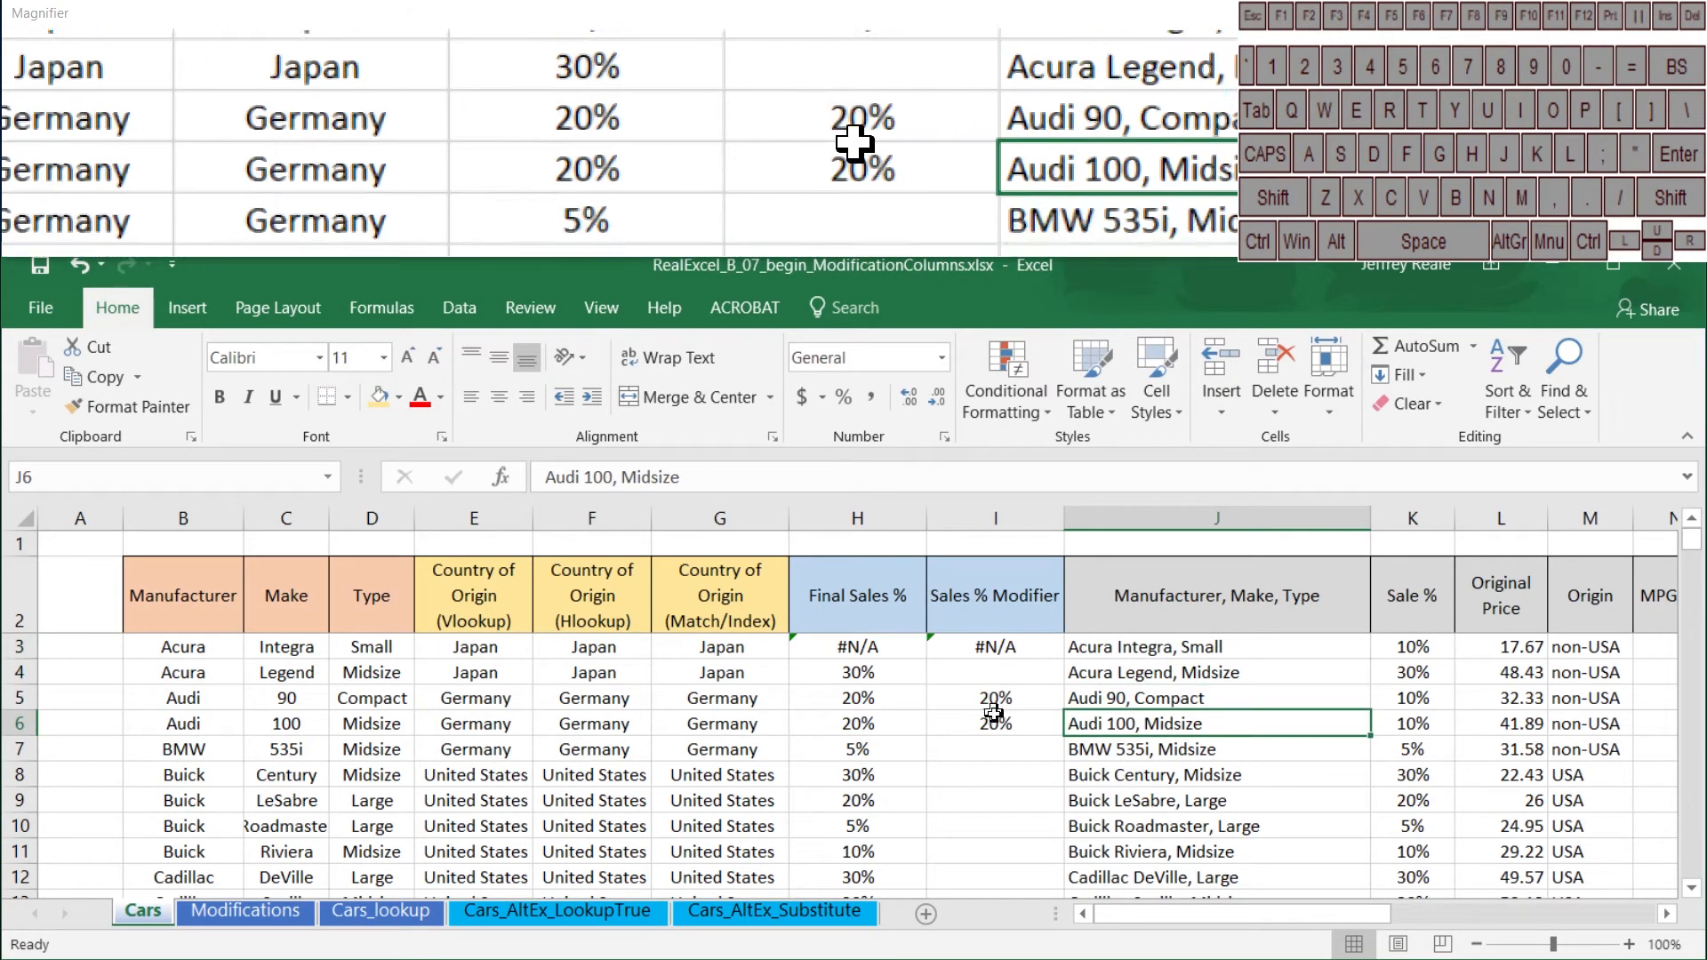
pyautogui.click(997, 645)
pyautogui.moveTo(1063, 659); pyautogui.dragTo(1065, 813)
# Step: Wrap the I3 lookup in IFERROR with an empty-text fallback: =IFERROR(VLOOKUP($J3,_SalesModificationTable,2,FALSE),"")
pyautogui.click(980, 642)
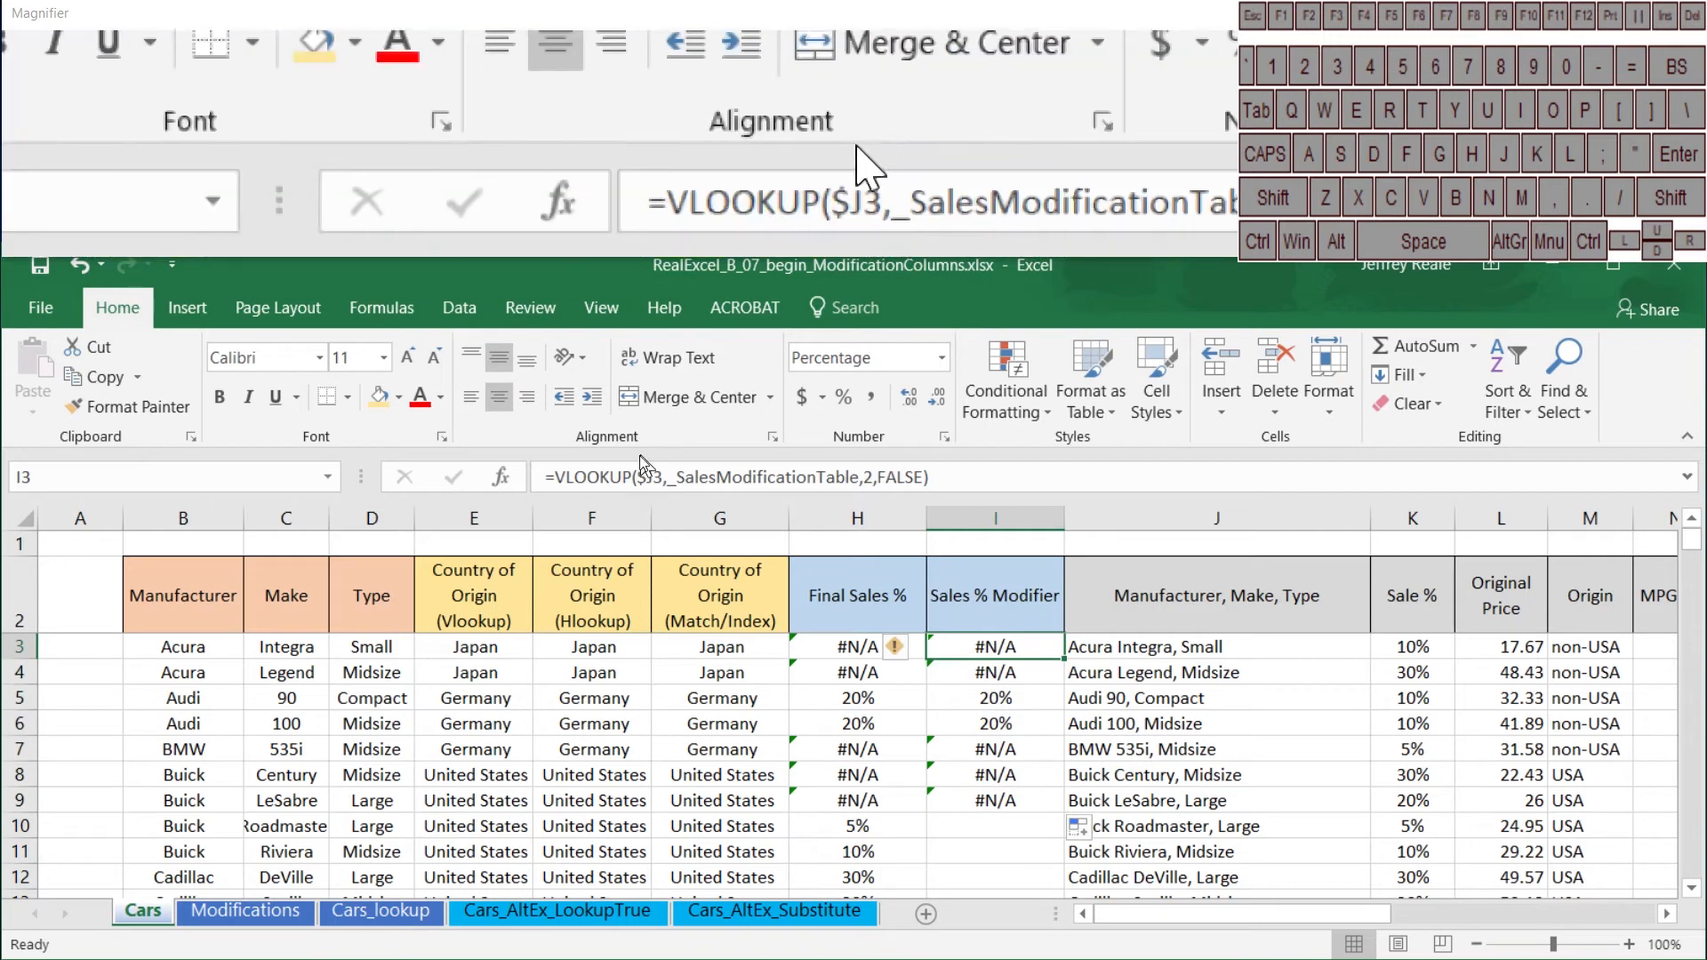
pyautogui.click(559, 477)
pyautogui.write('iferror(')
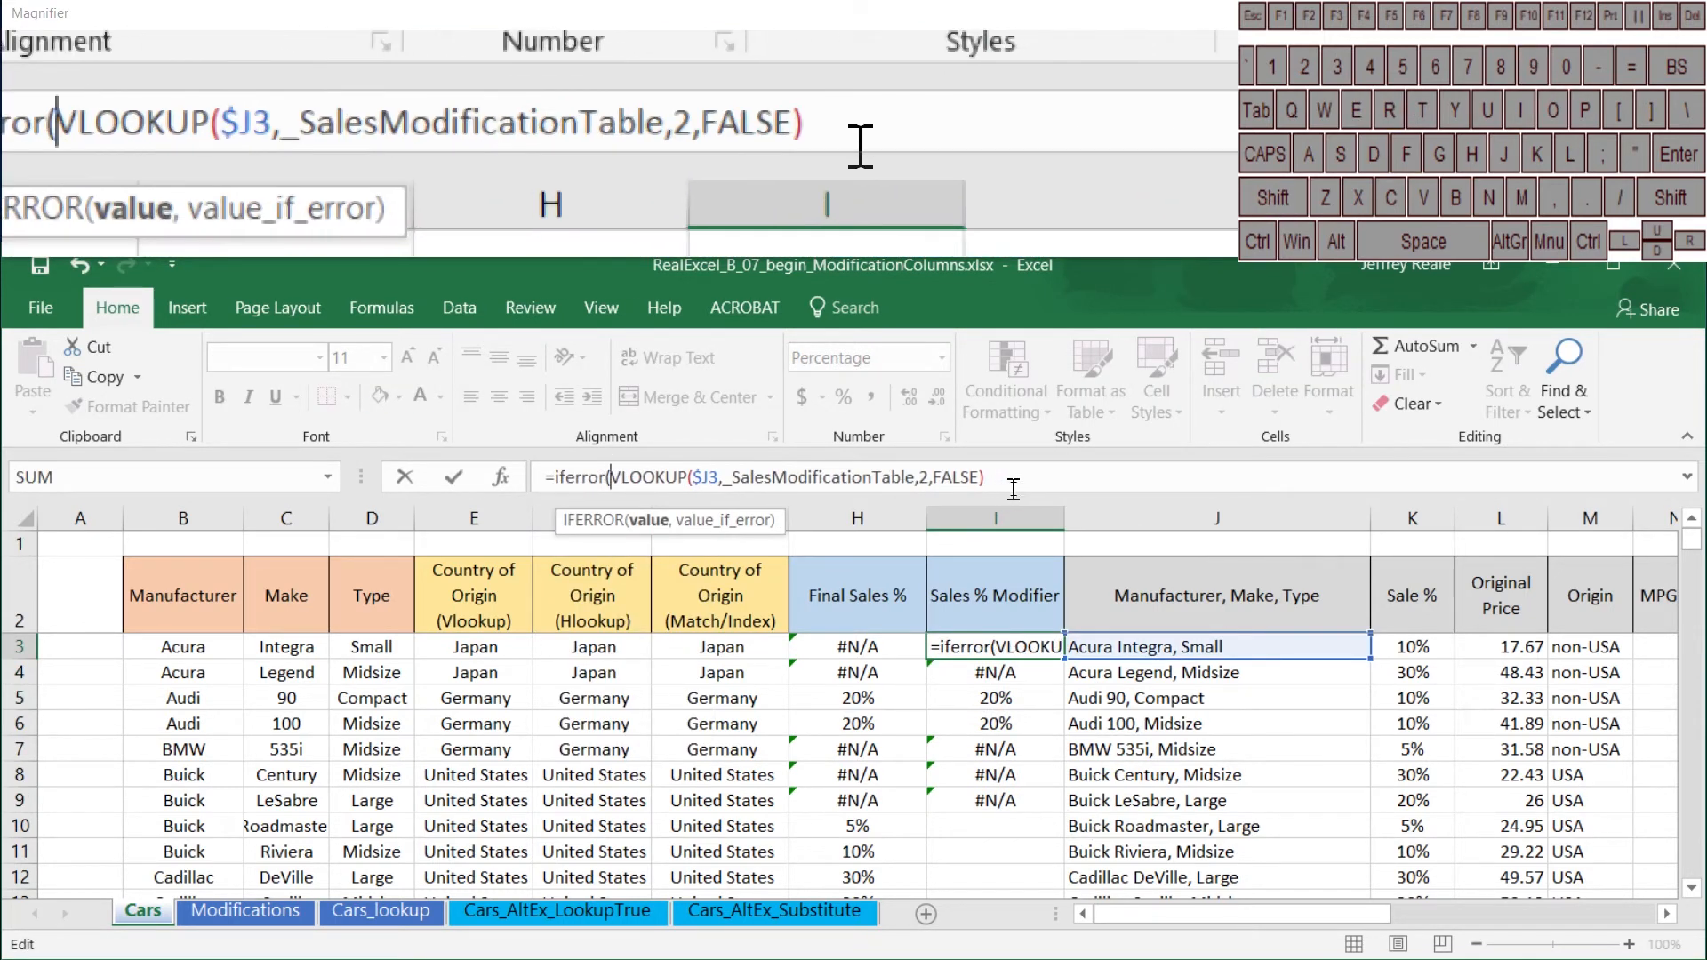
pyautogui.click(1017, 479)
pyautogui.write(',""')
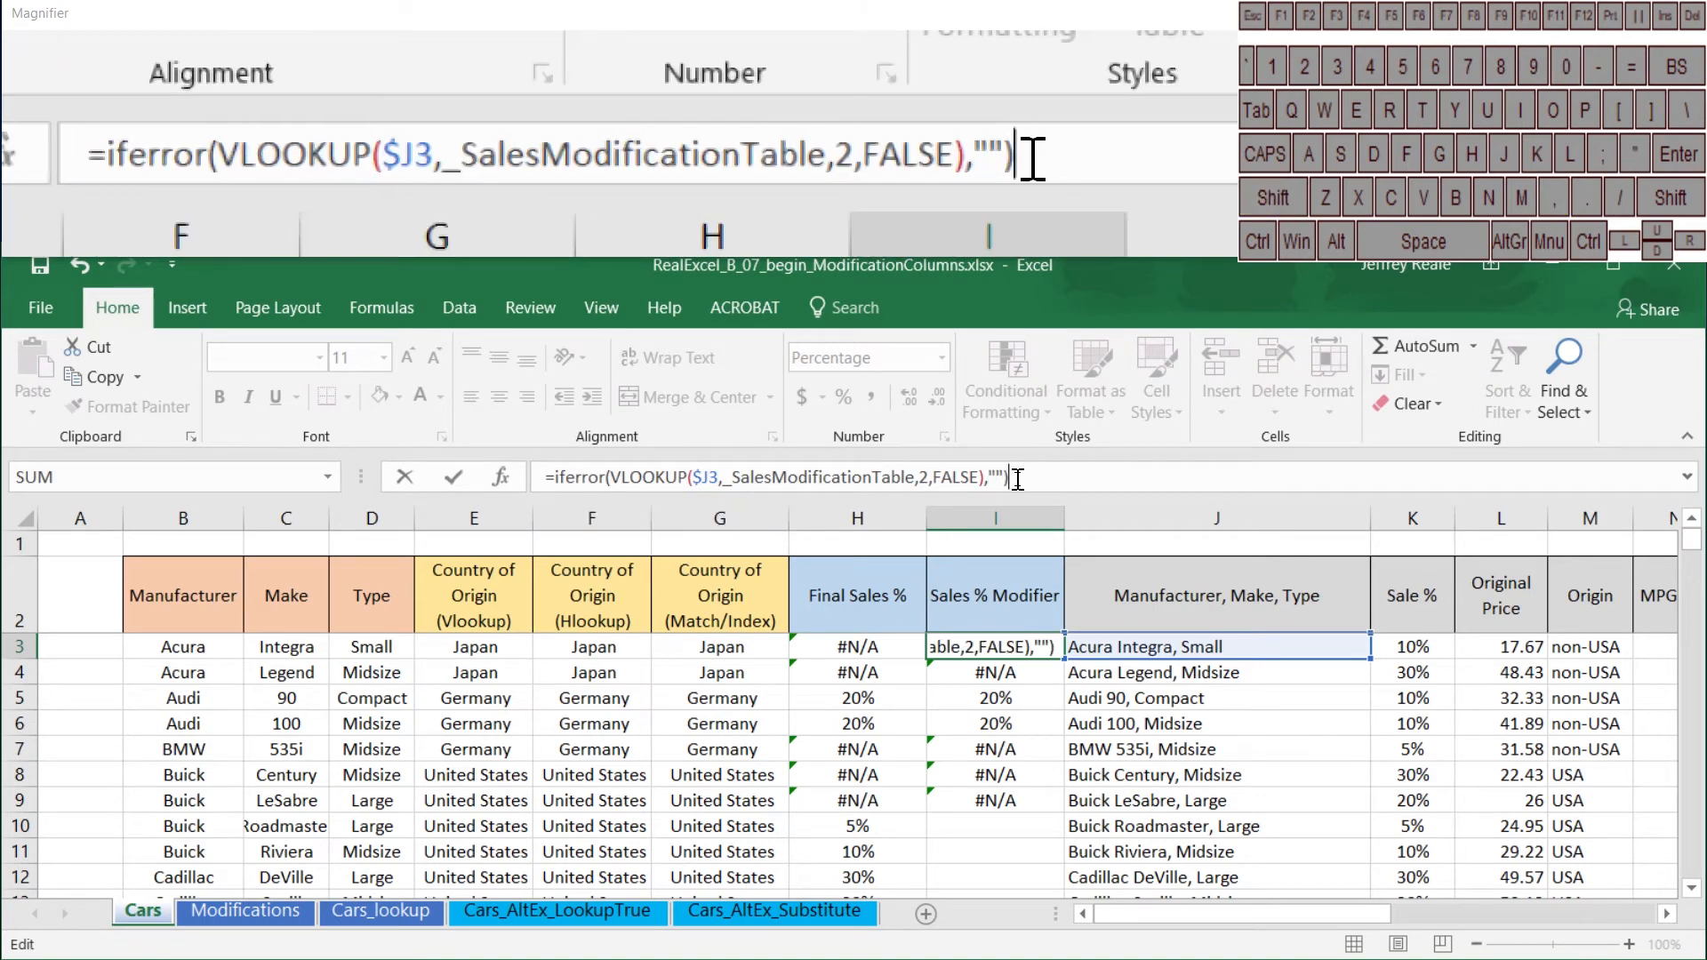
pyautogui.press('Return')
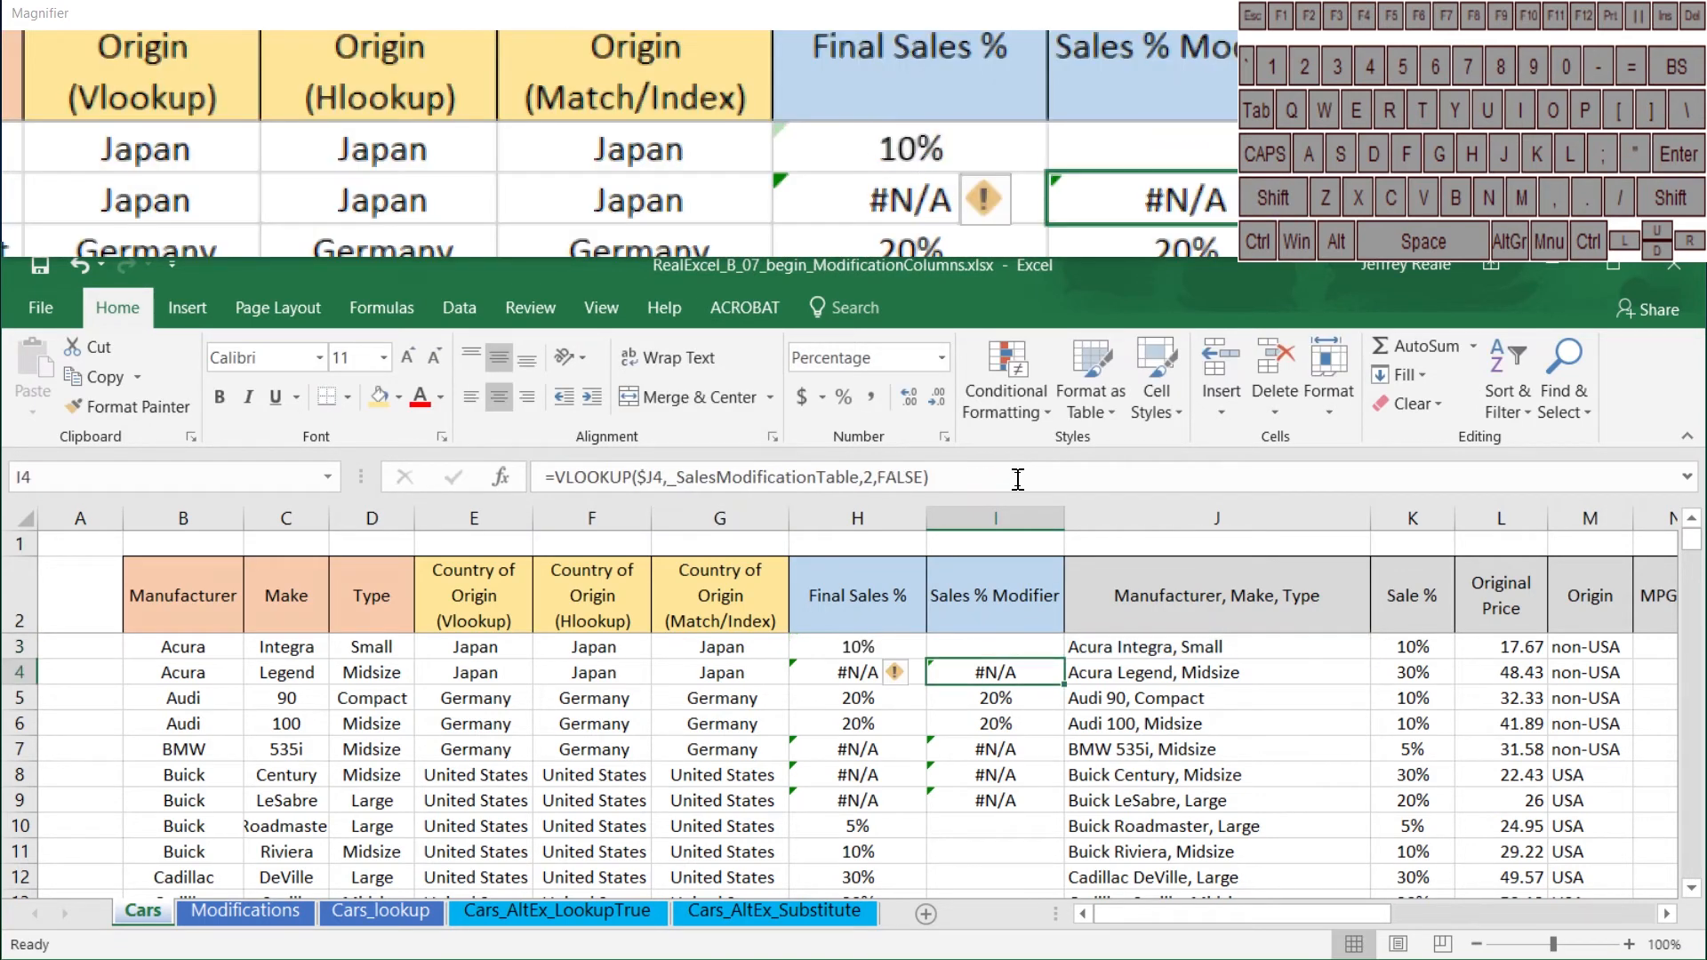
# Step: Fill the IFERROR formula from I3 down the Sales % Modifier column to the last car row
pyautogui.click(1049, 655)
pyautogui.moveTo(1063, 659); pyautogui.dragTo(1053, 813)
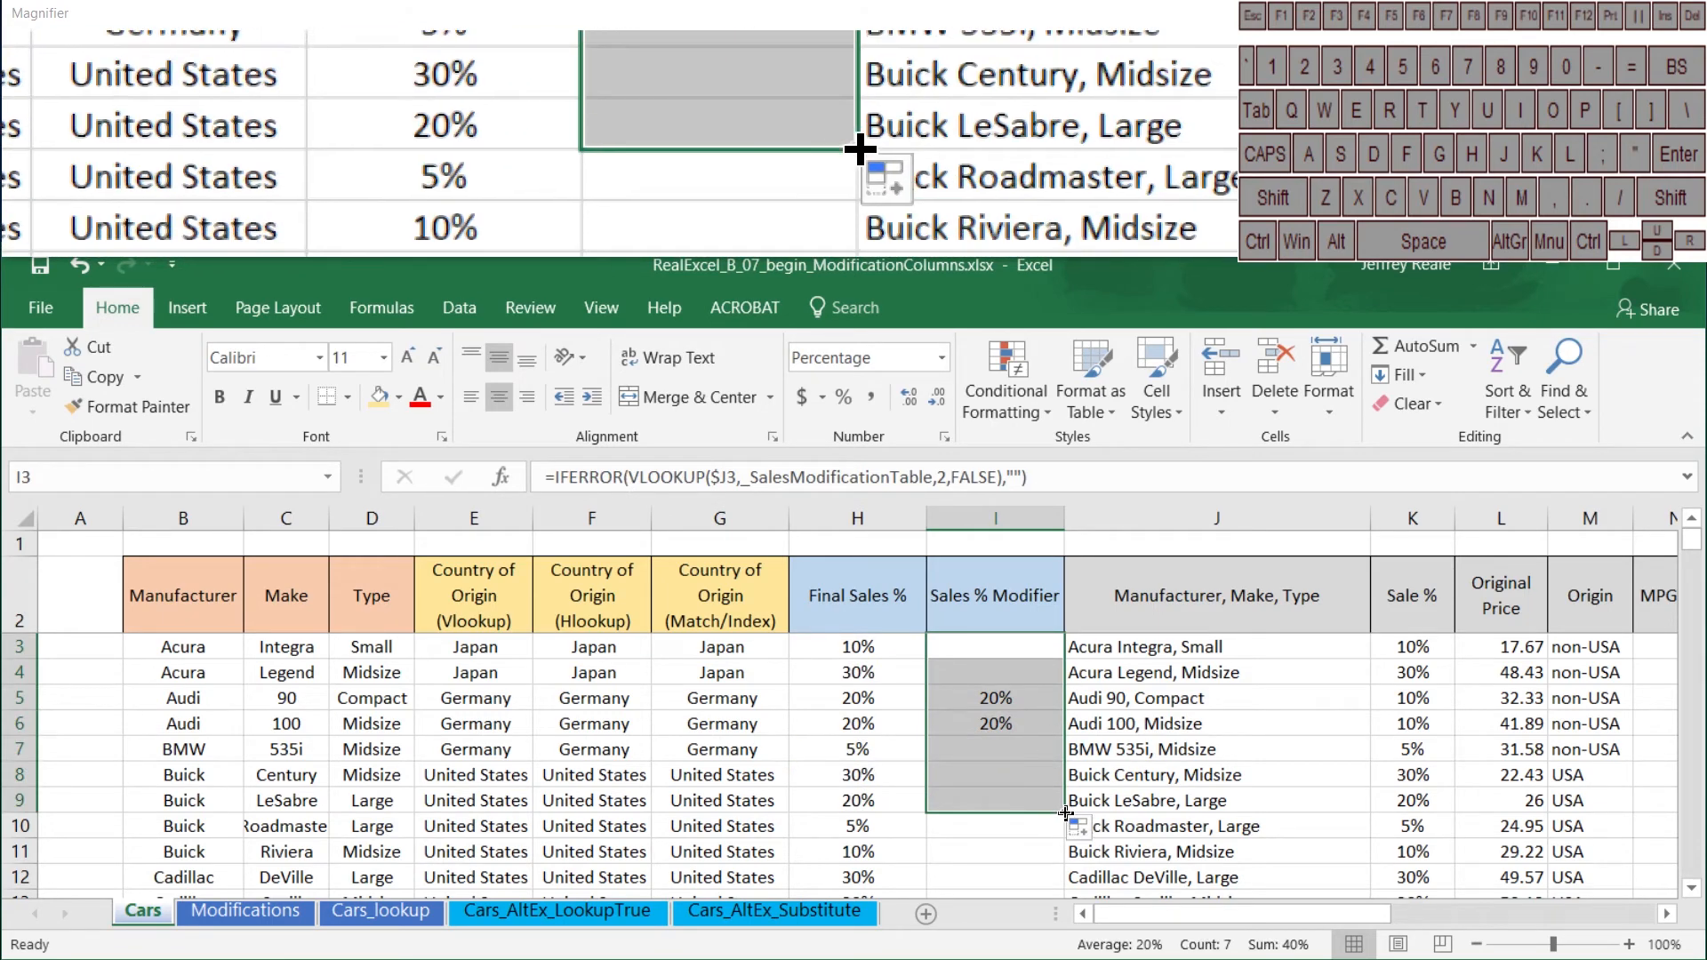
pyautogui.doubleClick(1065, 812)
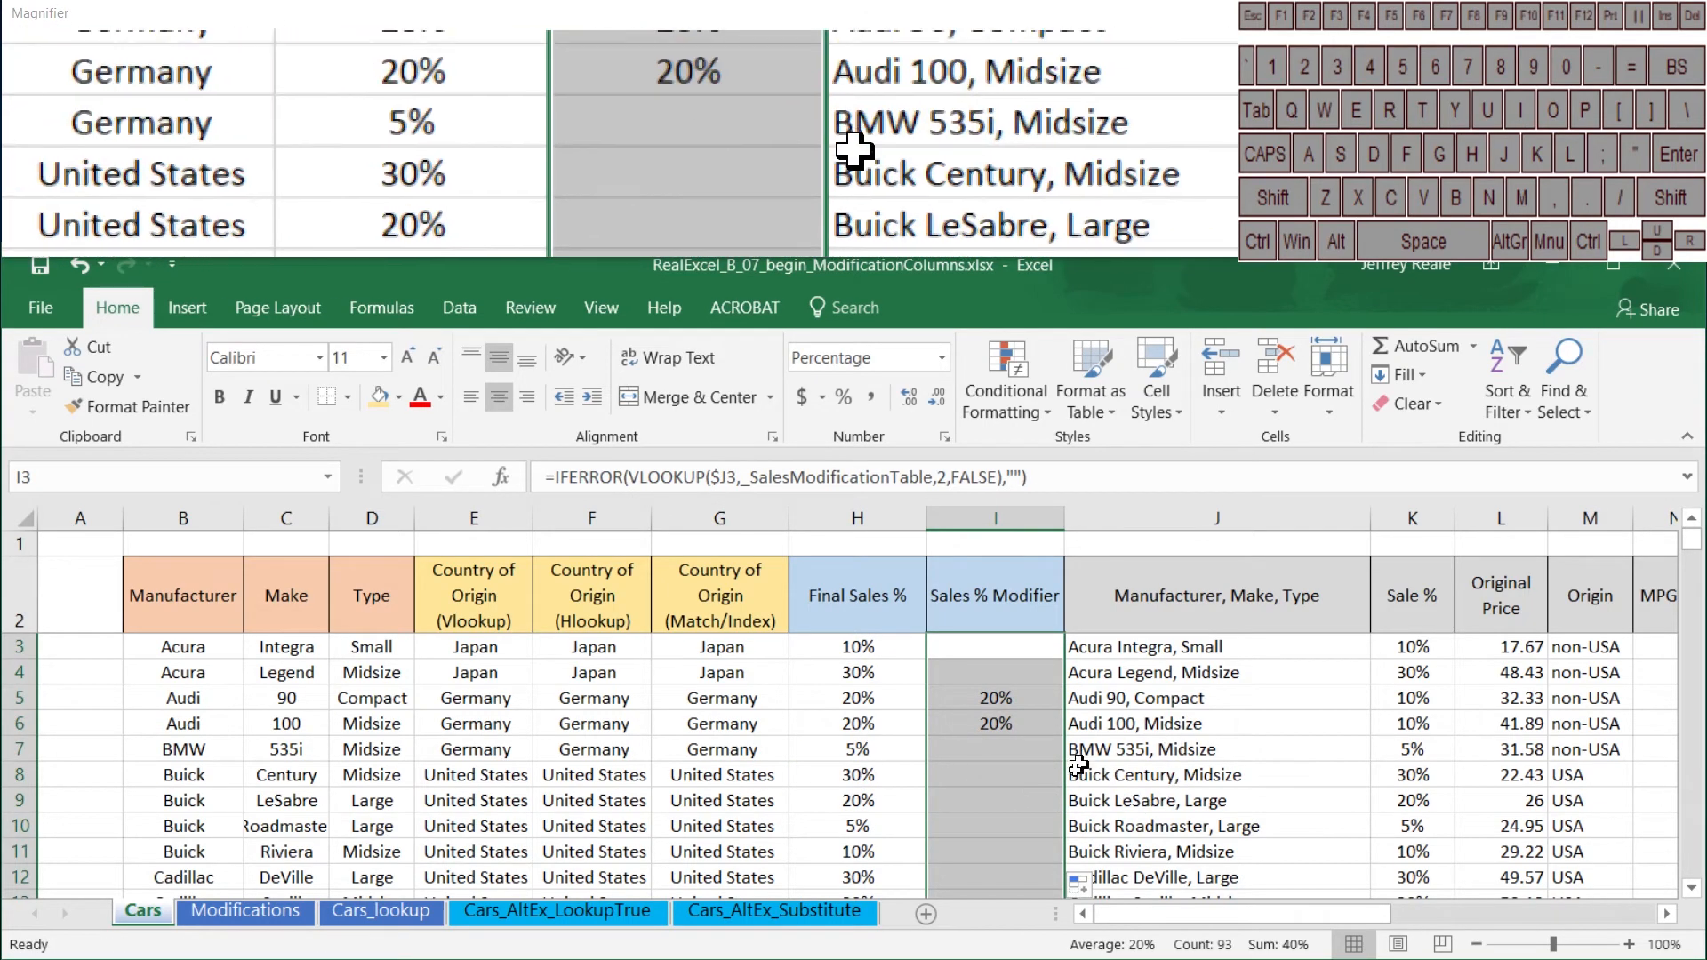
pyautogui.click(1063, 754)
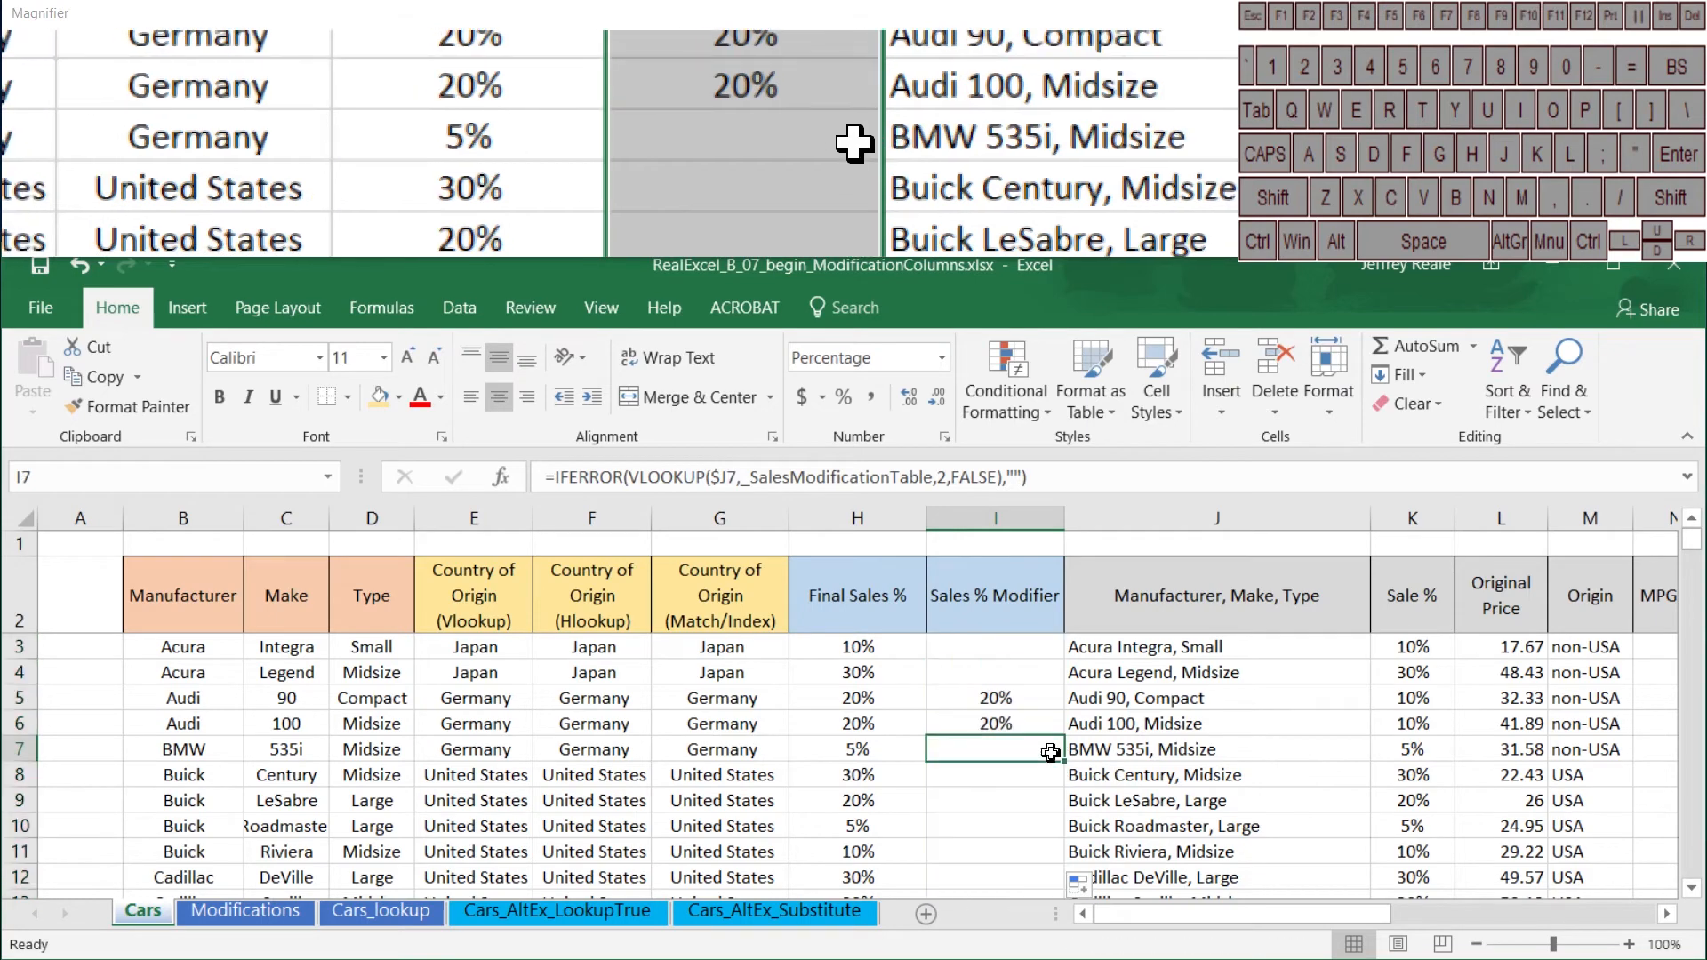
# Step: Copy Dodge Spirit, Compact from J27 of the Cars sheet and paste it as values into A4 of the Modifications sheet
pyautogui.click(1192, 748)
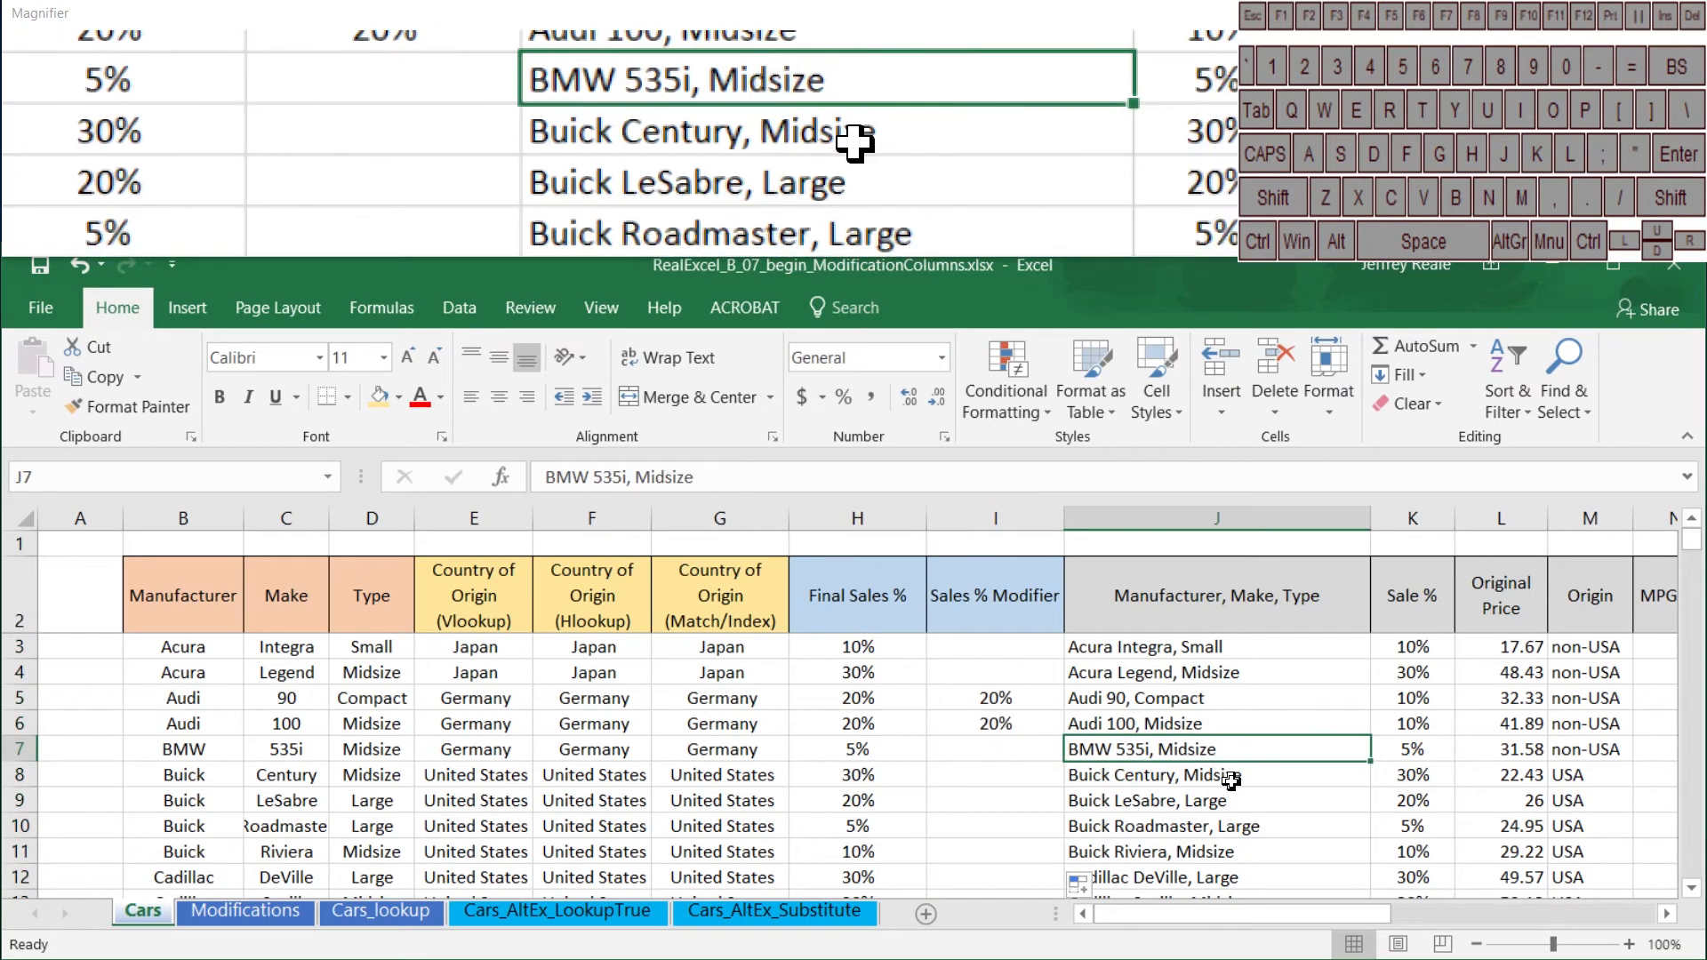
pyautogui.scroll(-6, 1014, 760)
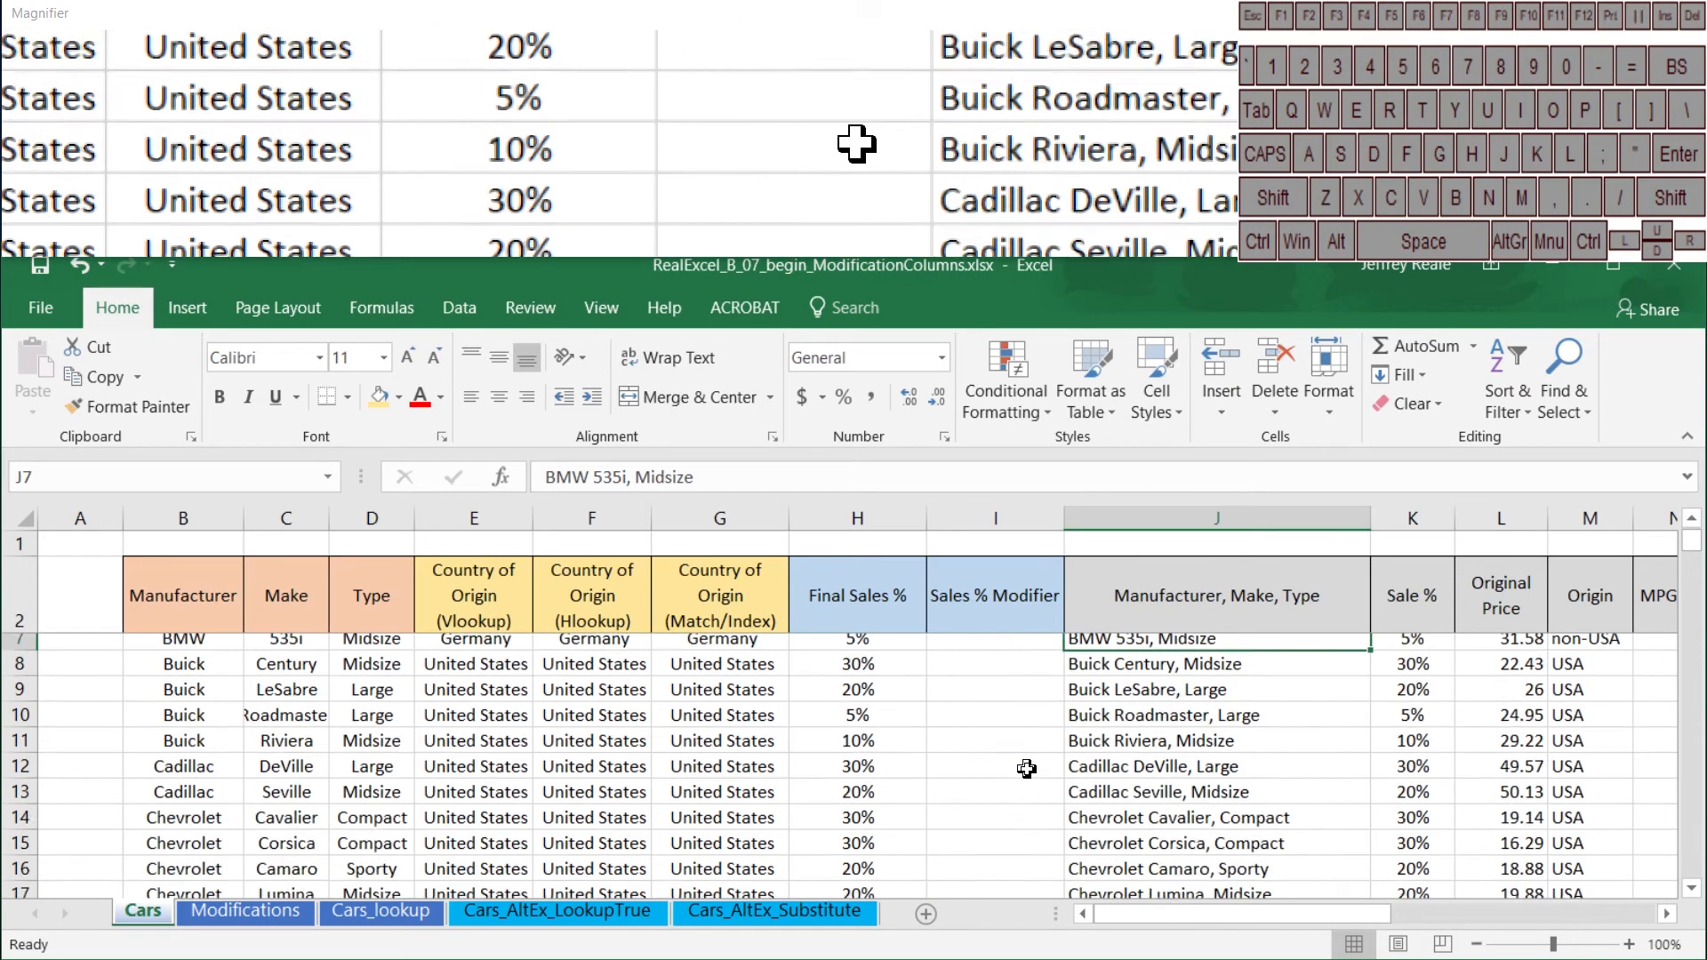
pyautogui.scroll(-1, 1034, 775)
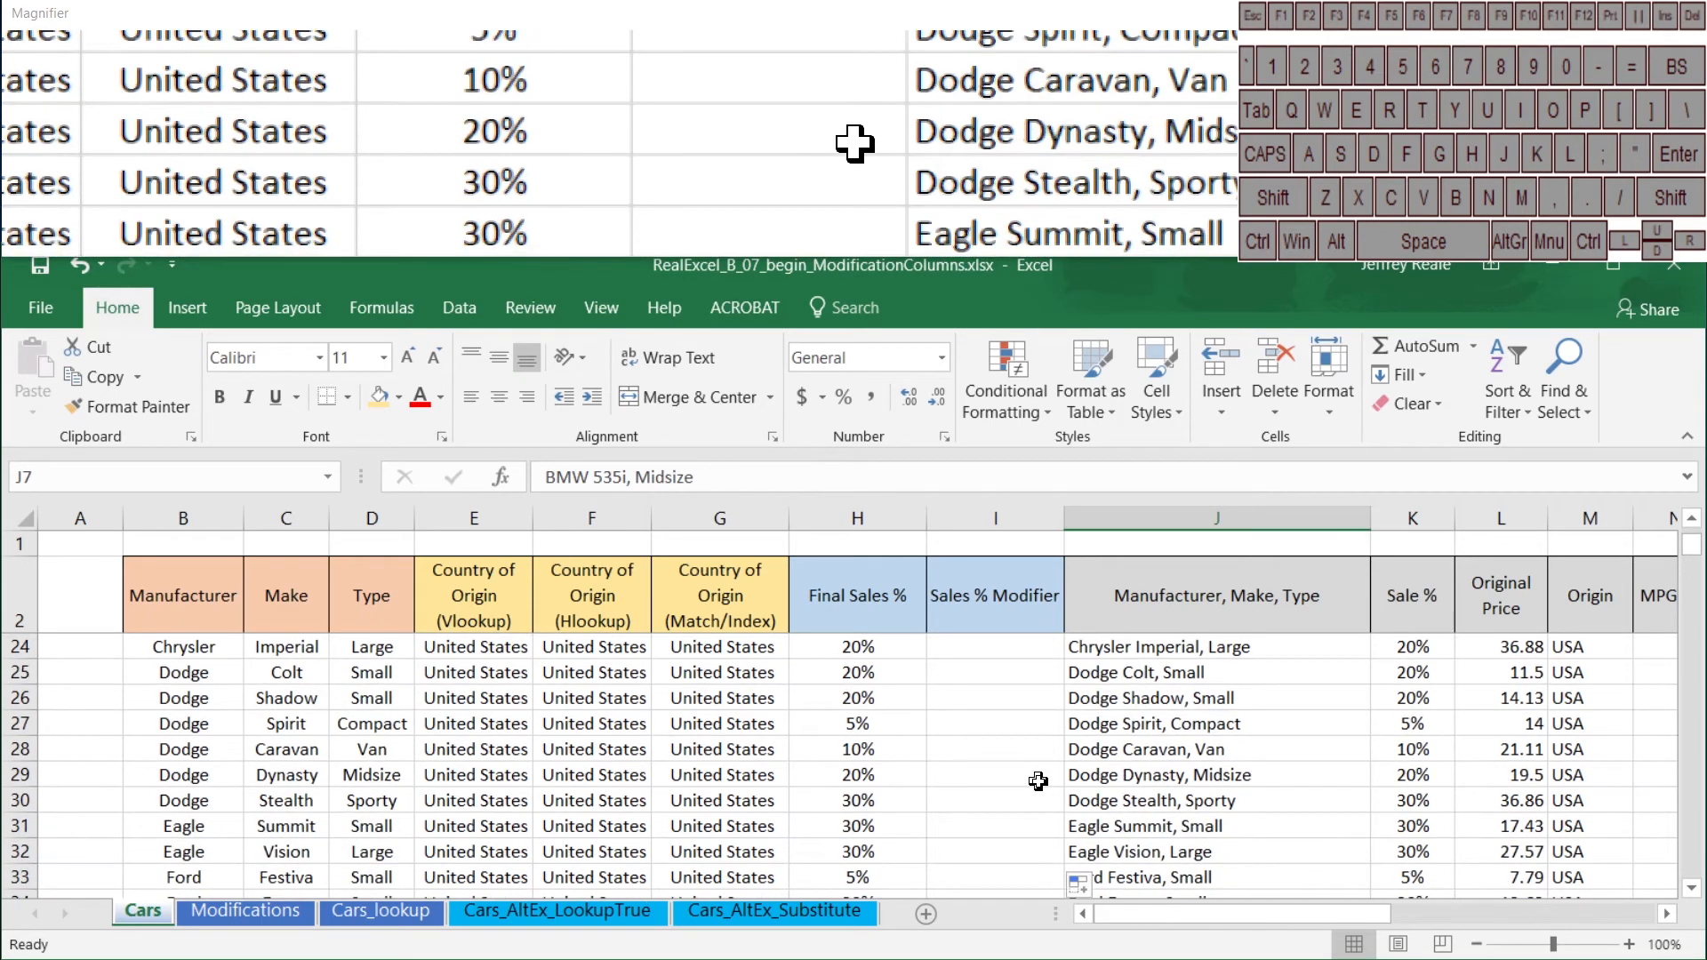
pyautogui.click(1204, 730)
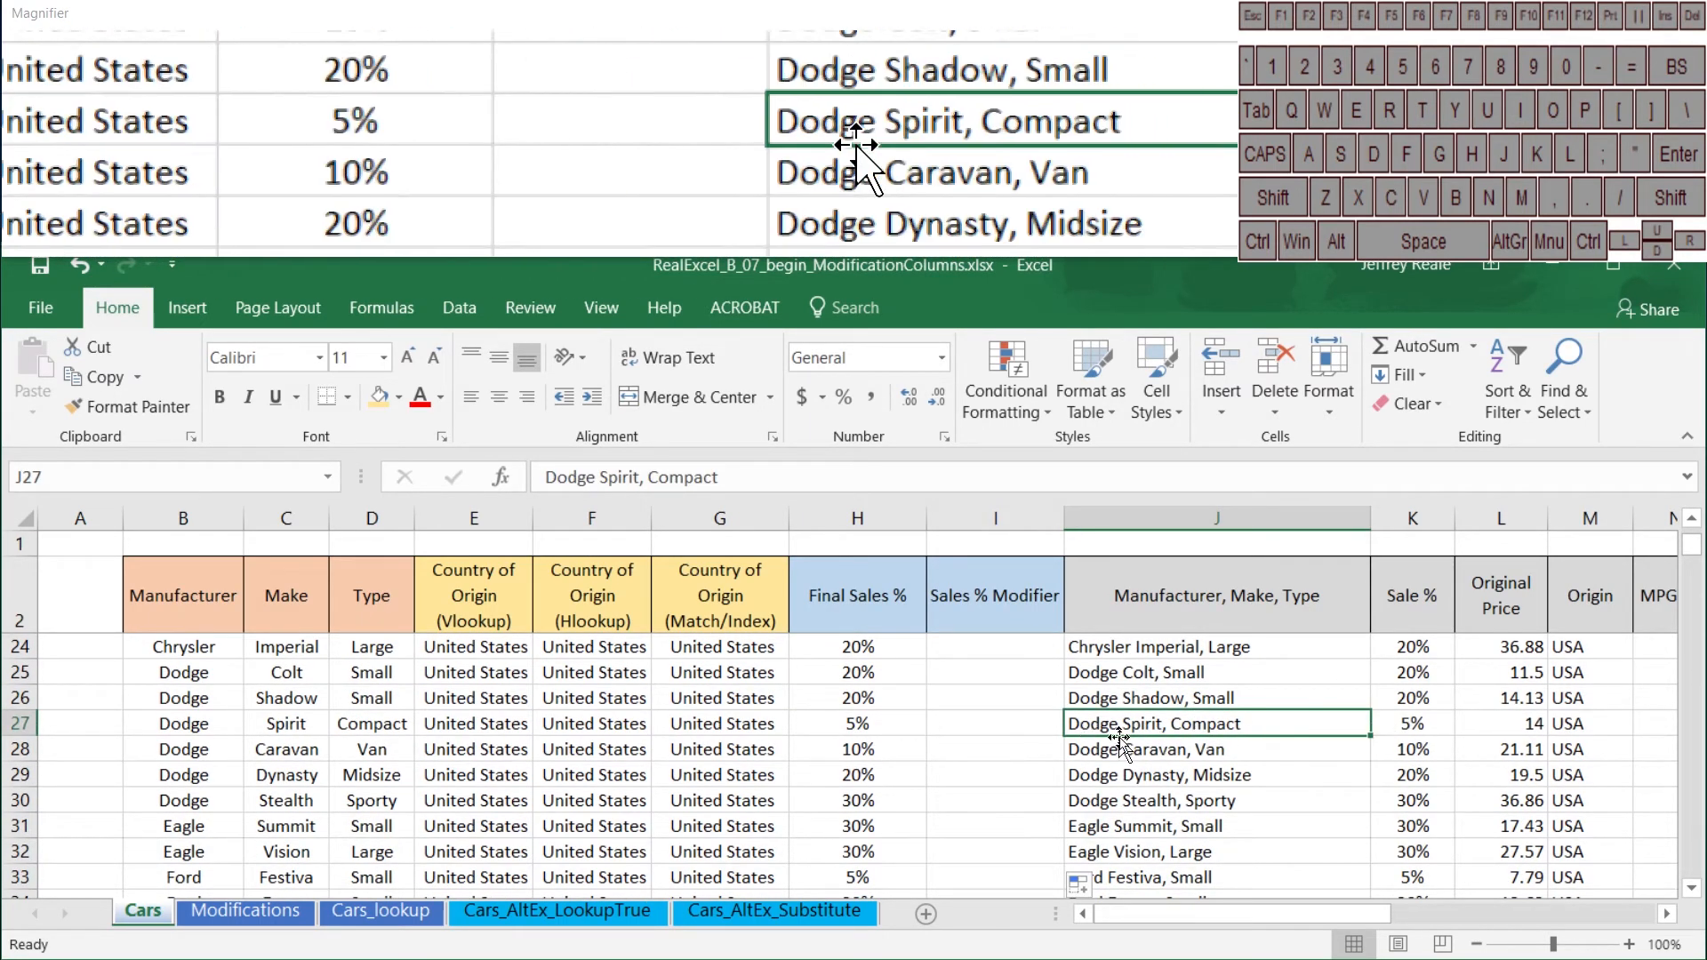
pyautogui.hotkey('ctrl', 'c')
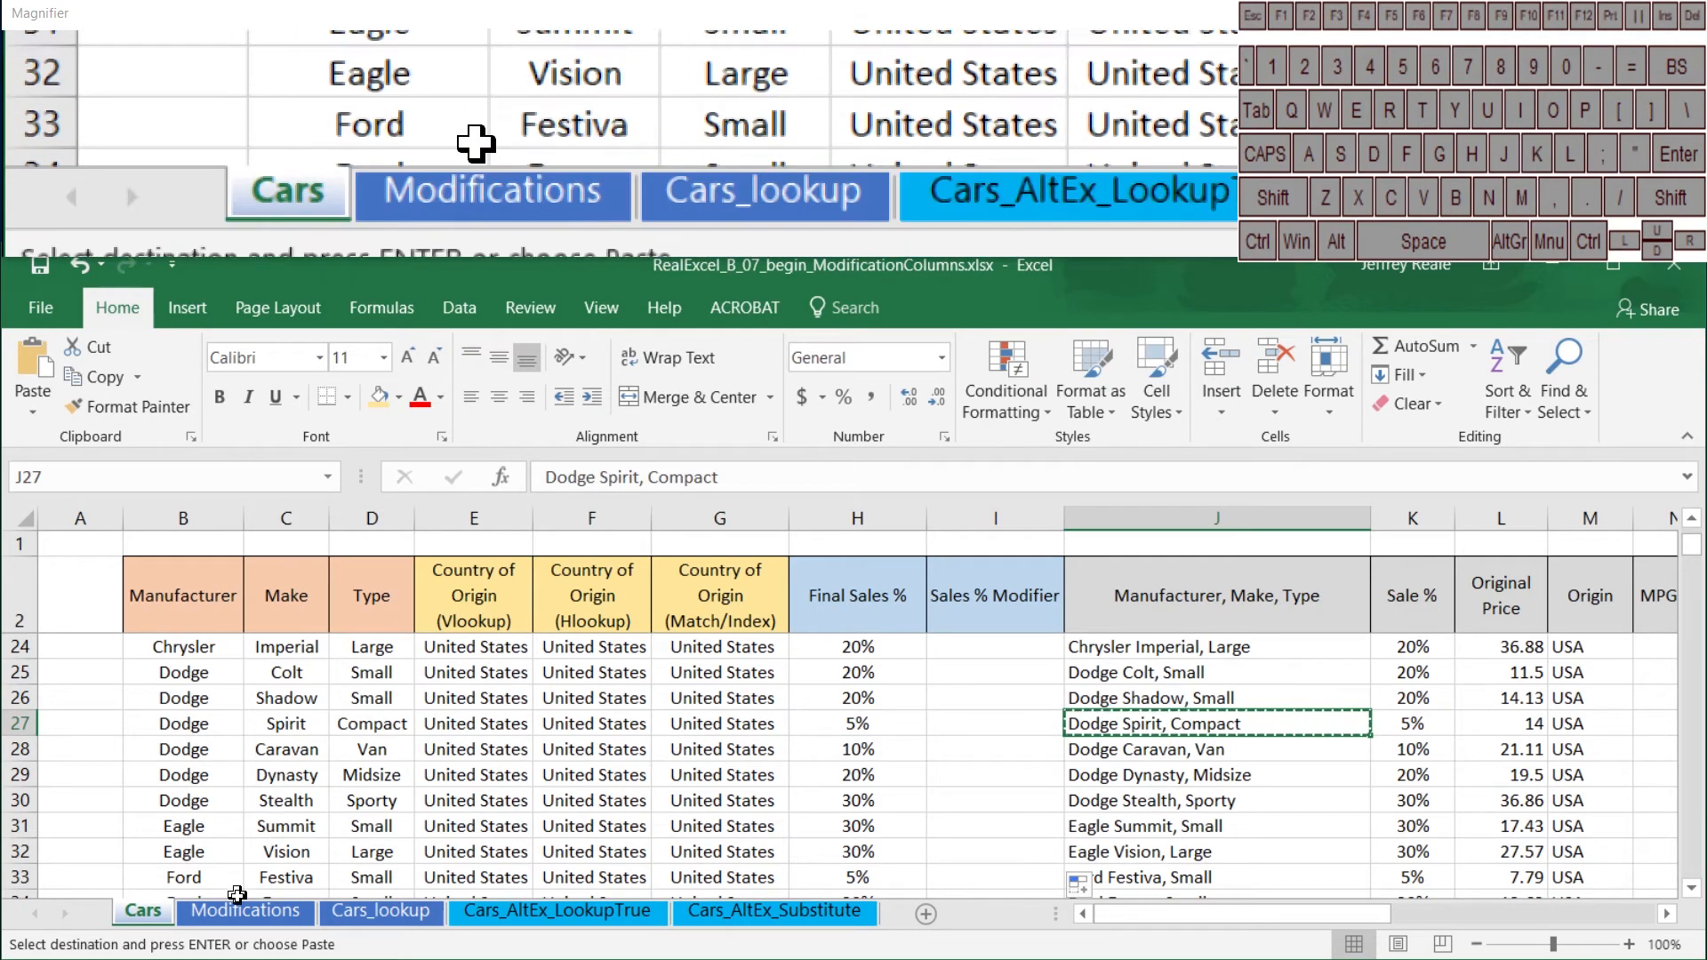
pyautogui.click(245, 909)
pyautogui.click(111, 697)
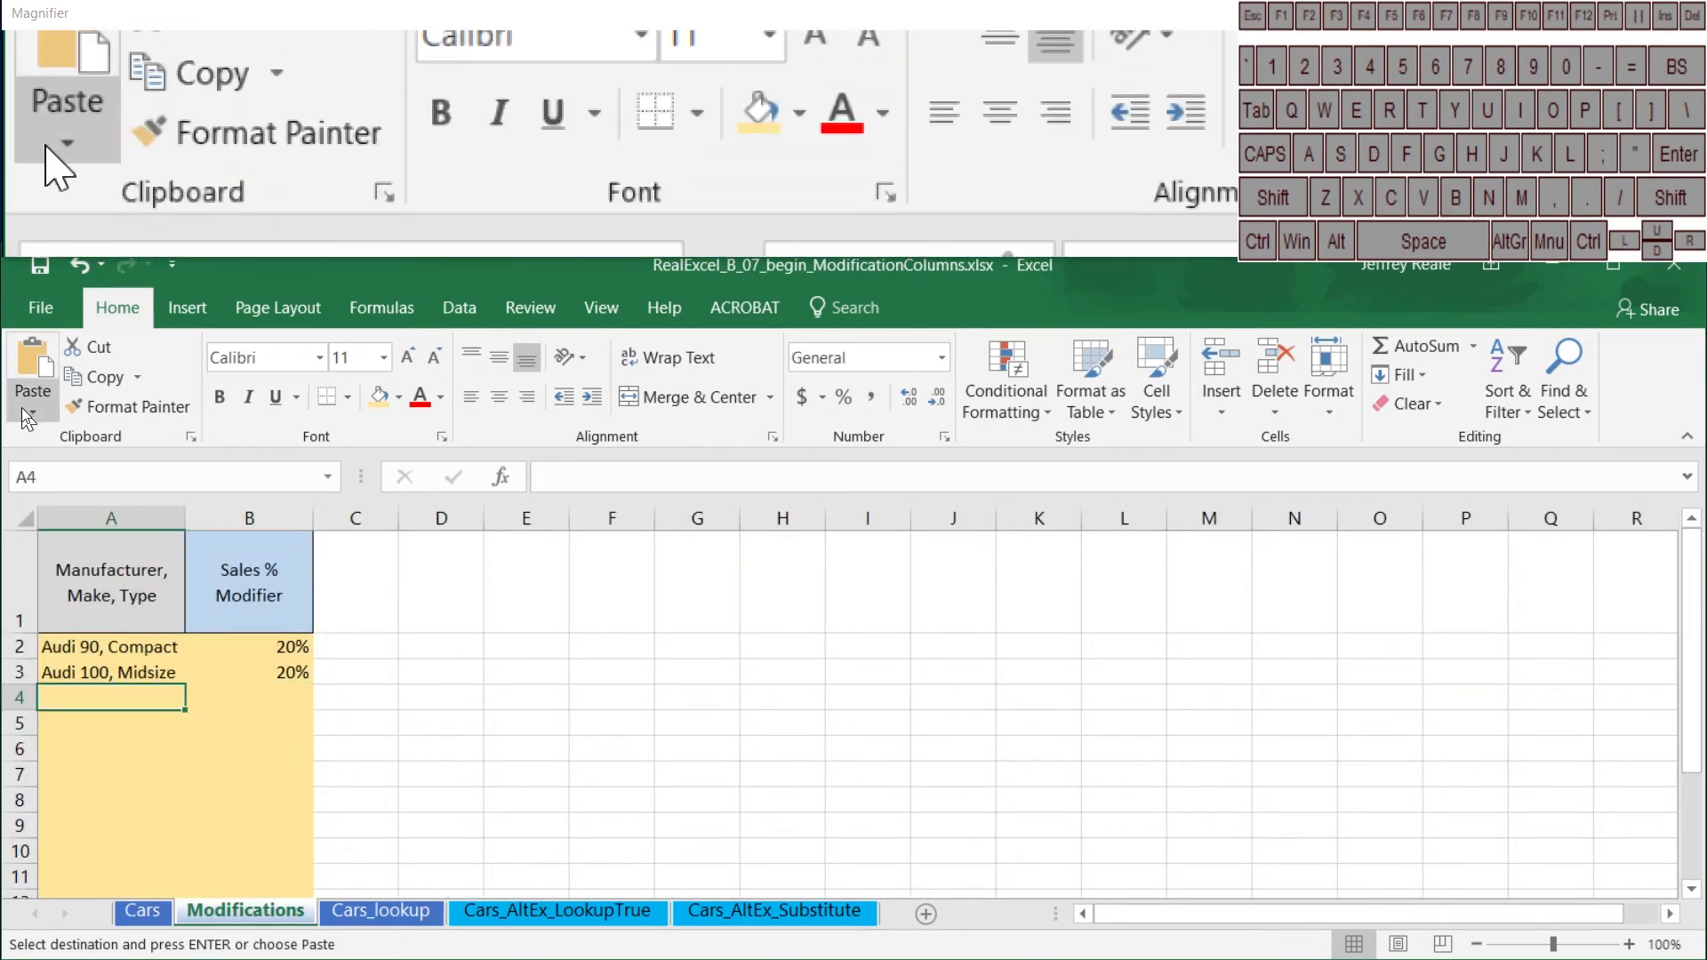
pyautogui.click(30, 414)
pyautogui.click(32, 584)
# Step: Set the Sales % Modifier for Dodge Spirit, Compact to 10% in B4 of the Modifications sheet
pyautogui.click(241, 686)
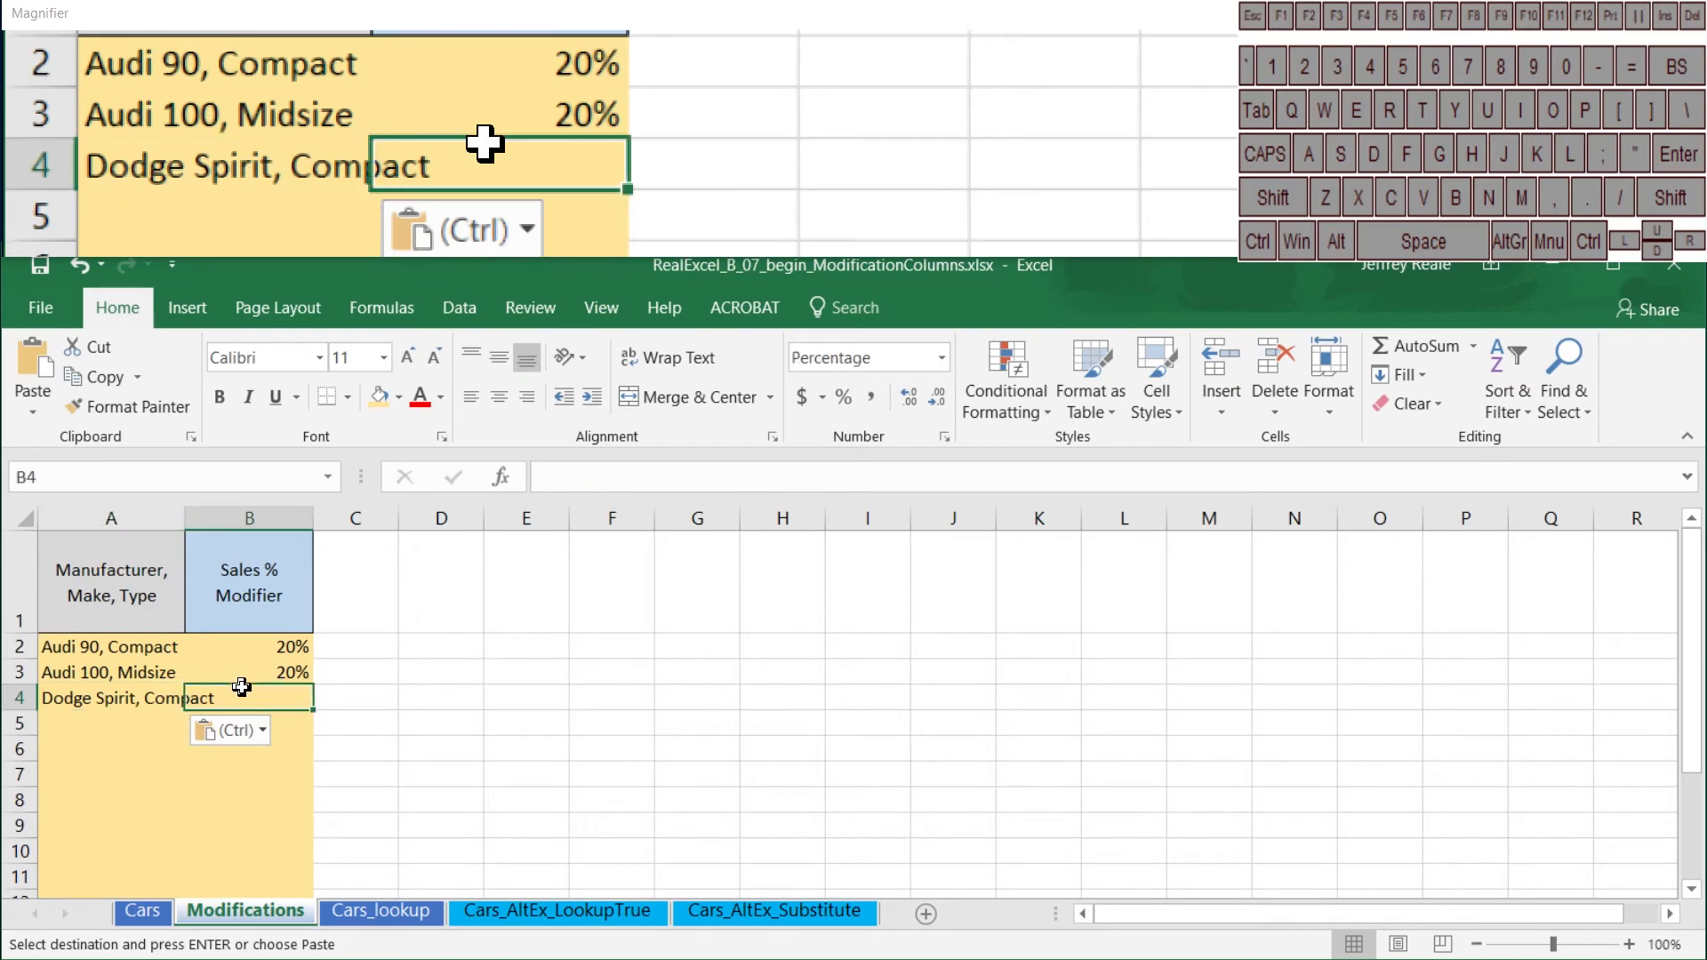
pyautogui.write('10')
pyautogui.press('Return')
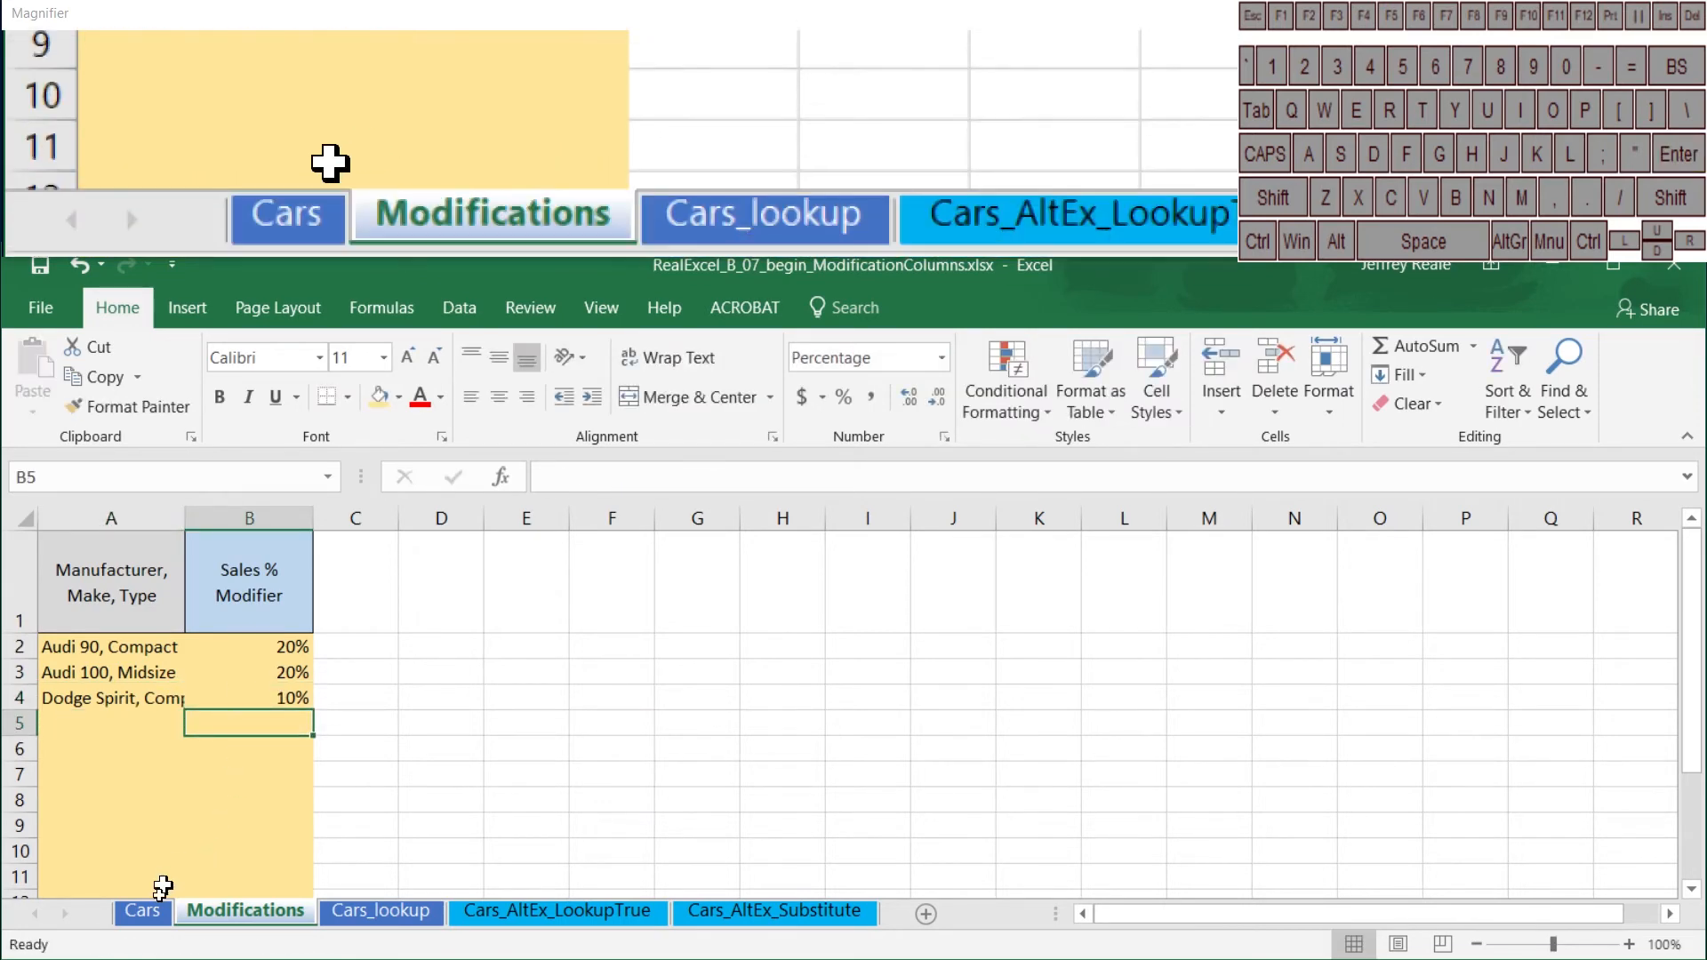
# Step: Check the Sales % Modifier for Dodge Spirit and the two Audi rows on the Cars sheet
pyautogui.click(144, 910)
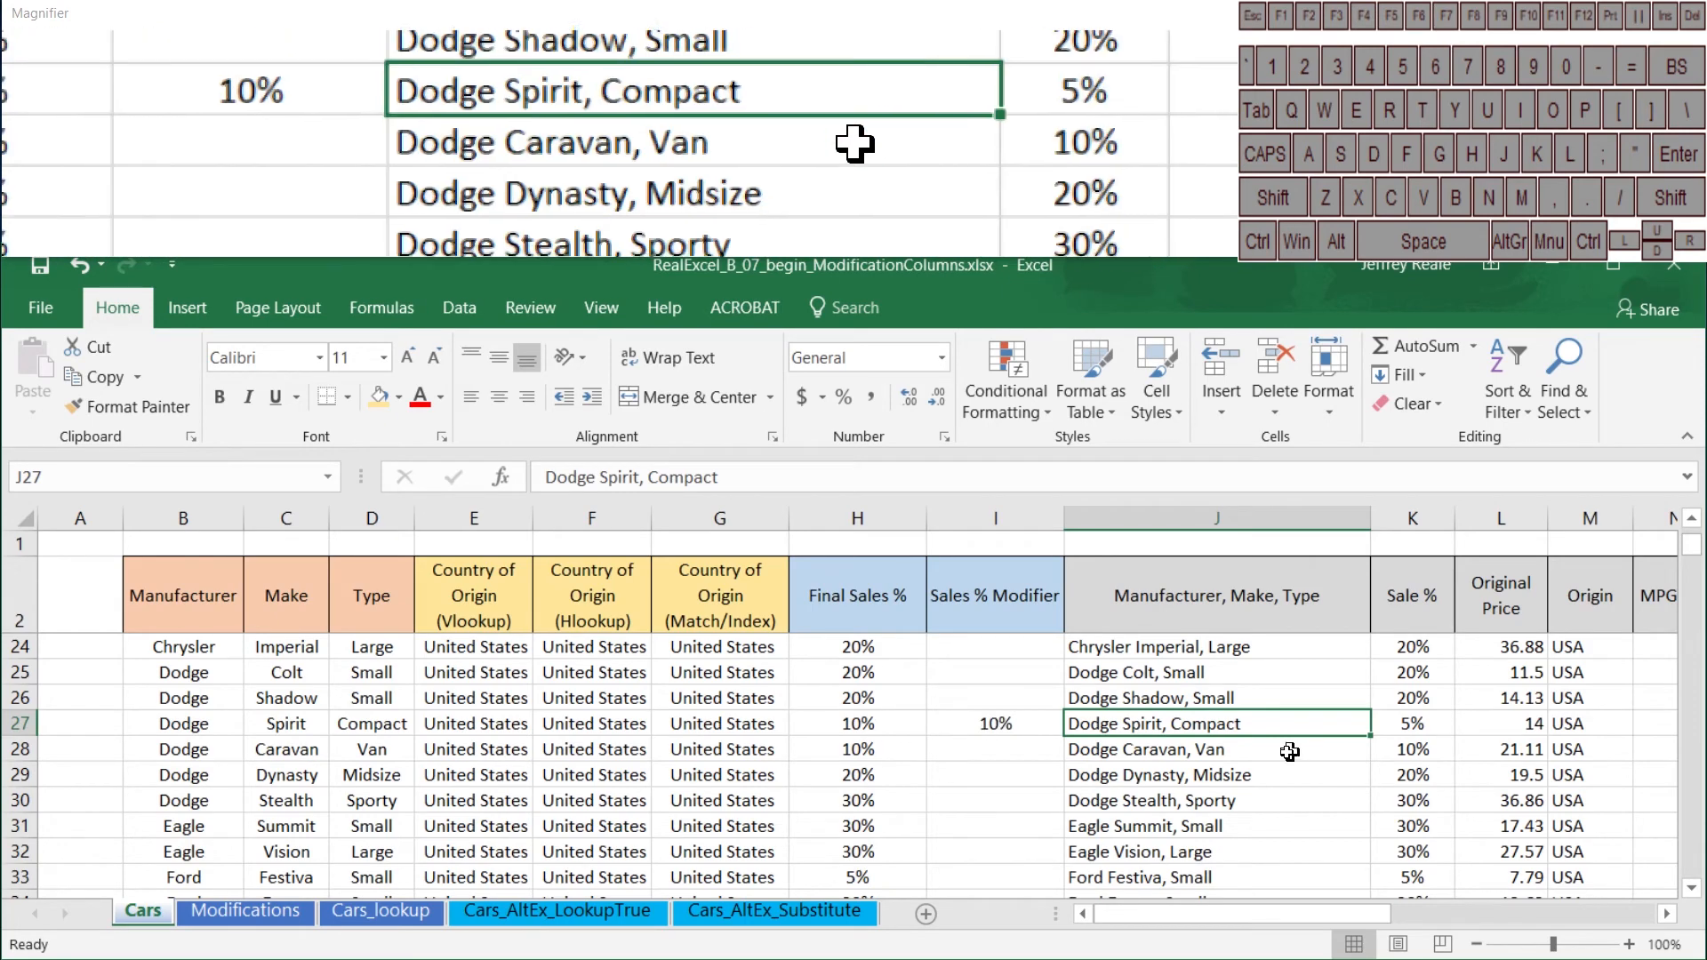
pyautogui.scroll(7, 1289, 751)
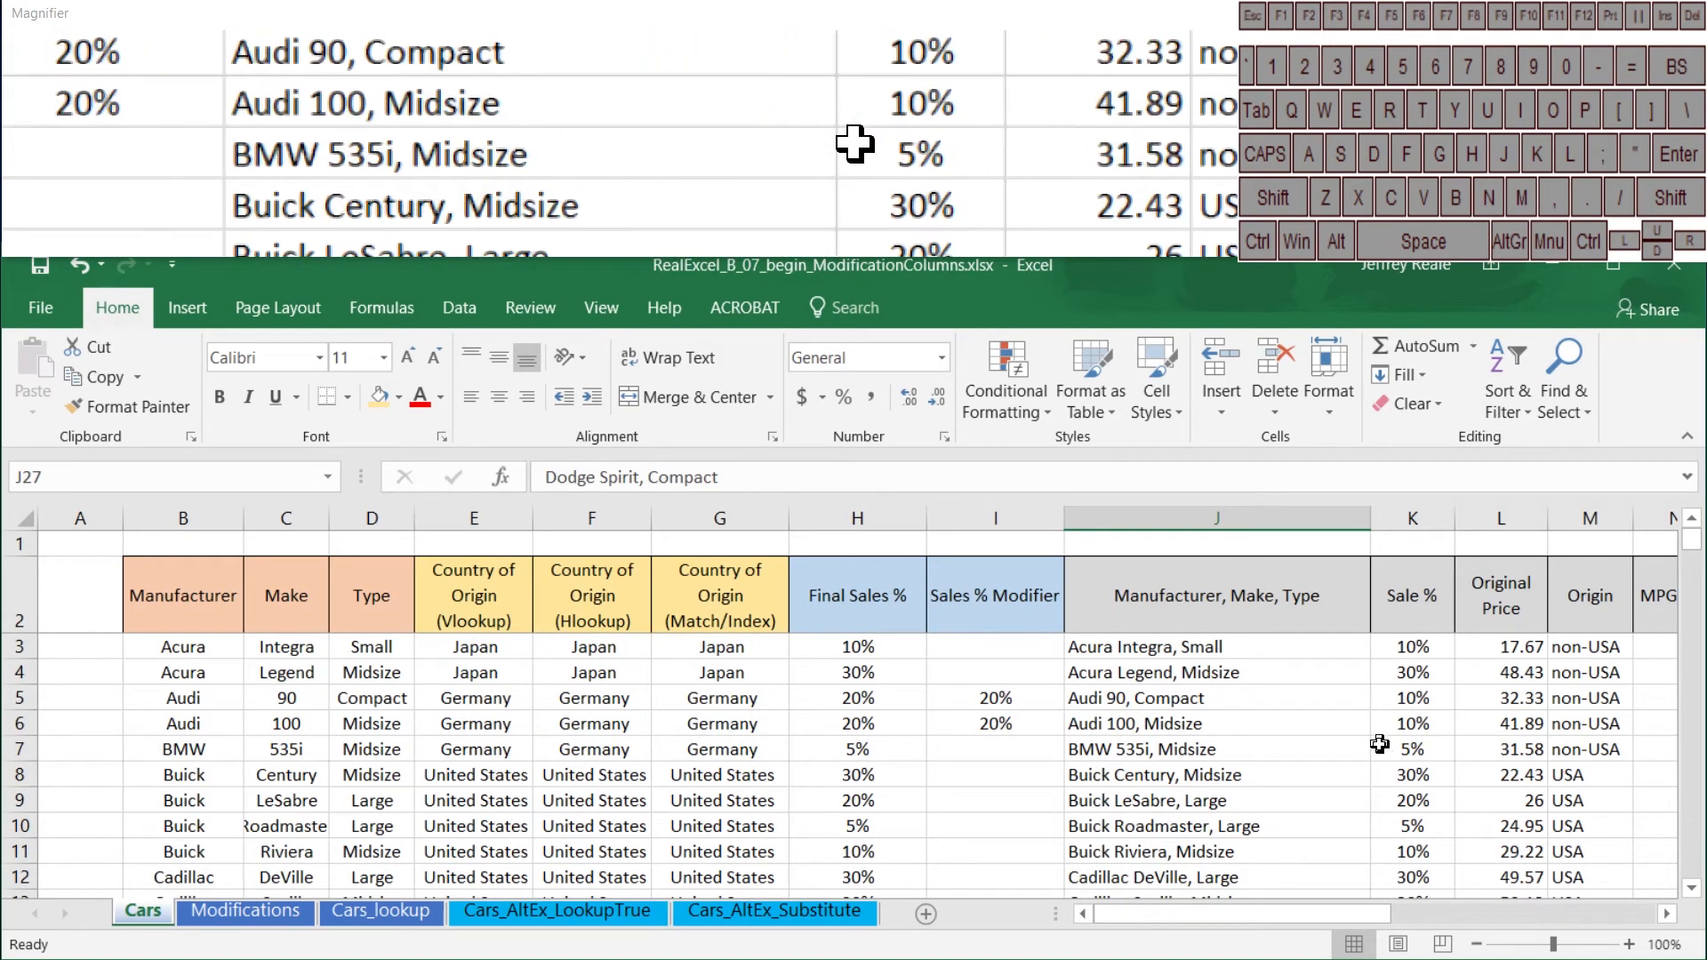
pyautogui.moveTo(994, 698); pyautogui.dragTo(1010, 724)
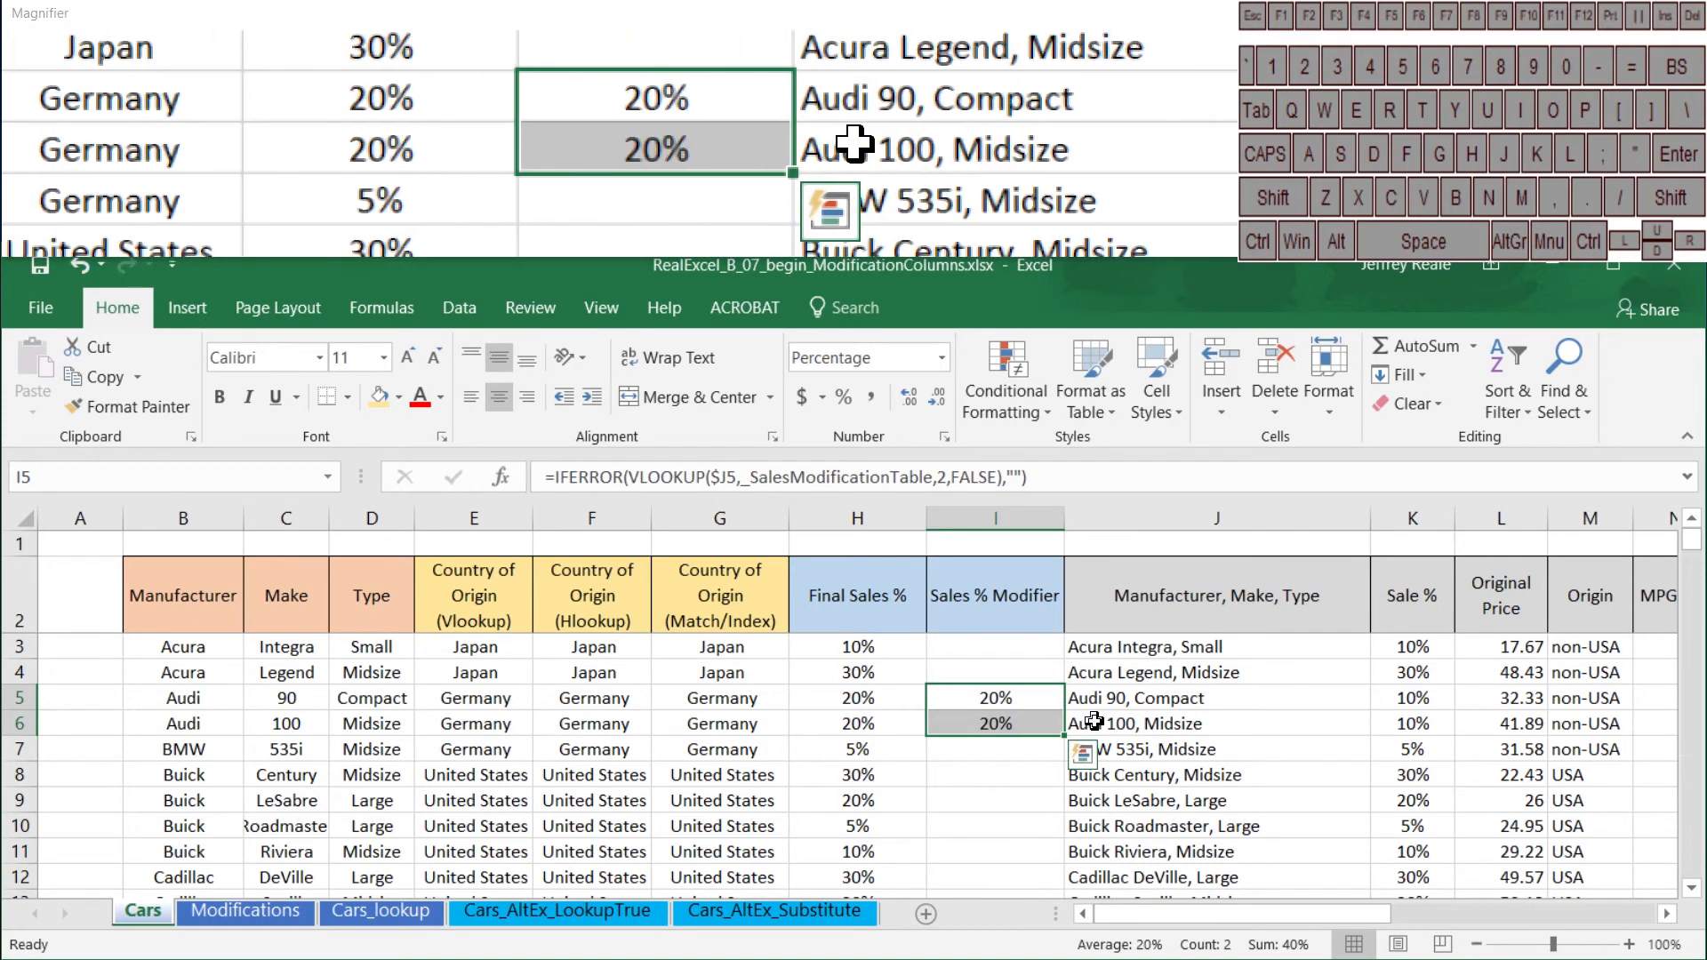
# Step: Replace the empty-text fallback in I3 with K3, as =IFERROR(VLOOKUP($J3,_SalesModificationTable,2,FALSE),K3), and fill it down the Sales % Modifier column
pyautogui.click(985, 653)
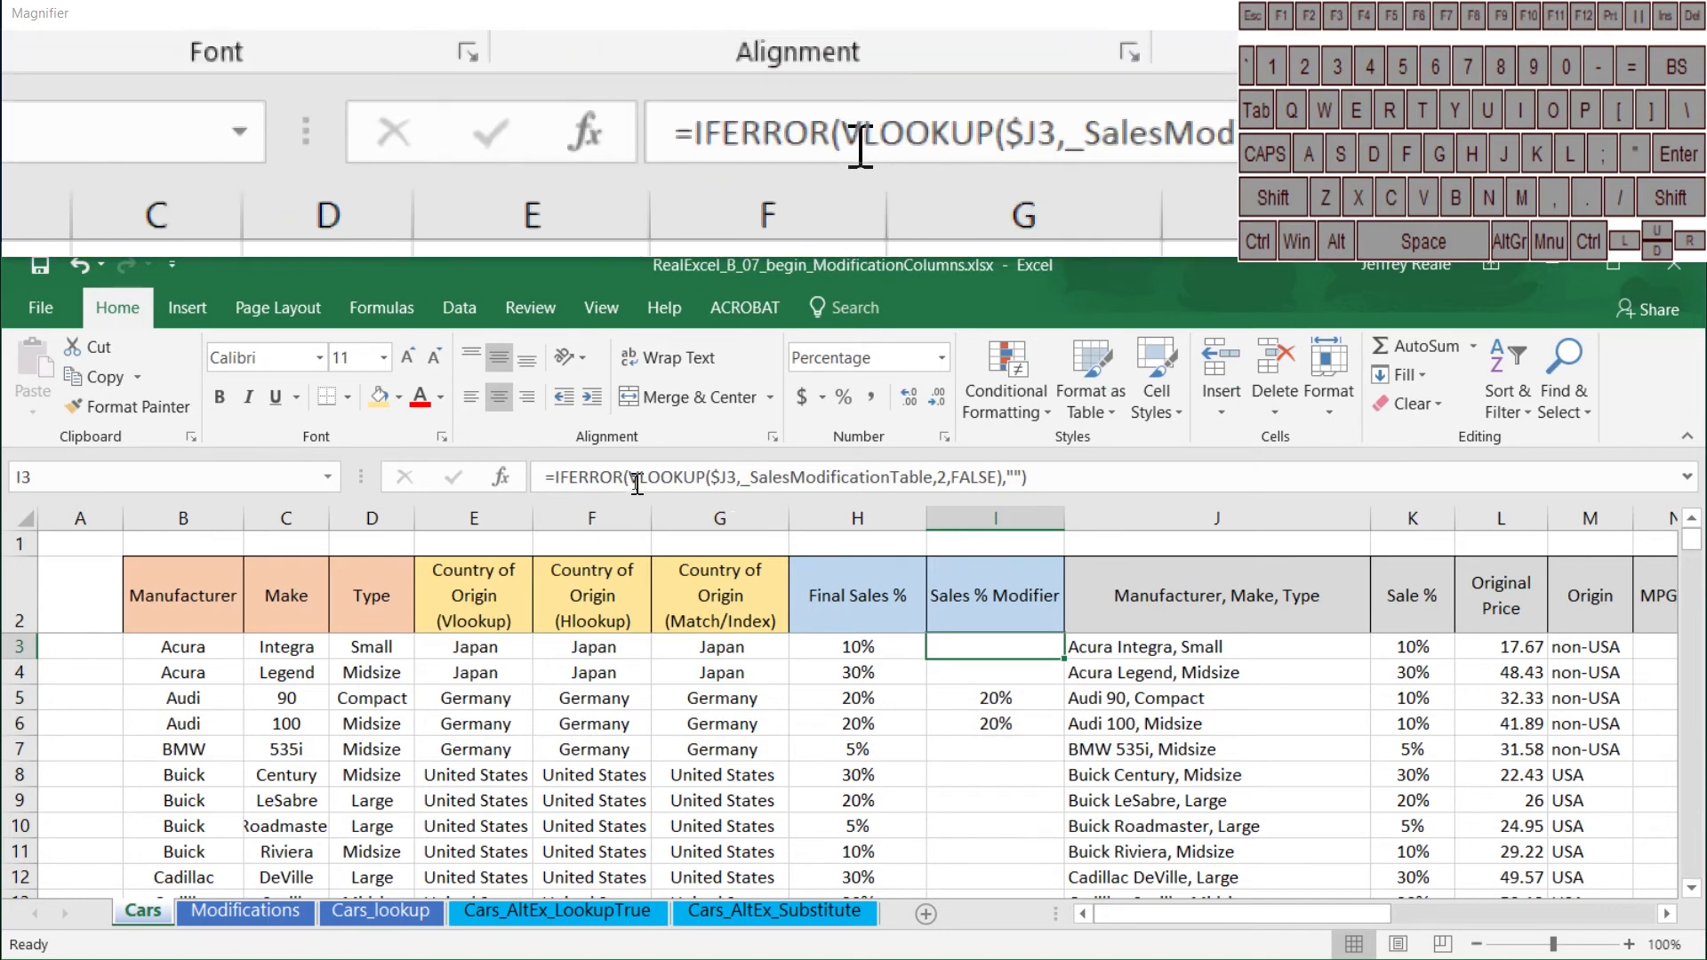
pyautogui.press('BackSpace')
pyautogui.press('BackSpace')
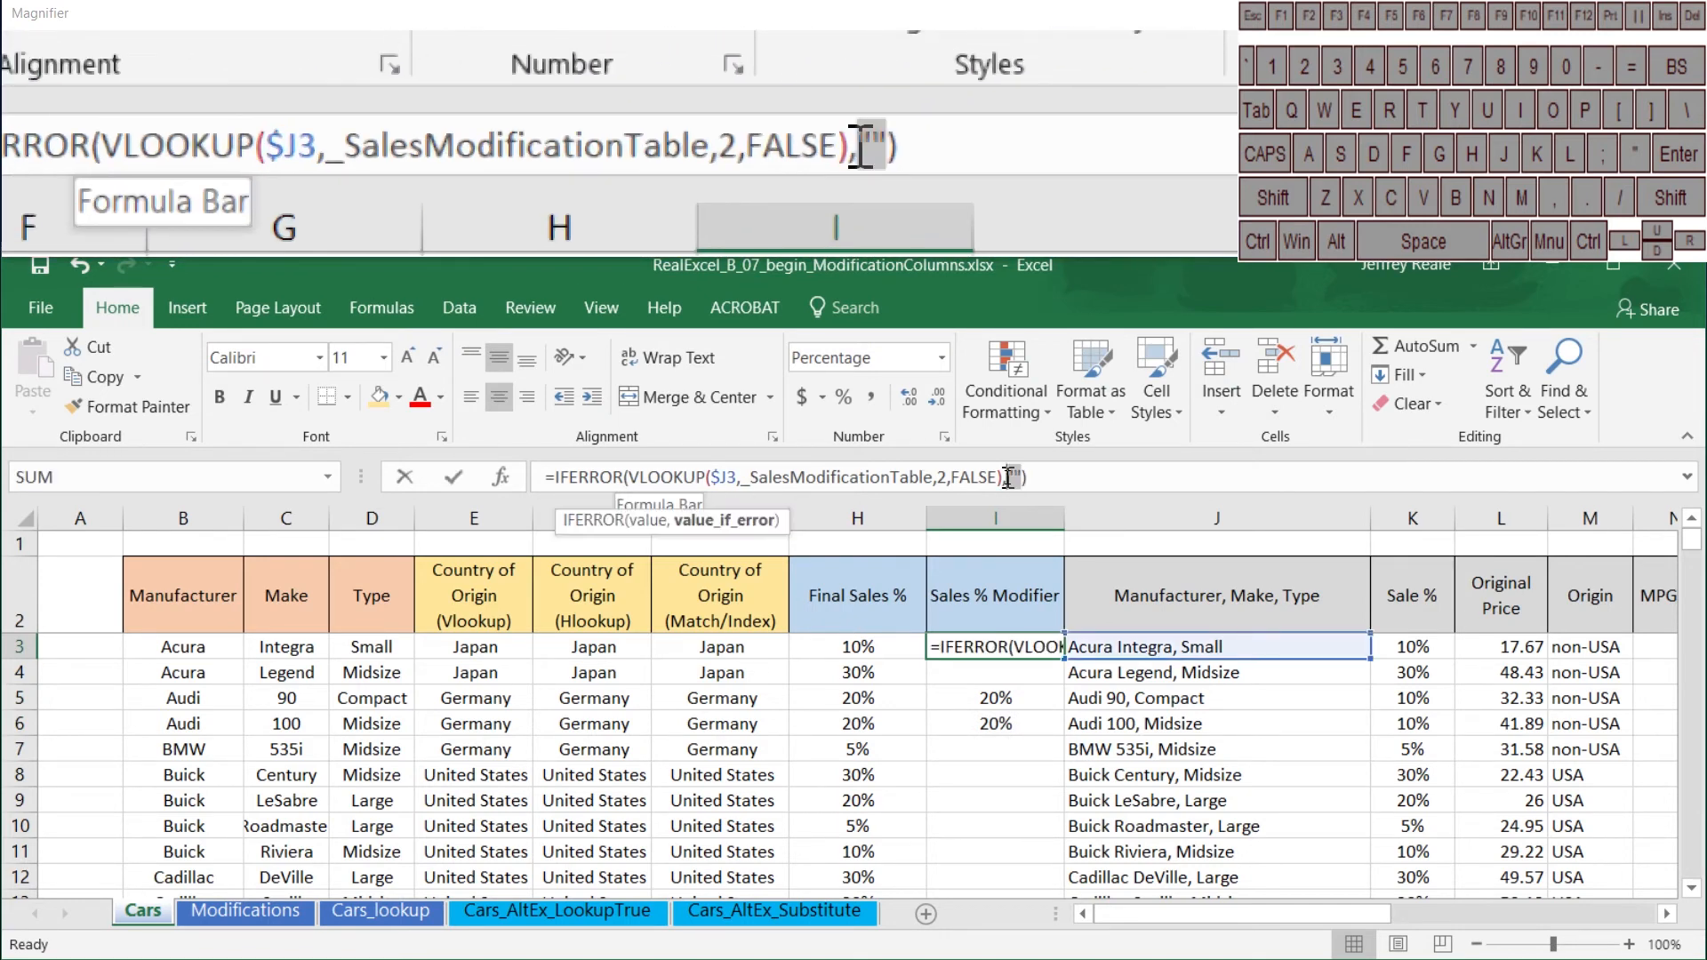
pyautogui.click(1387, 656)
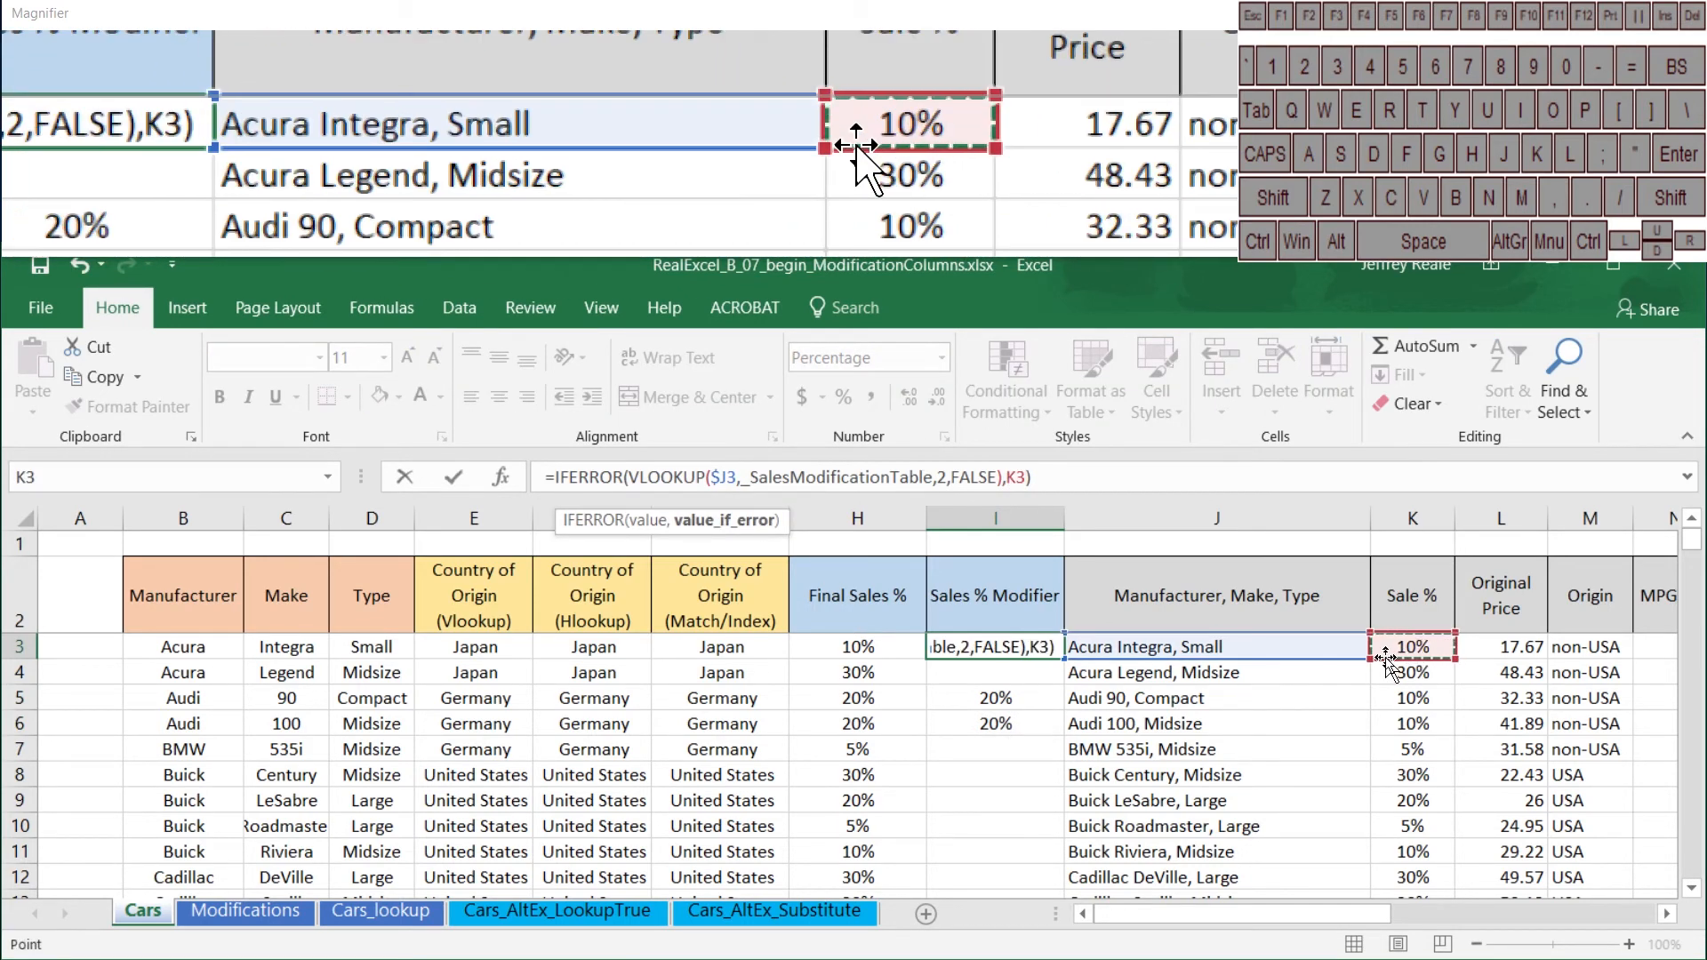
pyautogui.press('Return')
pyautogui.click(1056, 650)
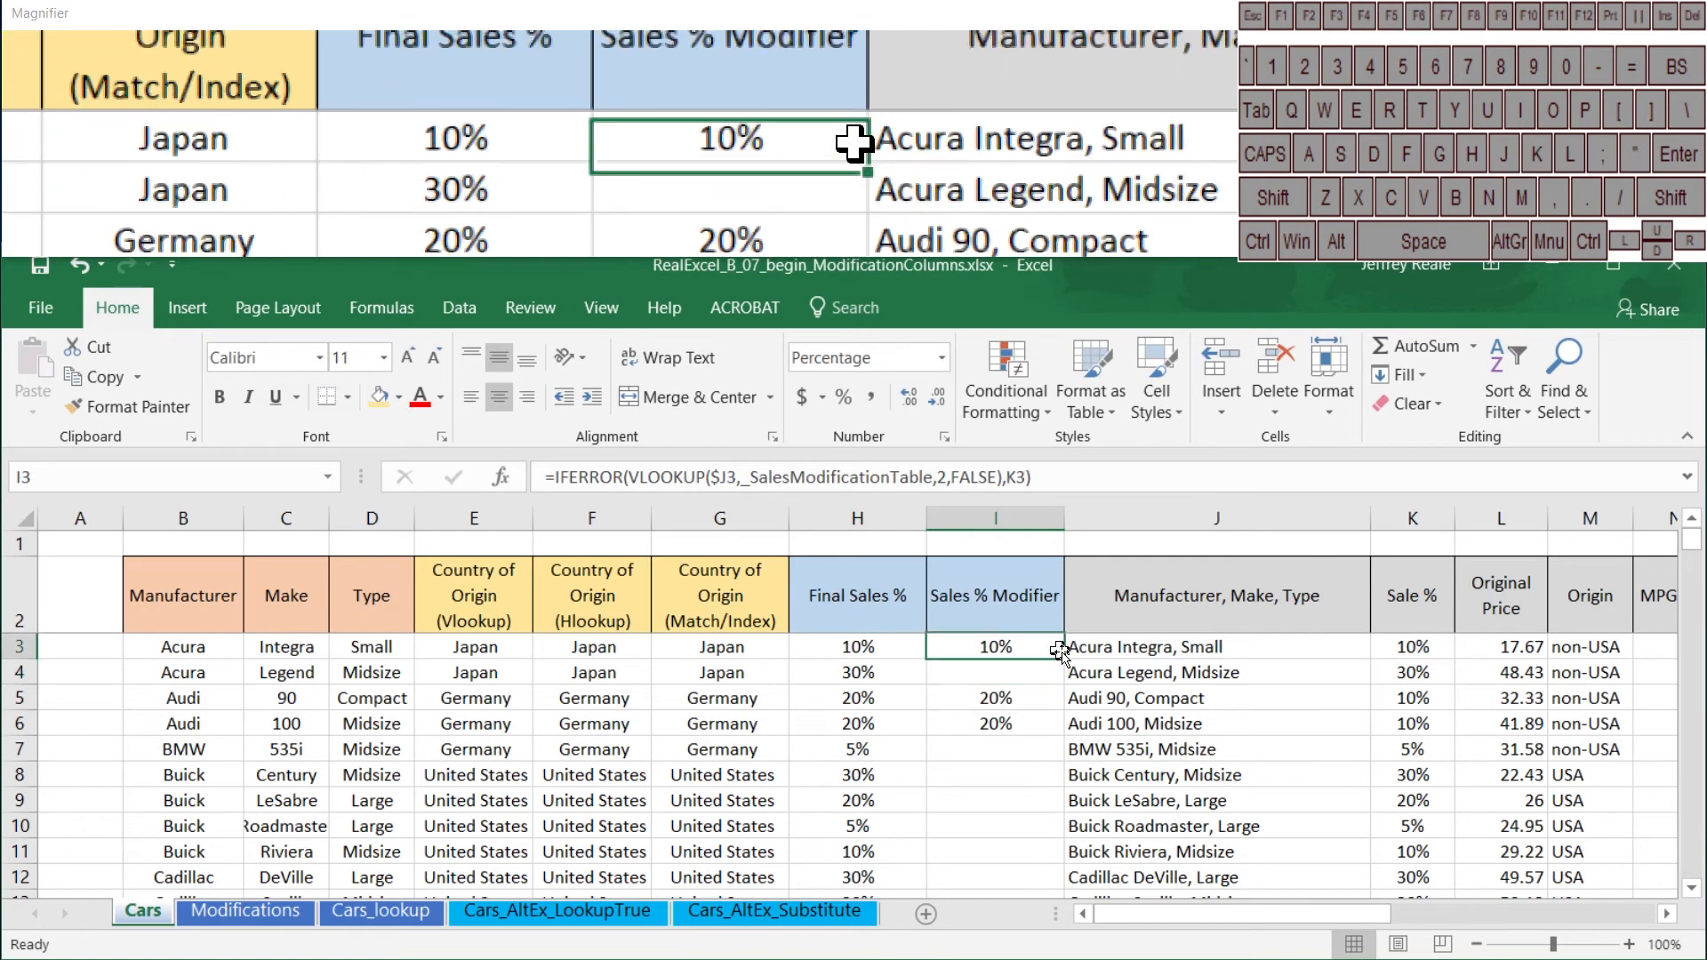
pyautogui.doubleClick(1067, 661)
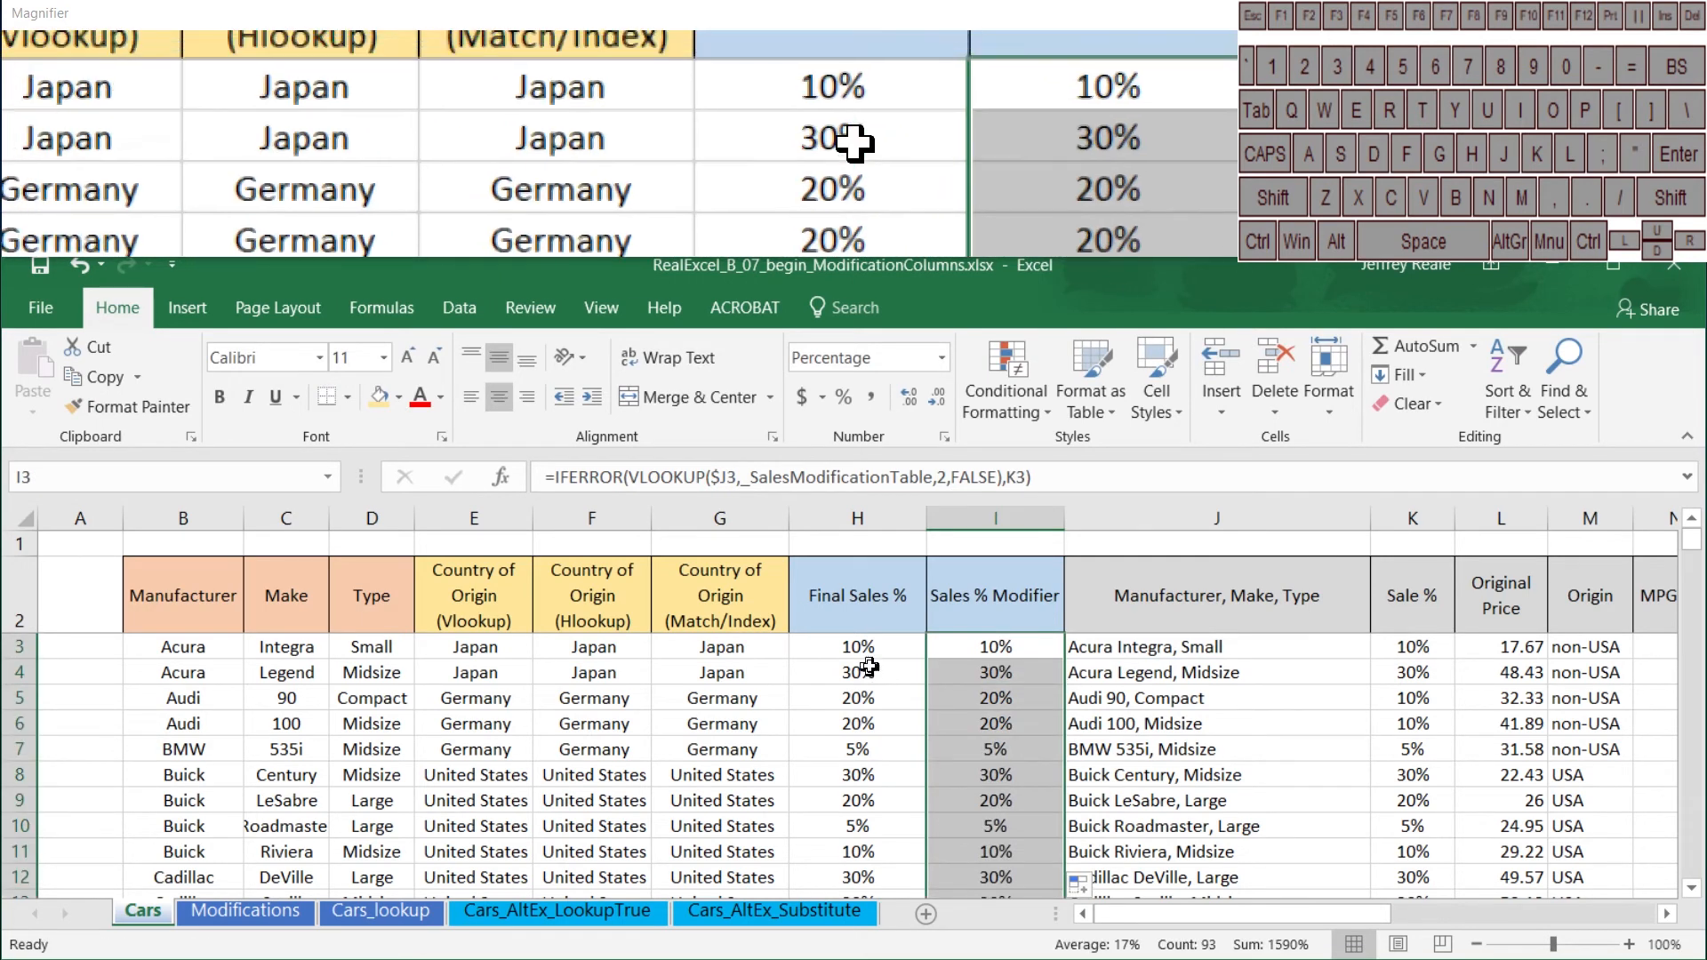
# Step: Copy the Final Sales % header from H2 over the Sales % Modifier header in I2
pyautogui.click(842, 519)
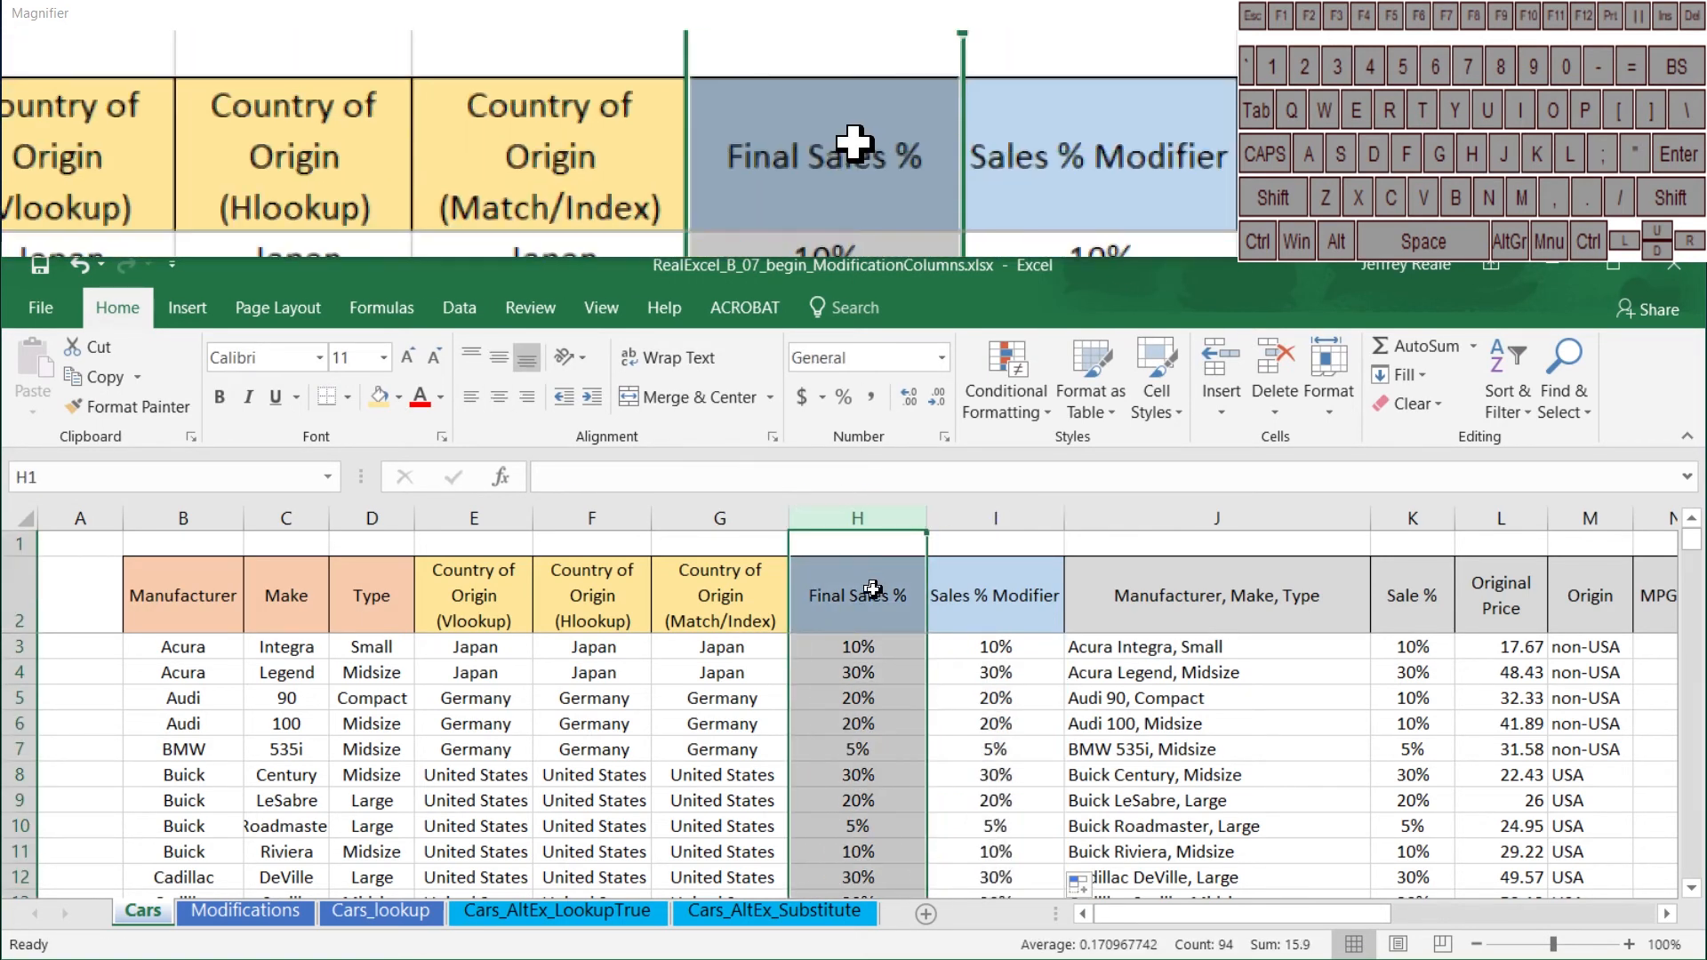
pyautogui.moveTo(882, 598); pyautogui.dragTo(968, 605)
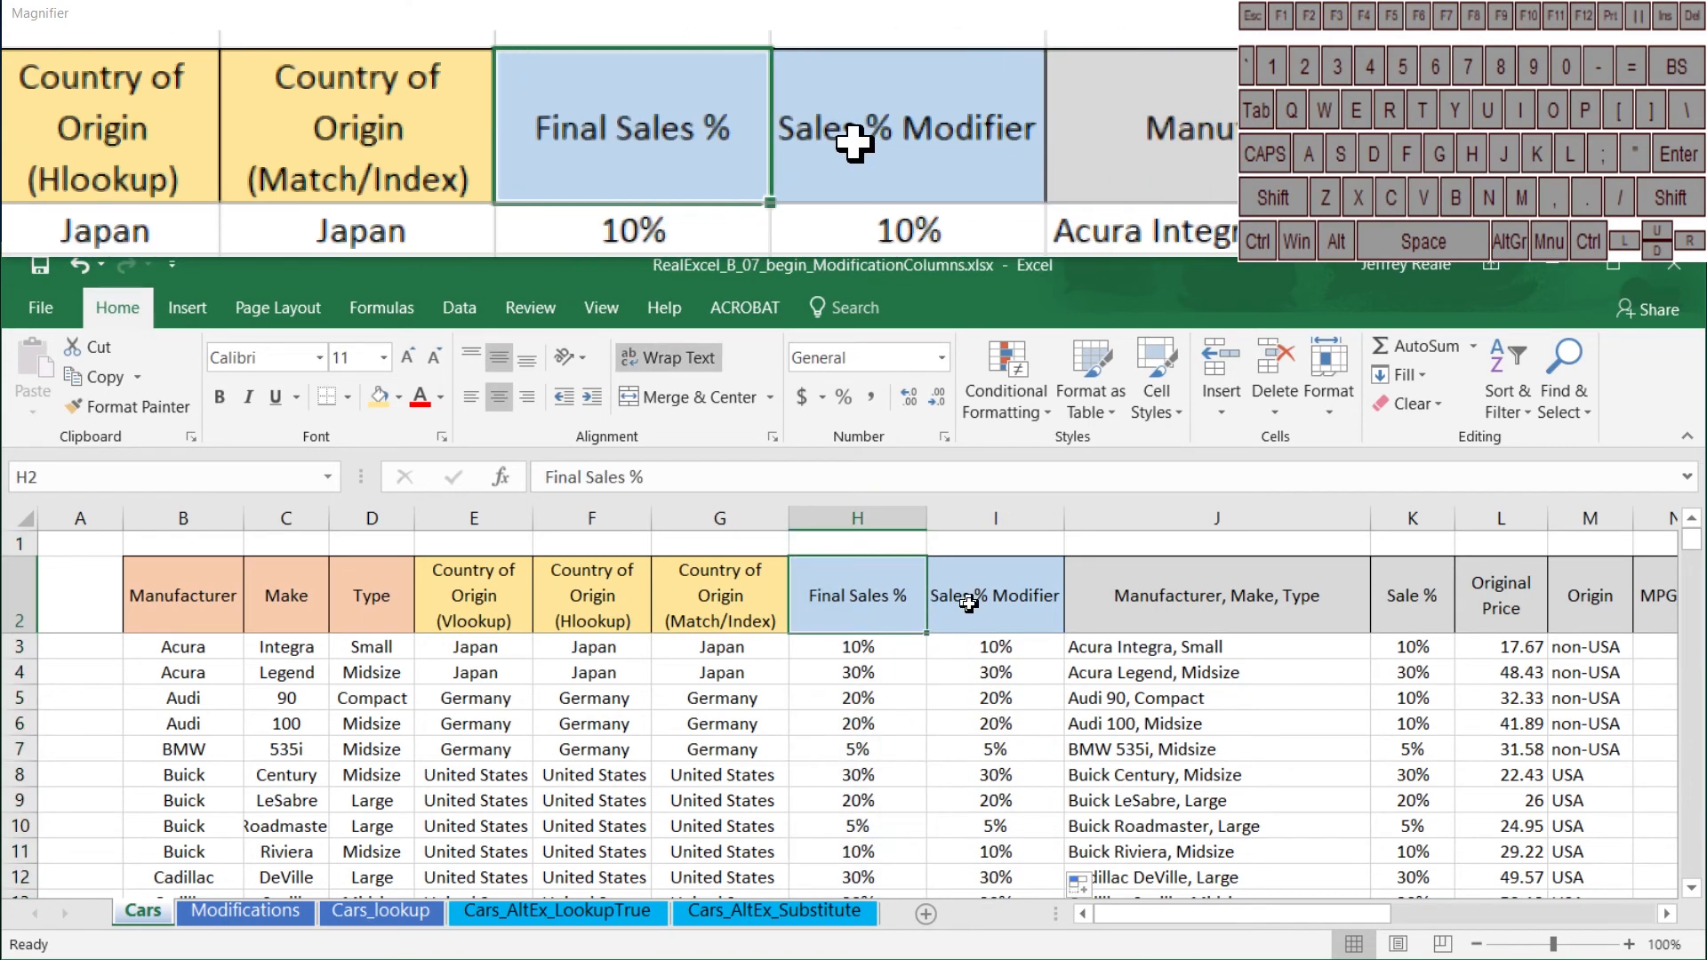
pyautogui.hotkey('ctrl', 'c')
pyautogui.click(996, 605)
pyautogui.hotkey('ctrl', 'v')
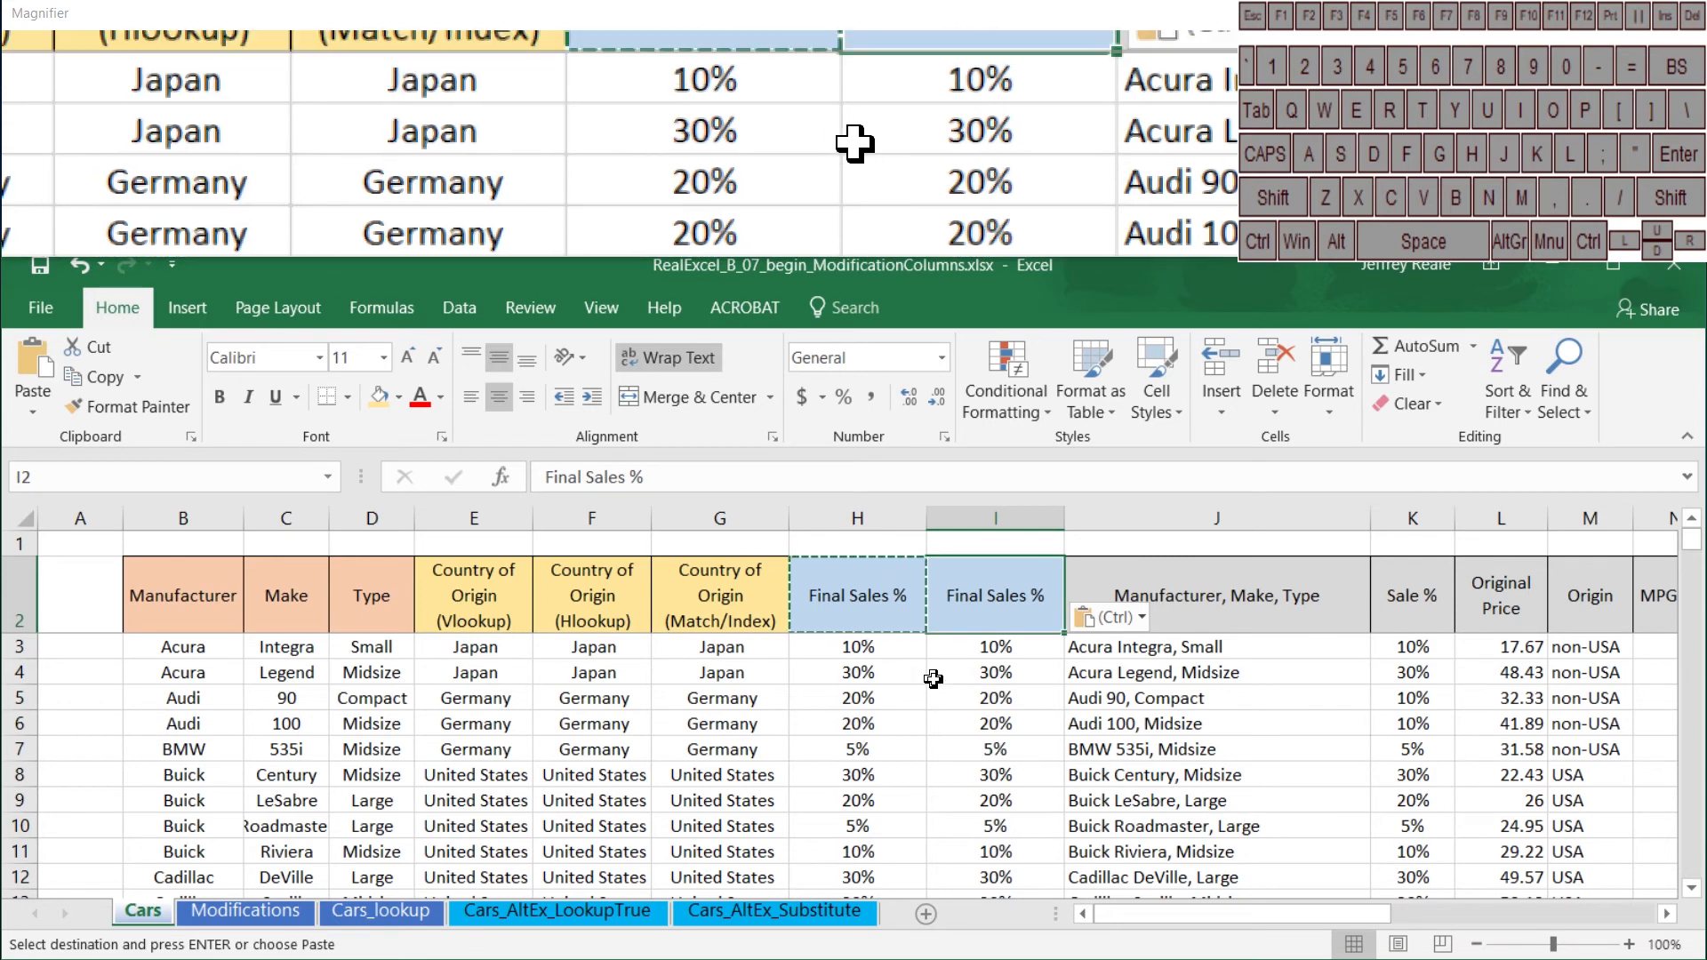
# Step: Undo the header paste, the column fill and the K3 fallback edit in I3
pyautogui.hotkey('ctrl', 'z')
pyautogui.hotkey('ctrl', 'z')
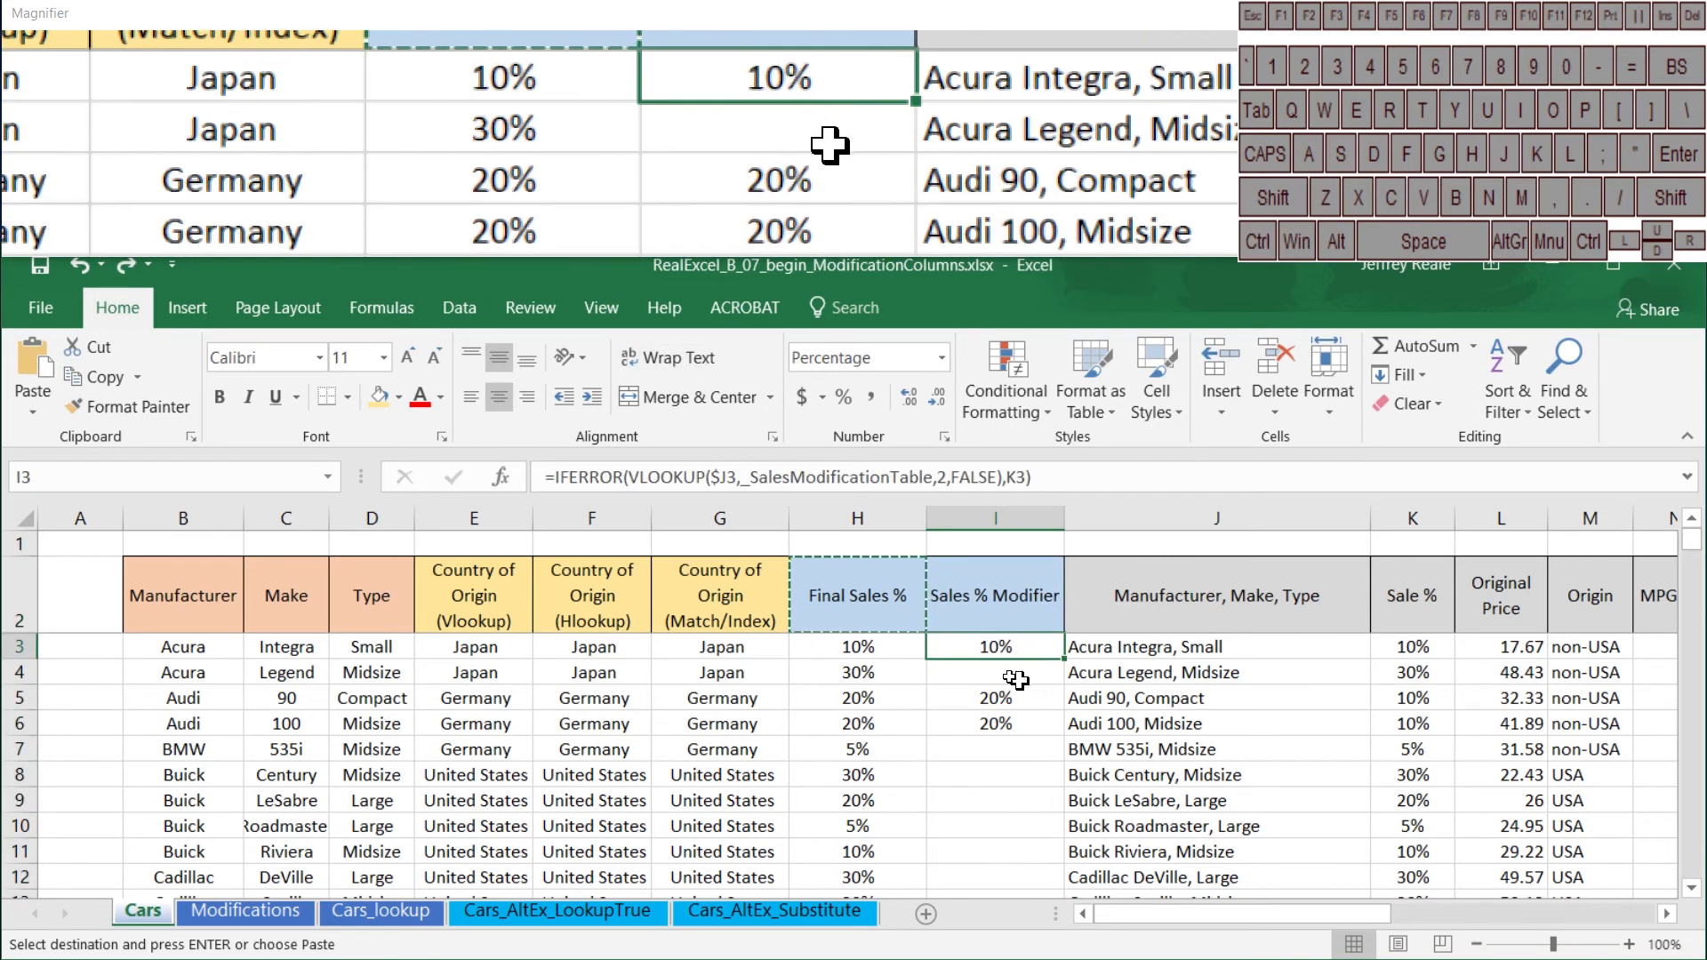
pyautogui.hotkey('ctrl', 'z')
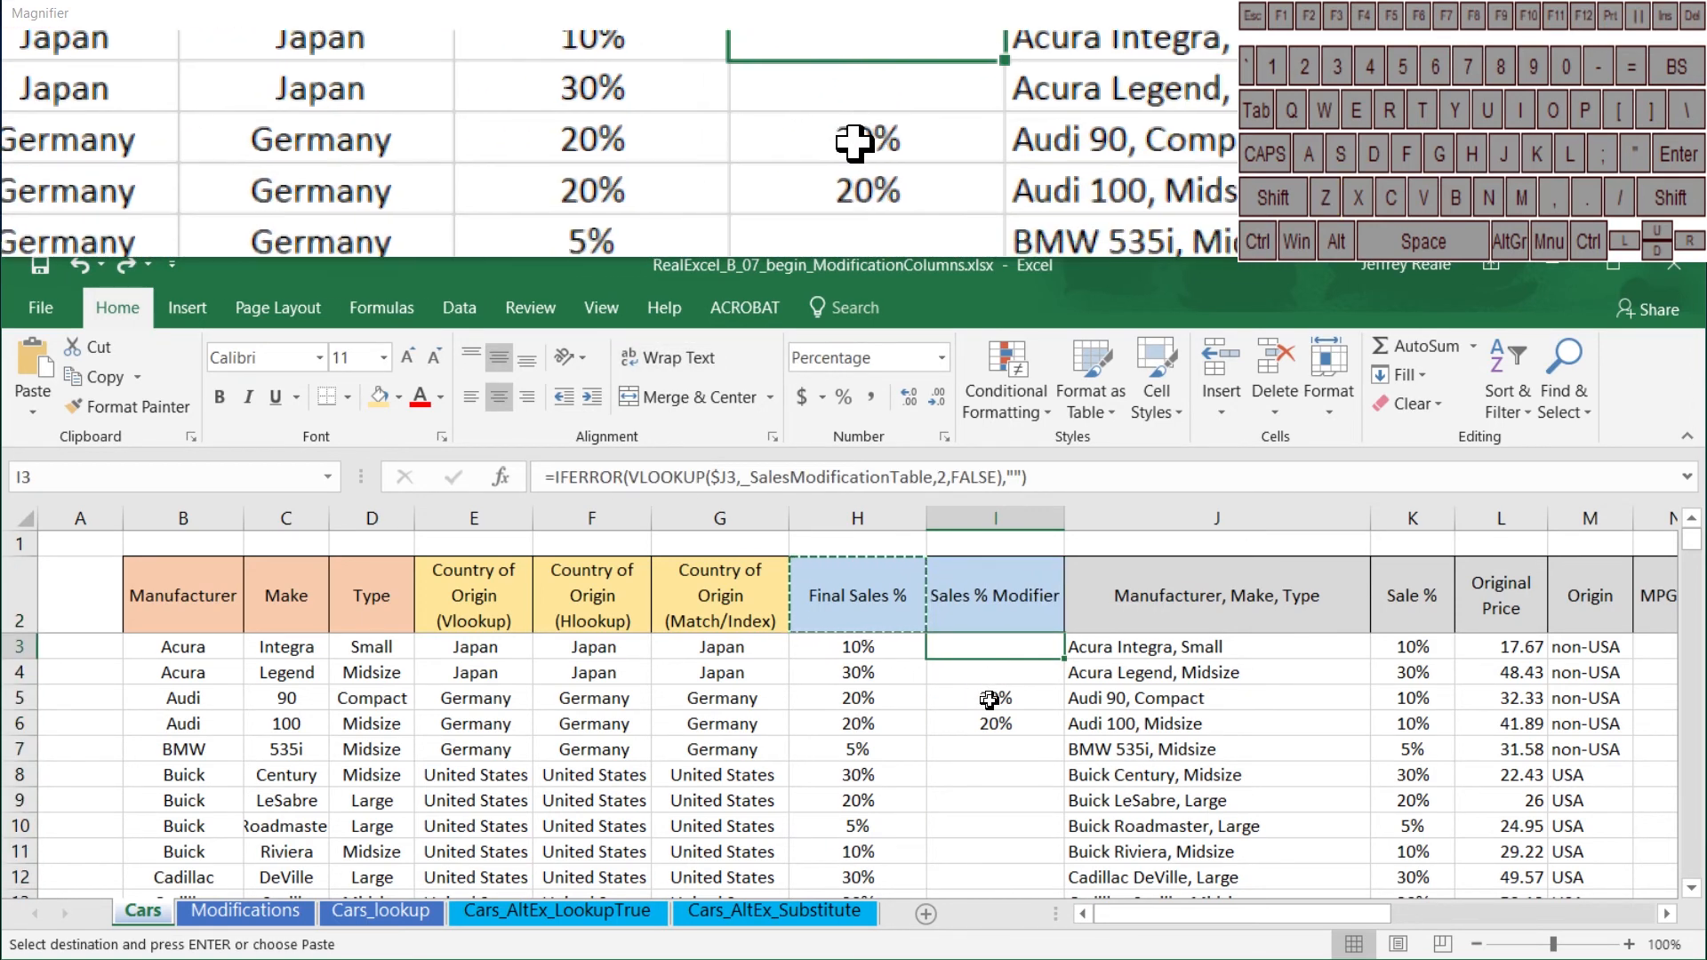
# Step: Examine the Sales % Modifier column on the Cars sheet to see which cars have a modifier, including the Audi and Dodge Spirit rows
pyautogui.click(989, 700)
pyautogui.click(998, 724)
pyautogui.scroll(-7, 1010, 756)
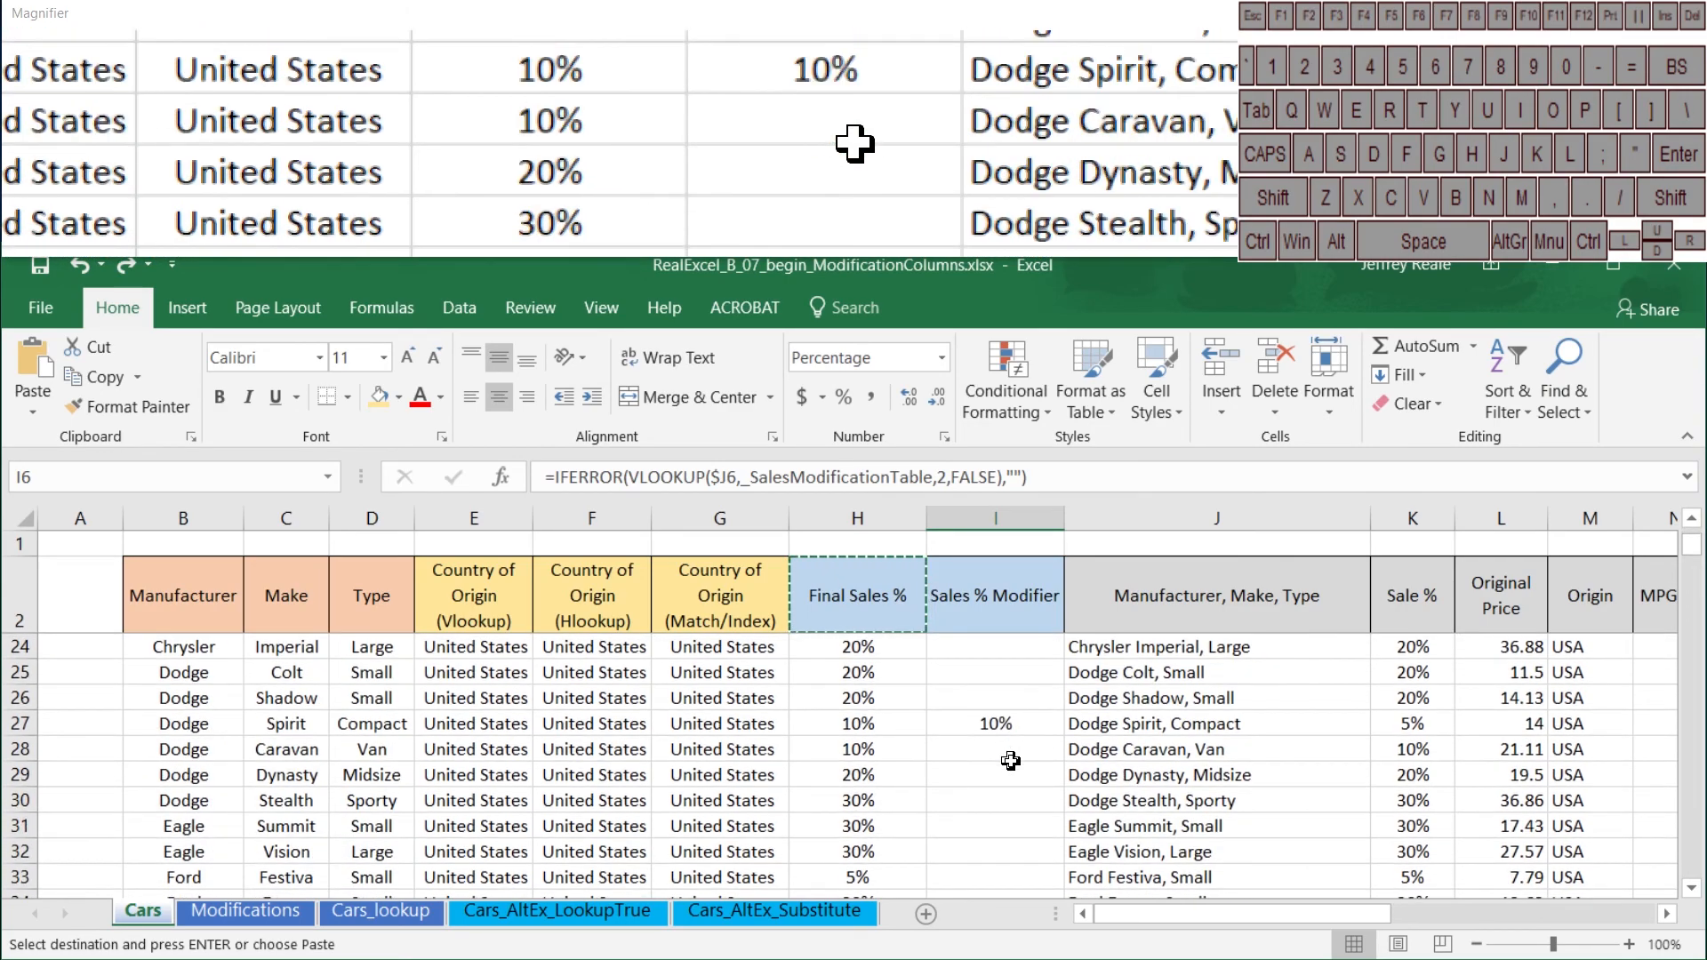
pyautogui.click(995, 722)
pyautogui.scroll(-10, 1000, 733)
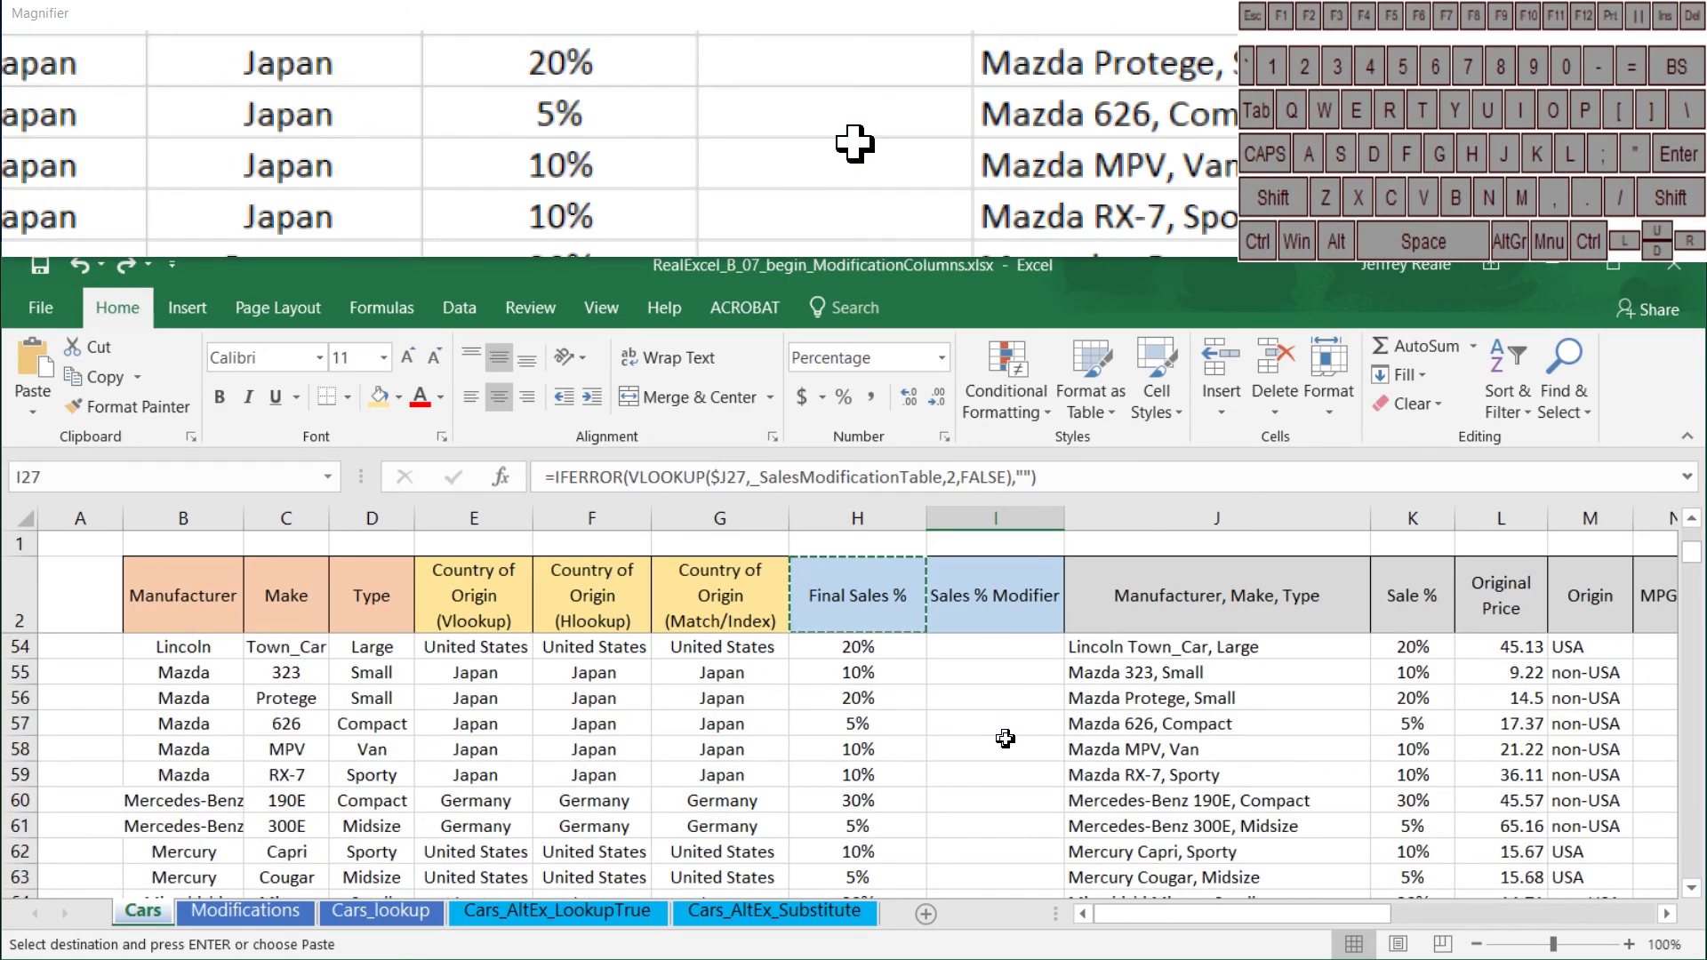
pyautogui.scroll(-10, 1006, 738)
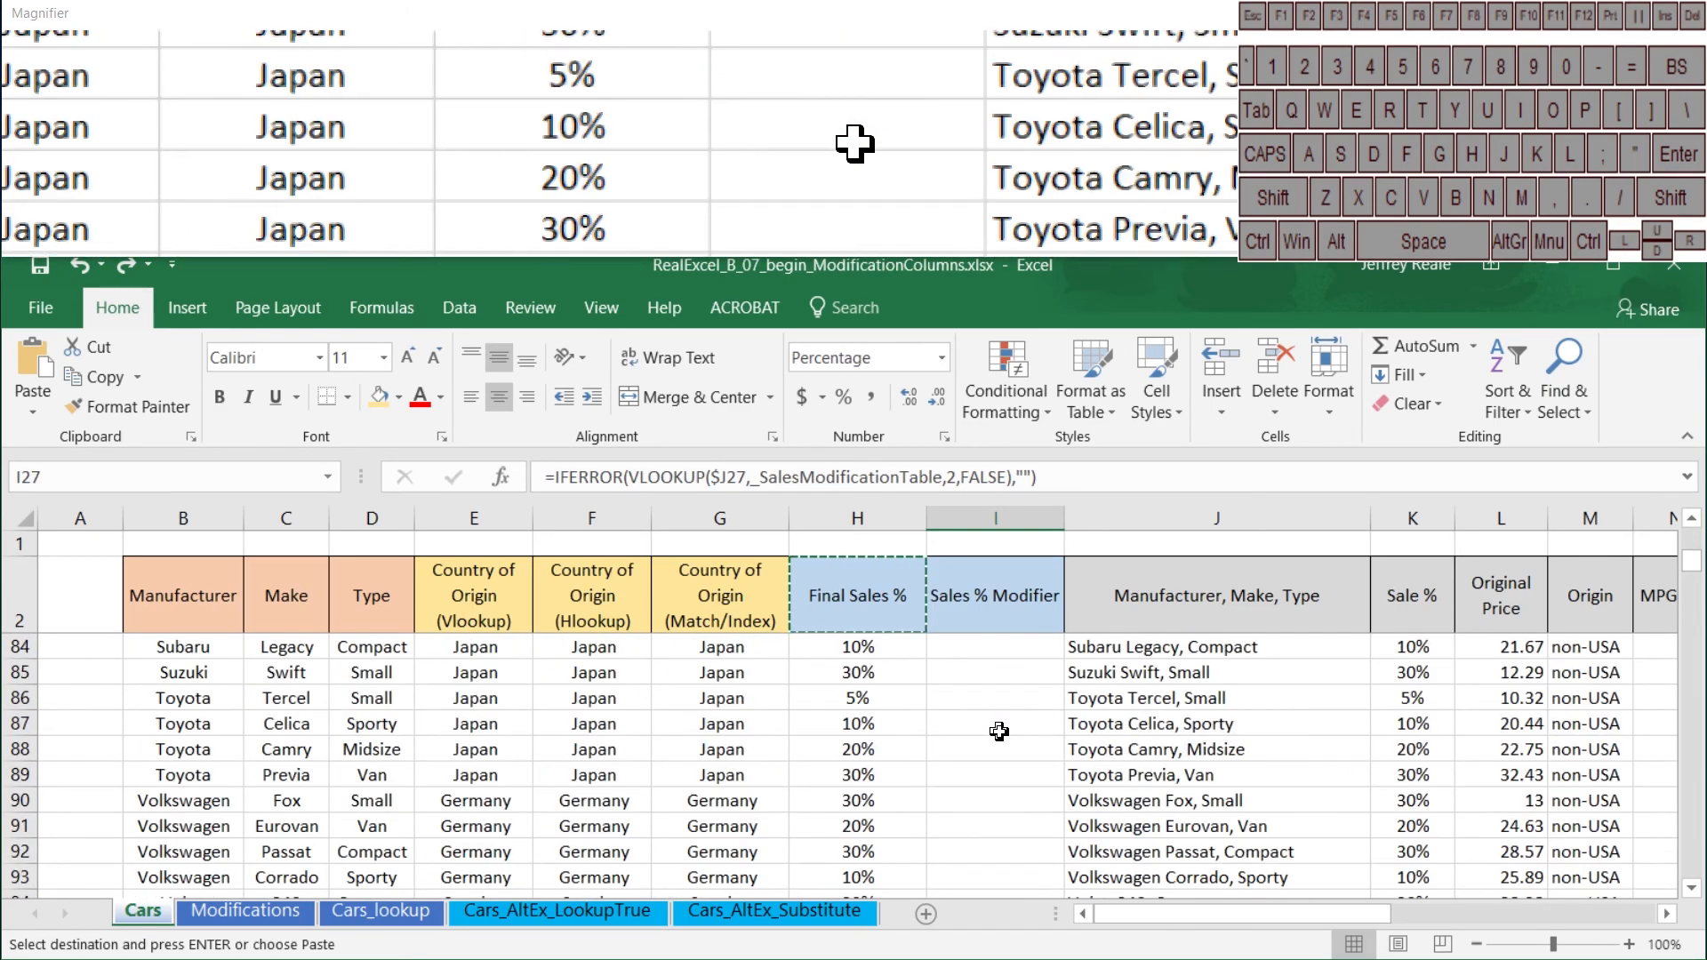
pyautogui.scroll(20, 998, 731)
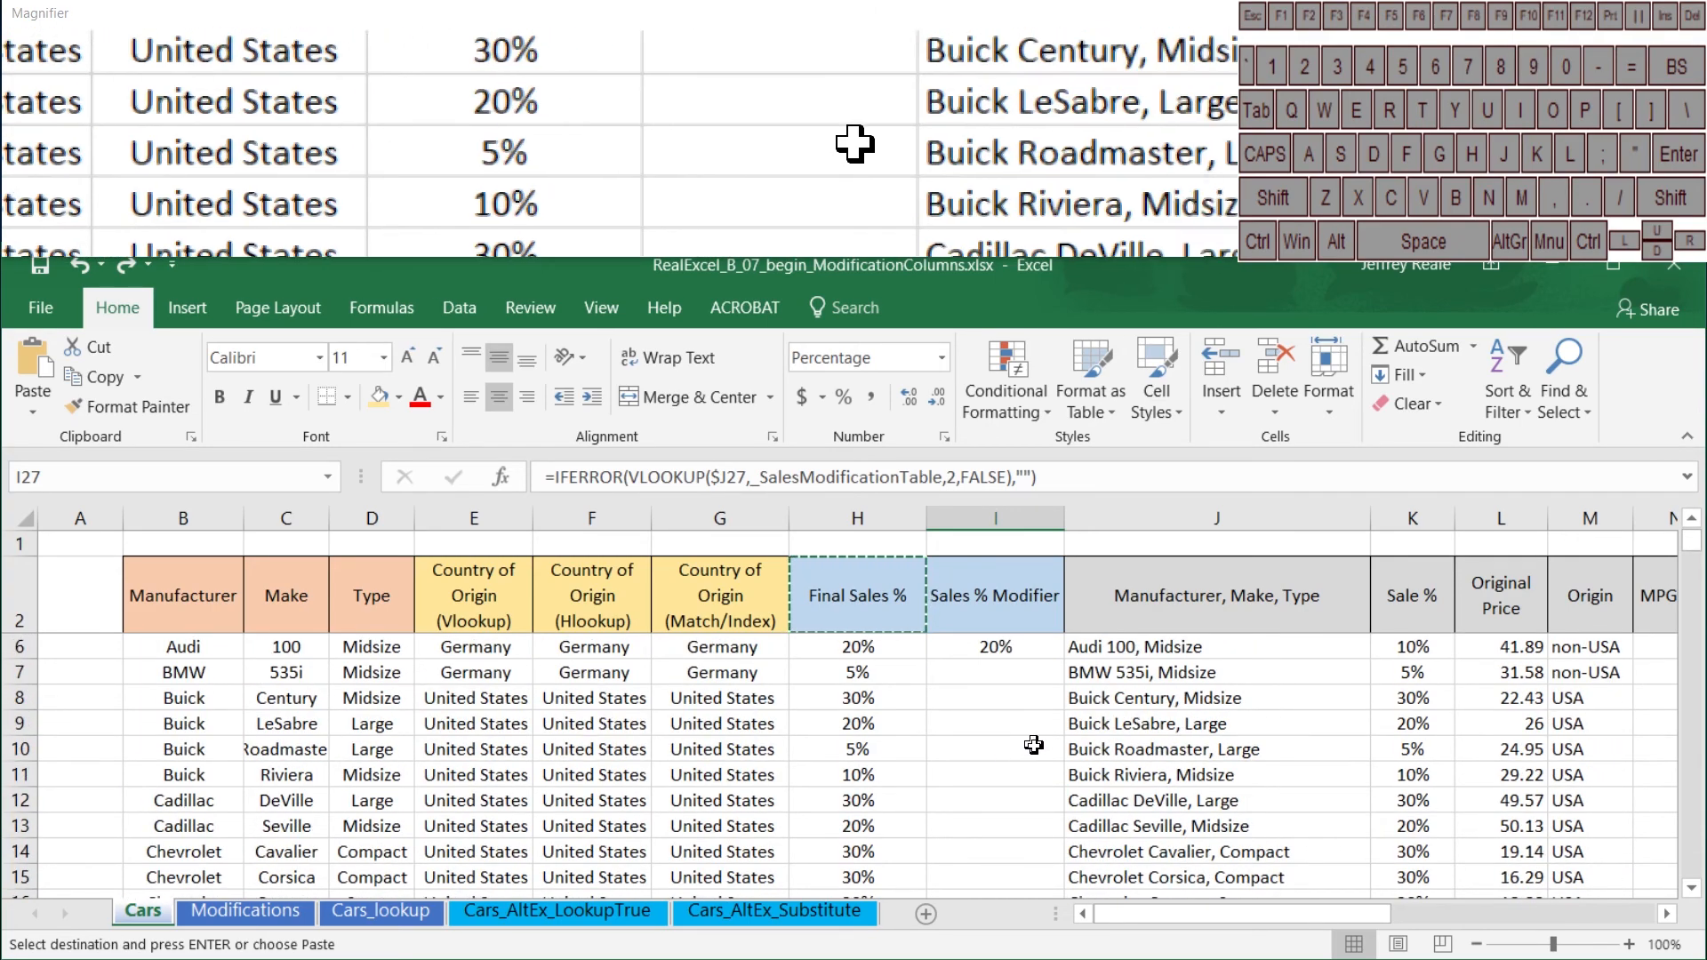
pyautogui.scroll(1, 1058, 737)
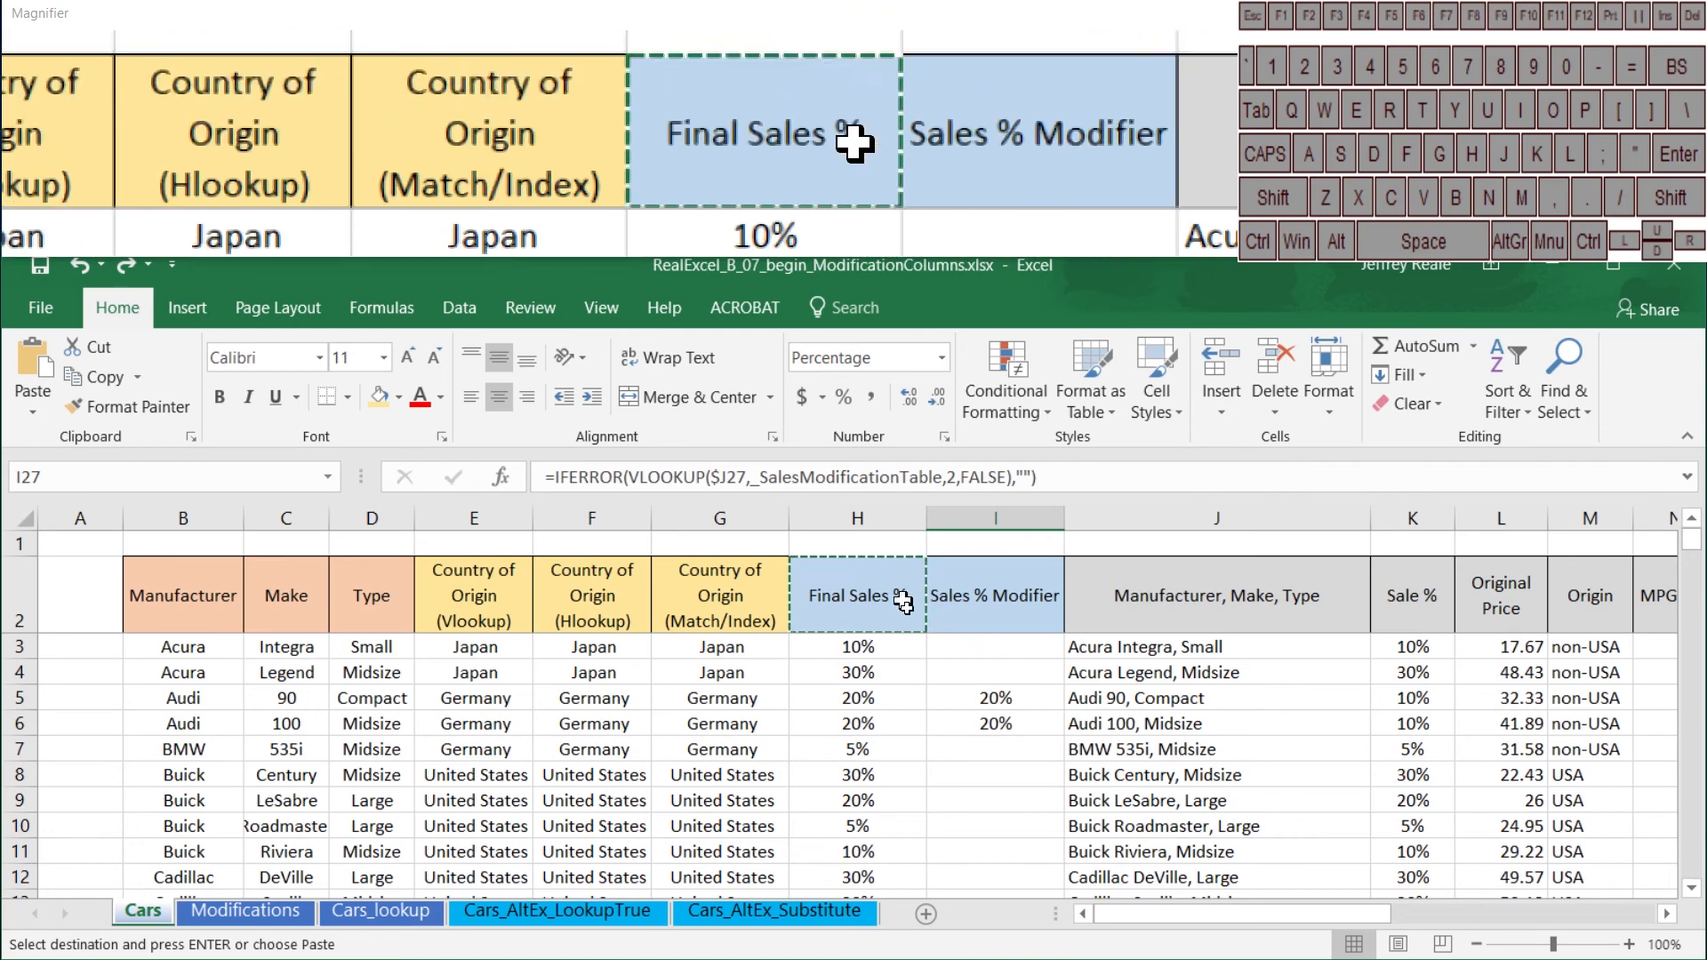
# Step: Review the cars listed on the Modifications sheet and return to Audi 100, Midsize in J6 of the Cars sheet
pyautogui.click(241, 910)
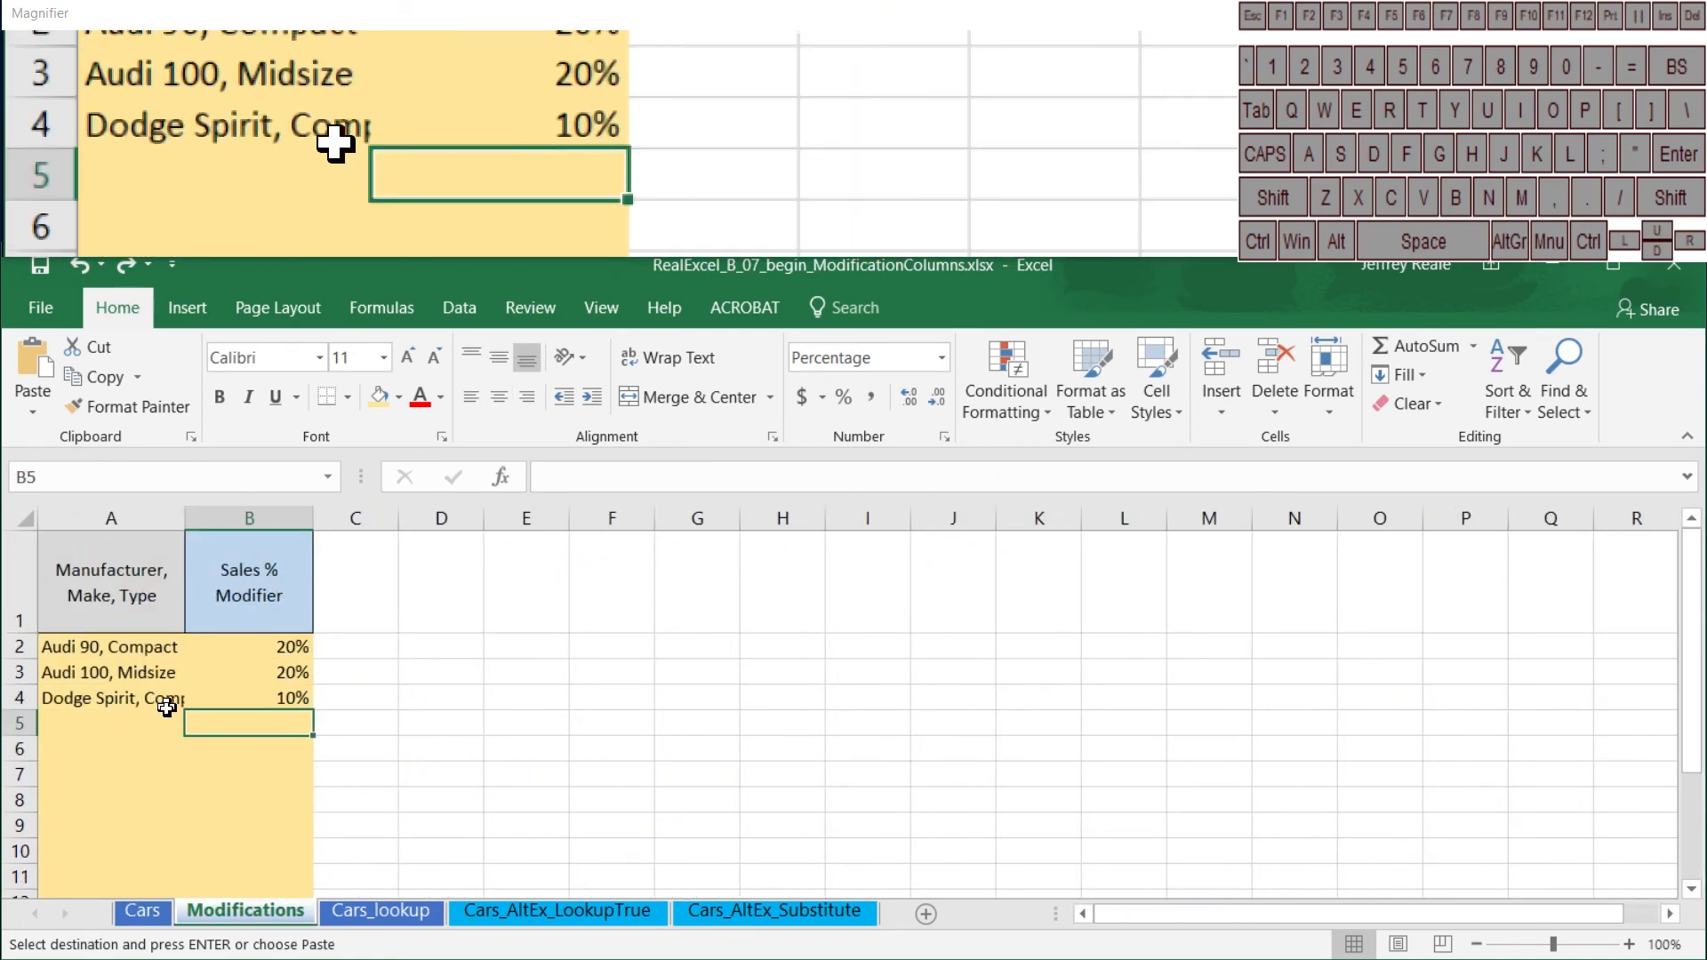
pyautogui.click(142, 910)
pyautogui.click(1111, 724)
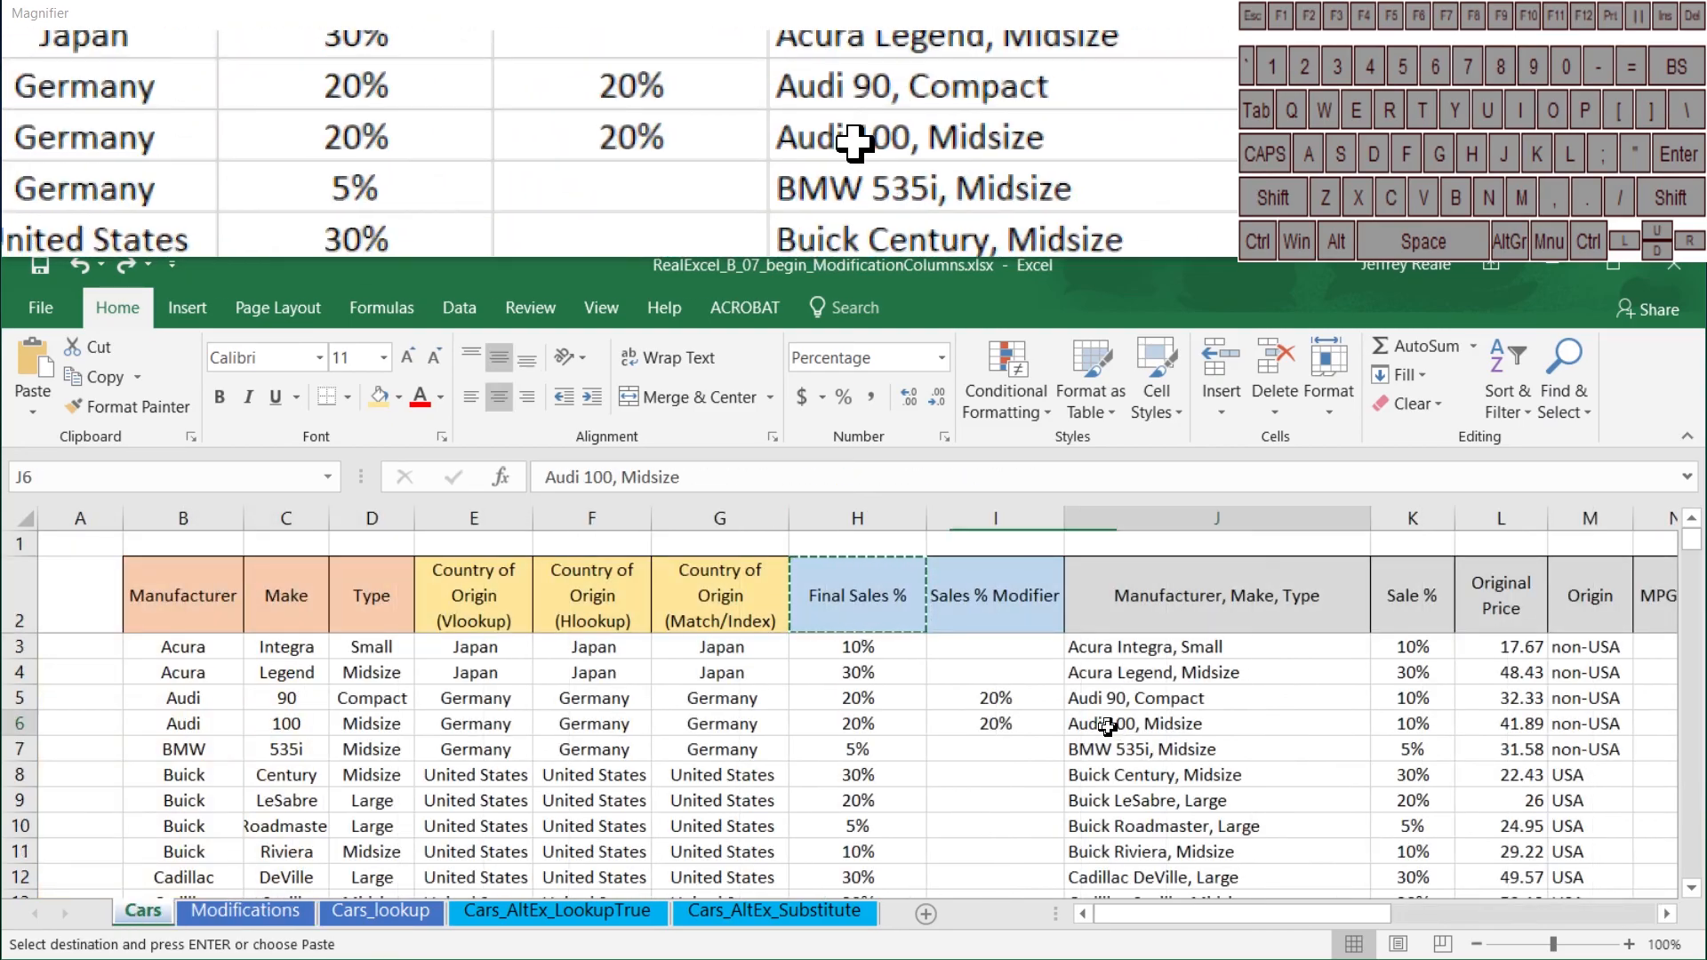